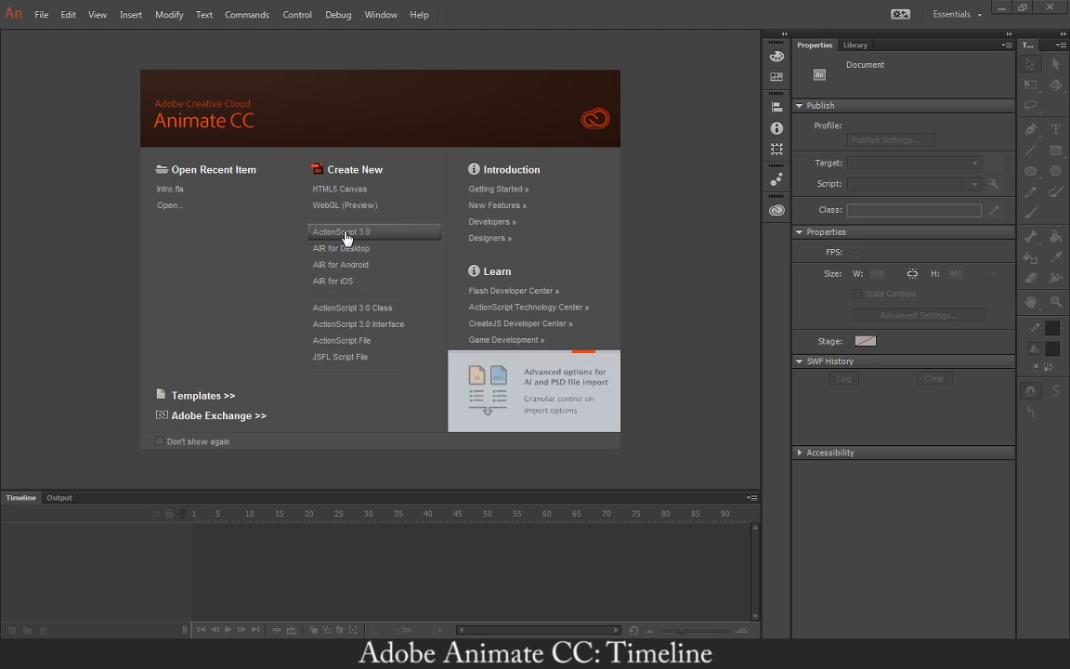
- Create a new ActionScript 3.0 document and set its stage size to 1280 × 720 px
{"action": "left_click", "coordinate": [344, 238]}
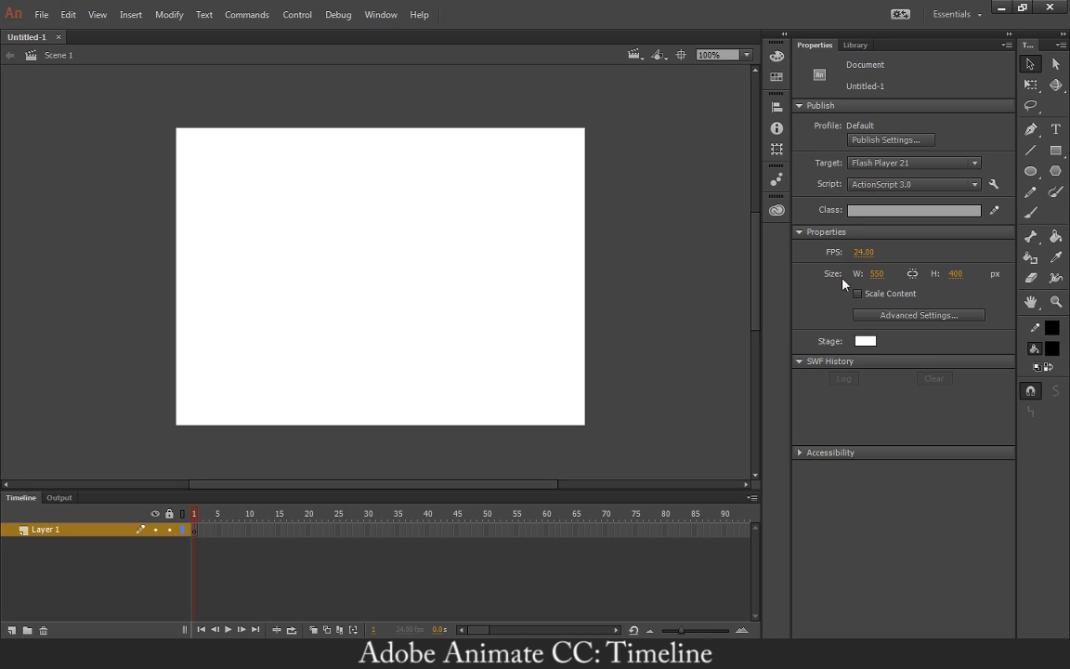
{"action": "left_click", "coordinate": [873, 273]}
{"action": "type", "text": "120"}
{"action": "key", "text": "Tab"}
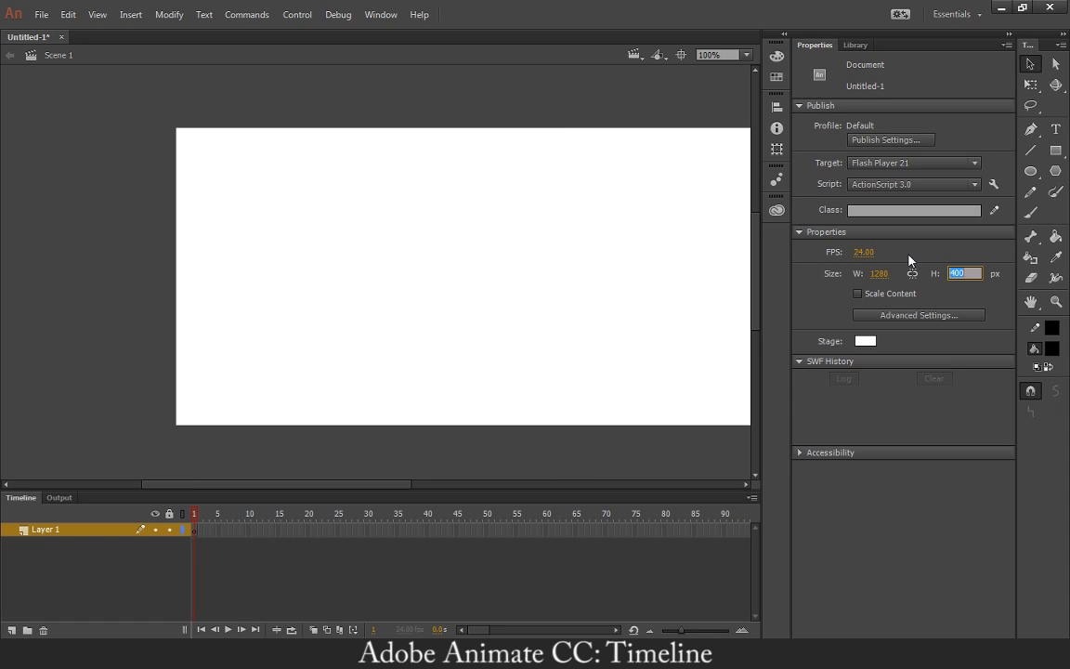
{"action": "type", "text": "720"}
{"action": "key", "text": "Return"}
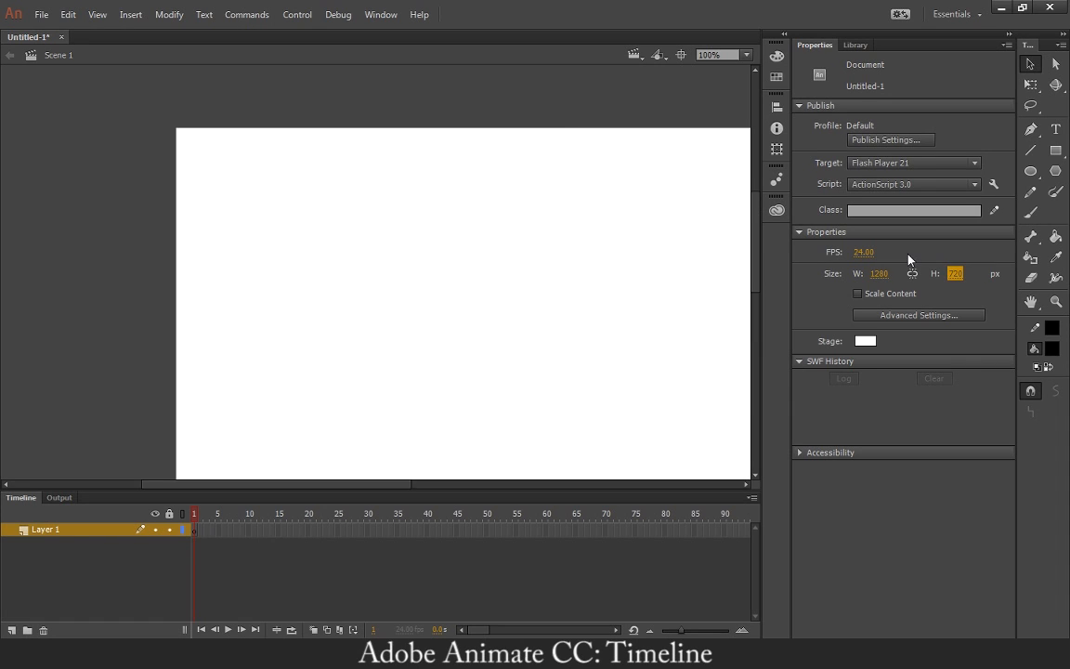
- Paint a small black circle outline with the Brush tool near the stage's left side
{"action": "left_click", "coordinate": [747, 56]}
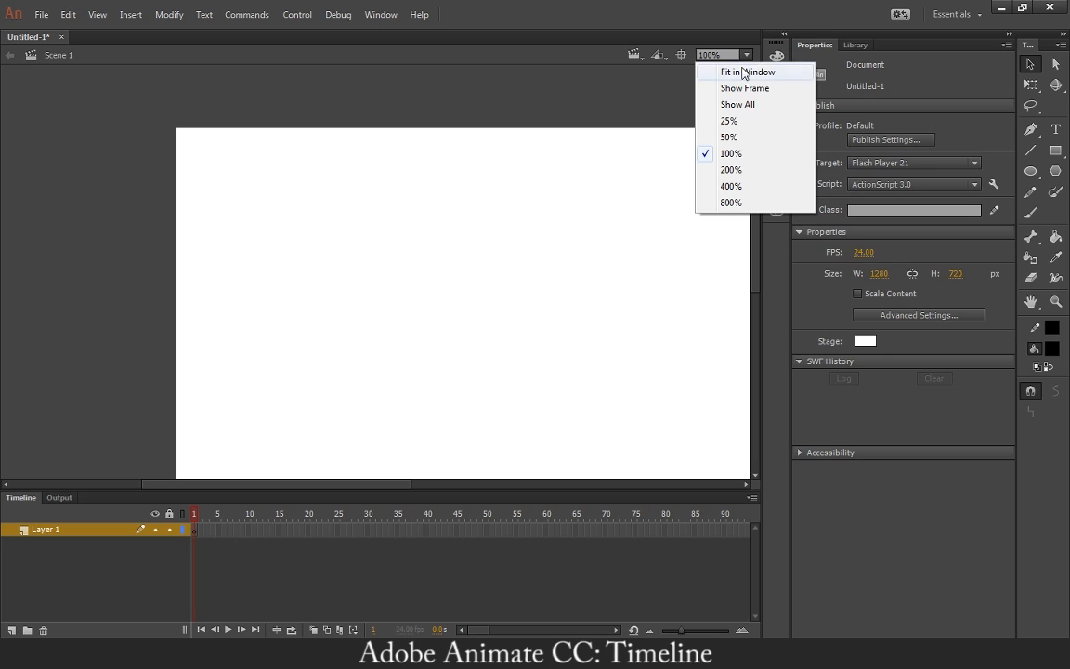
{"action": "left_click", "coordinate": [747, 89]}
{"action": "left_click", "coordinate": [747, 55]}
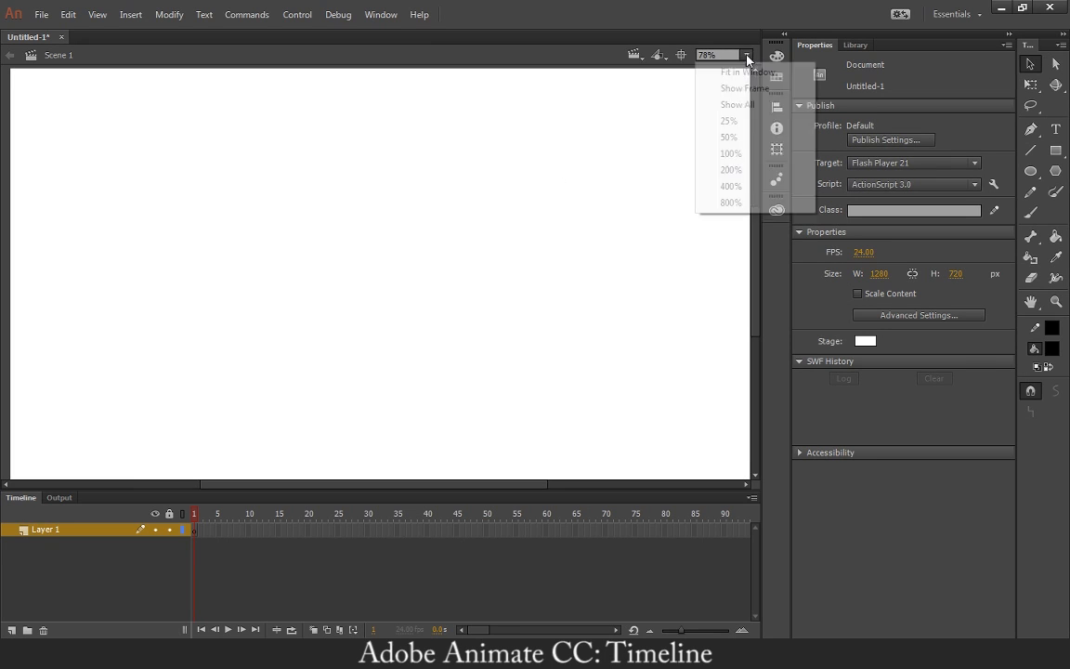
{"action": "left_click", "coordinate": [742, 72]}
{"action": "left_click", "coordinate": [747, 56]}
{"action": "left_click", "coordinate": [747, 89]}
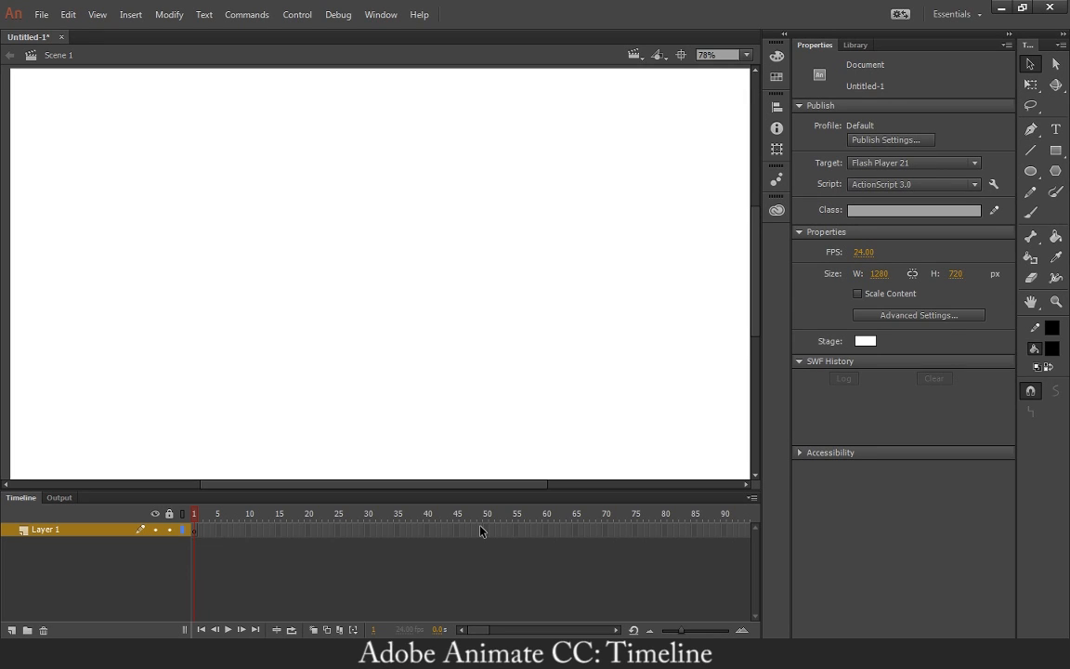
{"action": "key", "text": "b"}
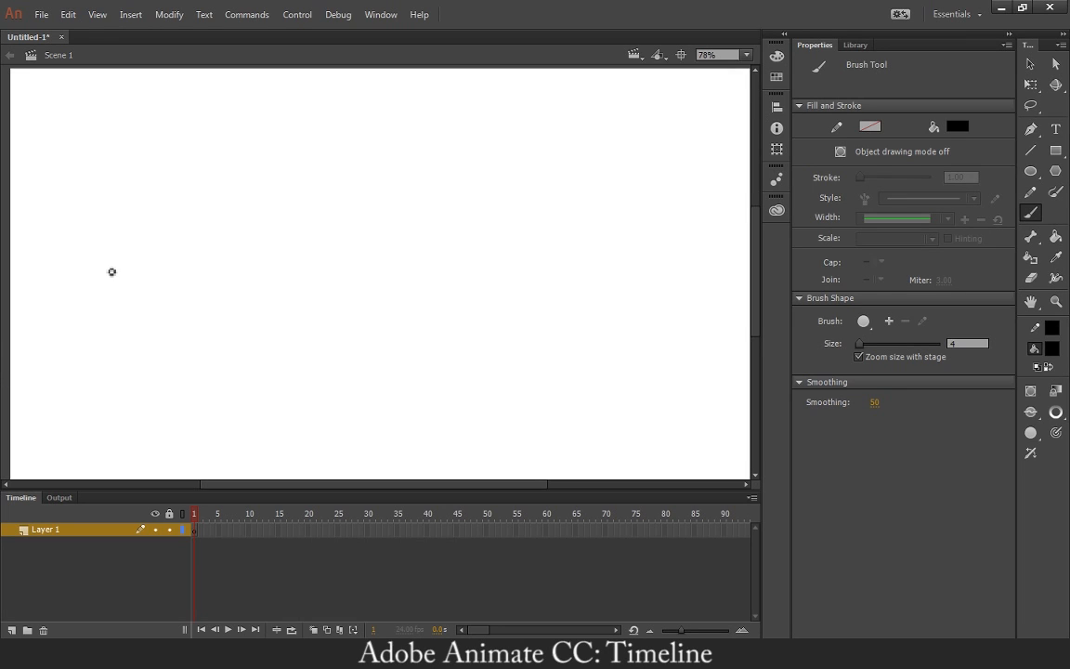
{"action": "mouse_move", "coordinate": [112, 255]}
{"action": "left_mouse_down"}
{"action": "mouse_move", "coordinate": [104, 275]}
{"action": "mouse_move", "coordinate": [126, 274]}
{"action": "mouse_move", "coordinate": [111, 263]}
{"action": "left_mouse_up"}
- Rename Layer 1, which holds the painted circle, as Circle
{"action": "double_click", "coordinate": [39, 530]}
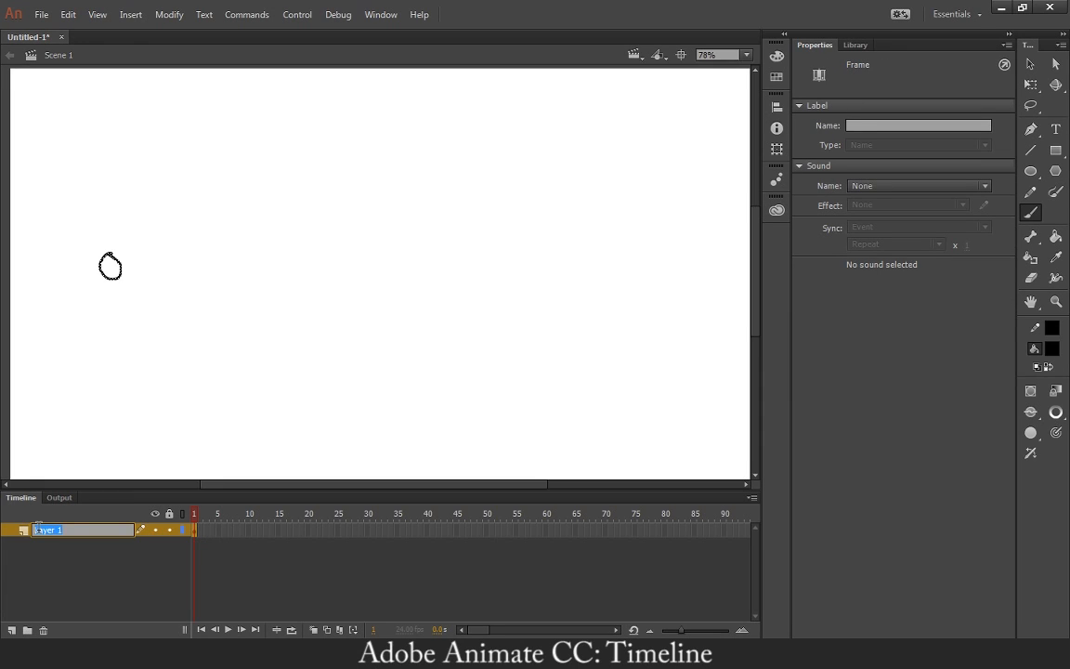
{"action": "type", "text": "Circle"}
{"action": "key", "text": "Return"}
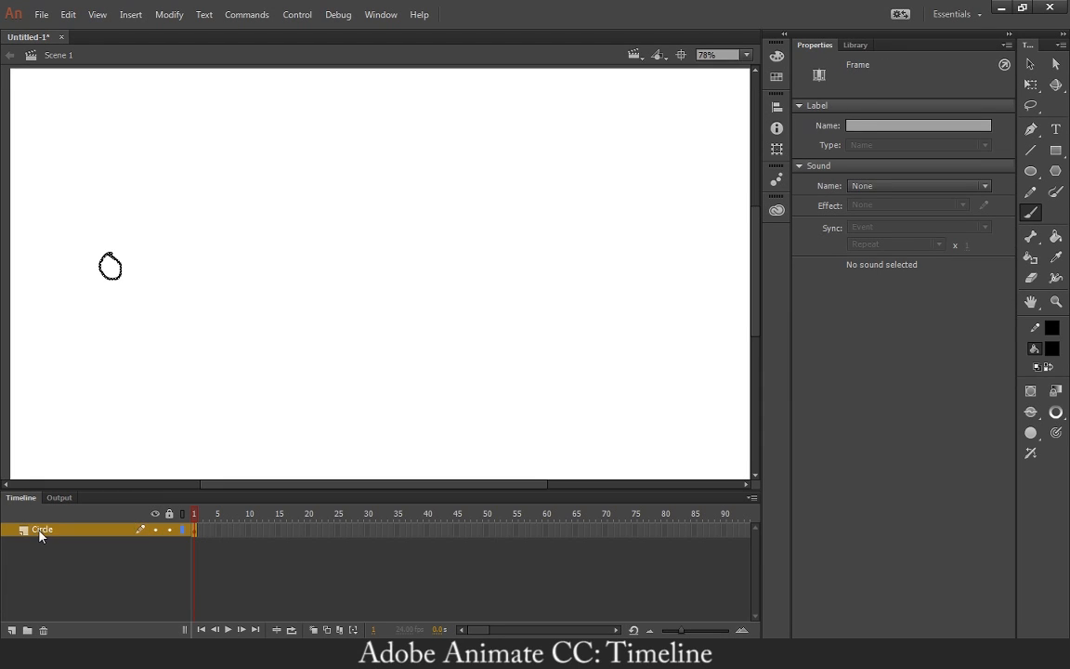
- Add a layer above Circle, brush a black triangle outline on it, and move the triangle right, clear of the circle
{"action": "left_click", "coordinate": [11, 631]}
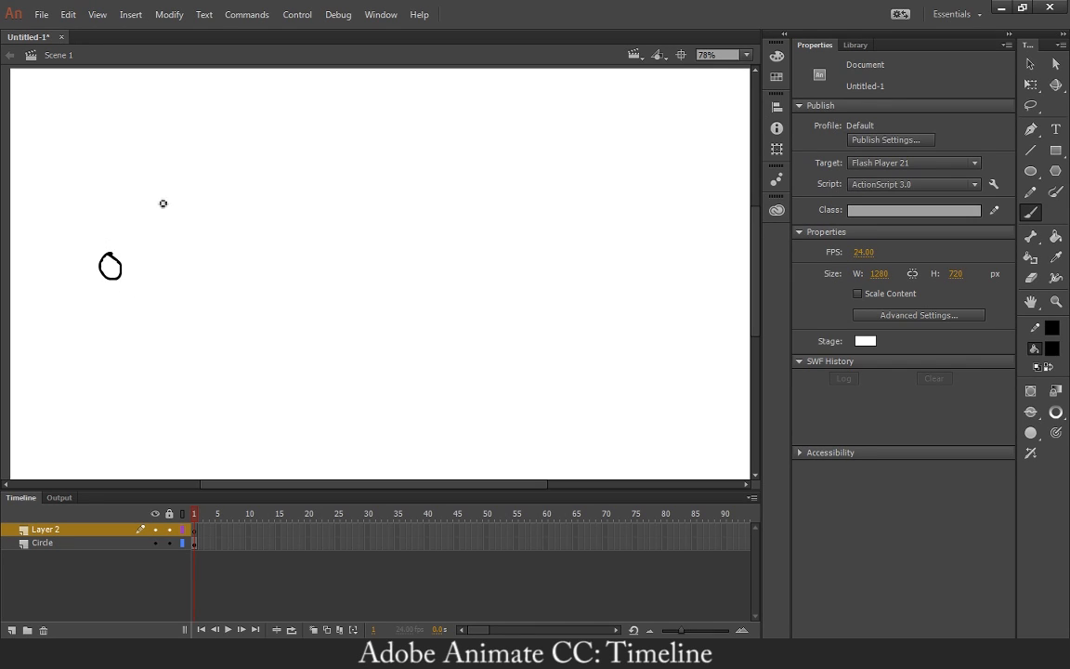
{"action": "mouse_move", "coordinate": [163, 203]}
{"action": "left_mouse_down"}
{"action": "mouse_move", "coordinate": [125, 277]}
{"action": "mouse_move", "coordinate": [194, 271]}
{"action": "mouse_move", "coordinate": [156, 195]}
{"action": "left_mouse_up"}
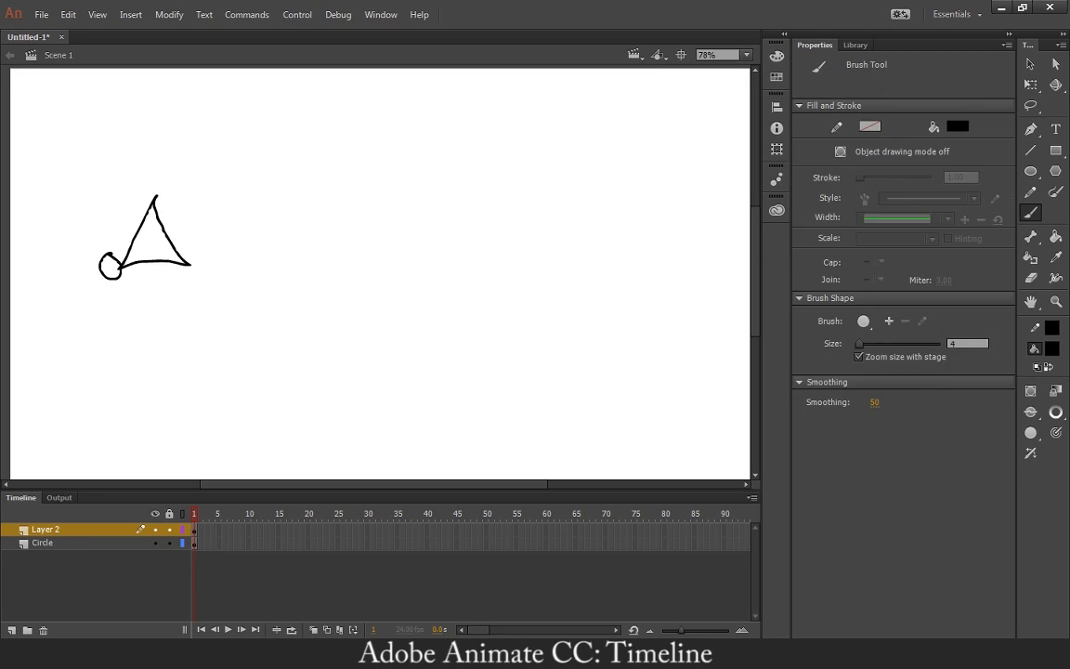
{"action": "left_click", "coordinate": [1030, 64]}
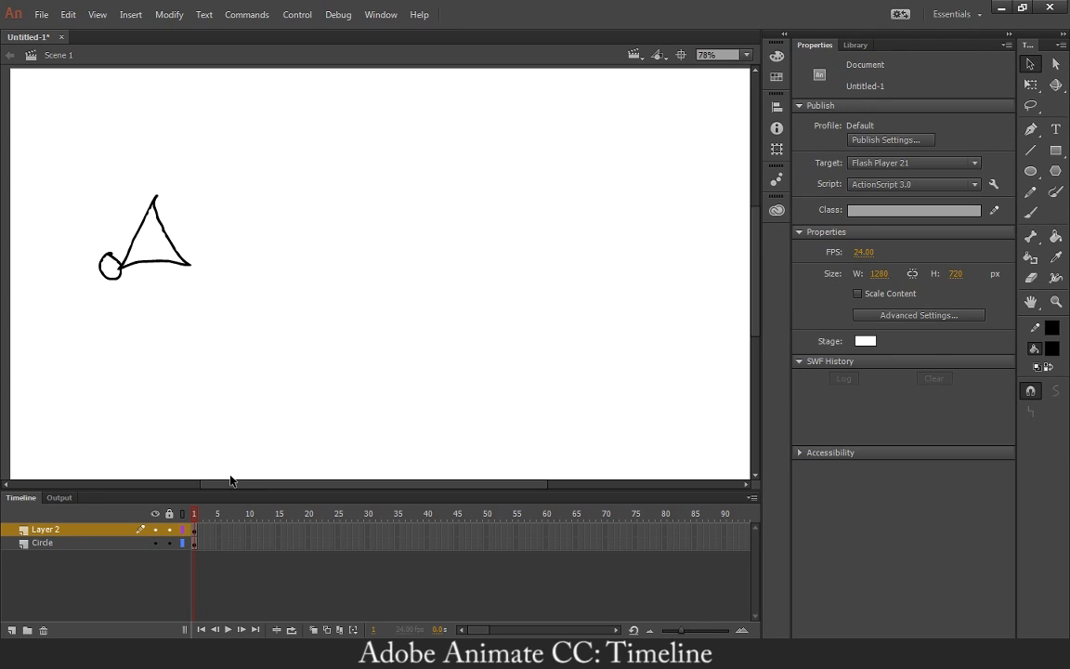
{"action": "left_click", "coordinate": [157, 263]}
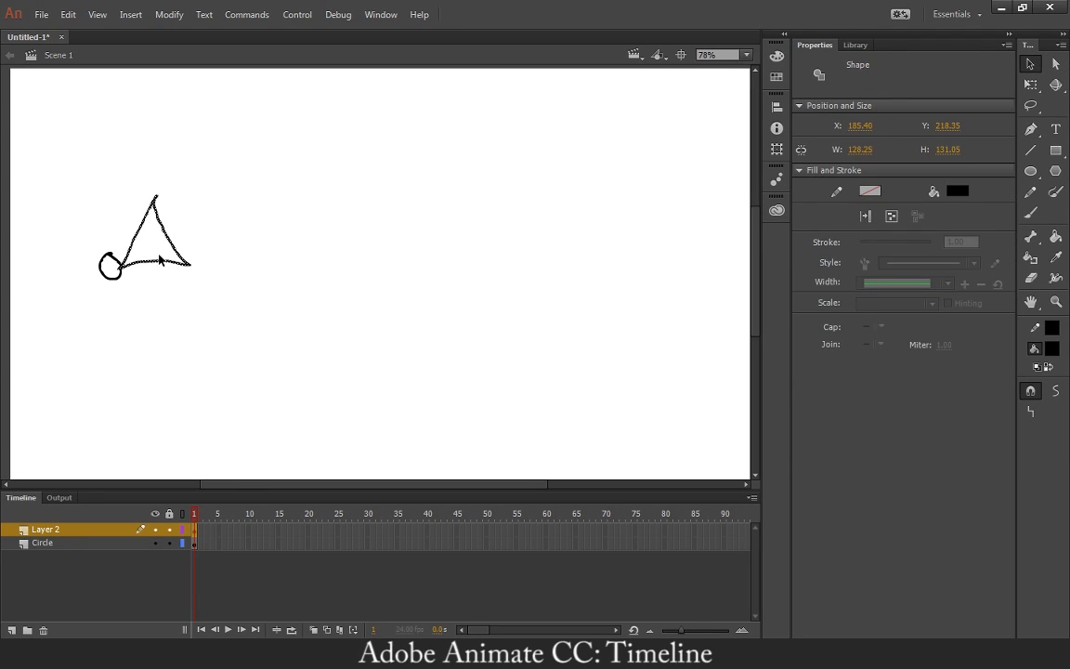
{"action": "left_click_drag", "start_coordinate": [159, 263], "coordinate": [237, 264]}
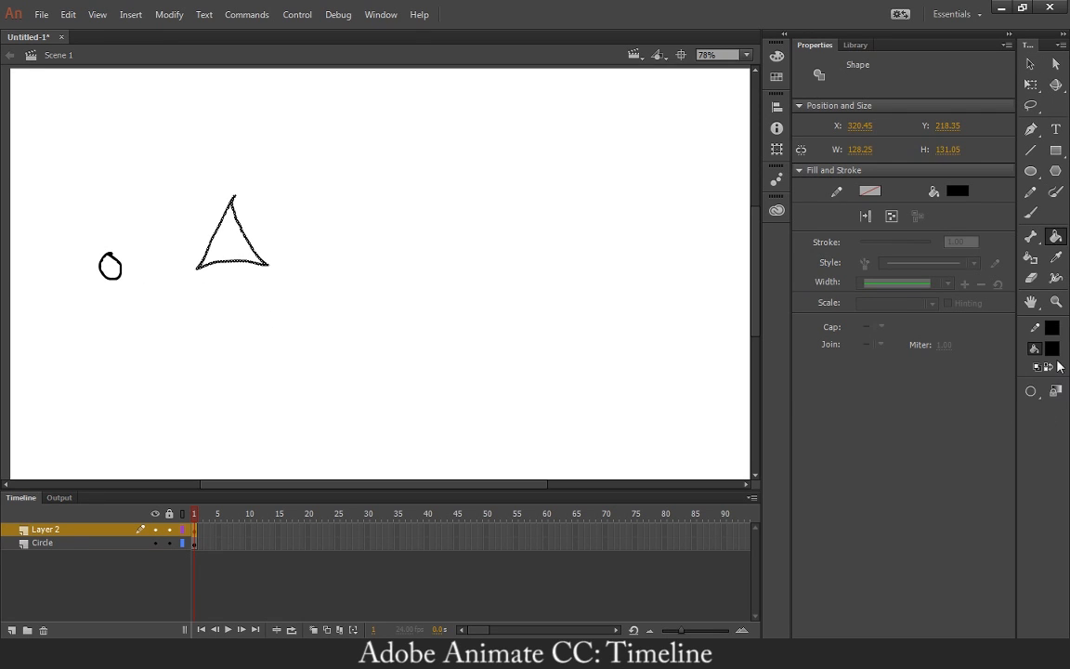
- Fill the inside of the triangle with green using the Paint Bucket tool
{"action": "left_click", "coordinate": [1051, 348]}
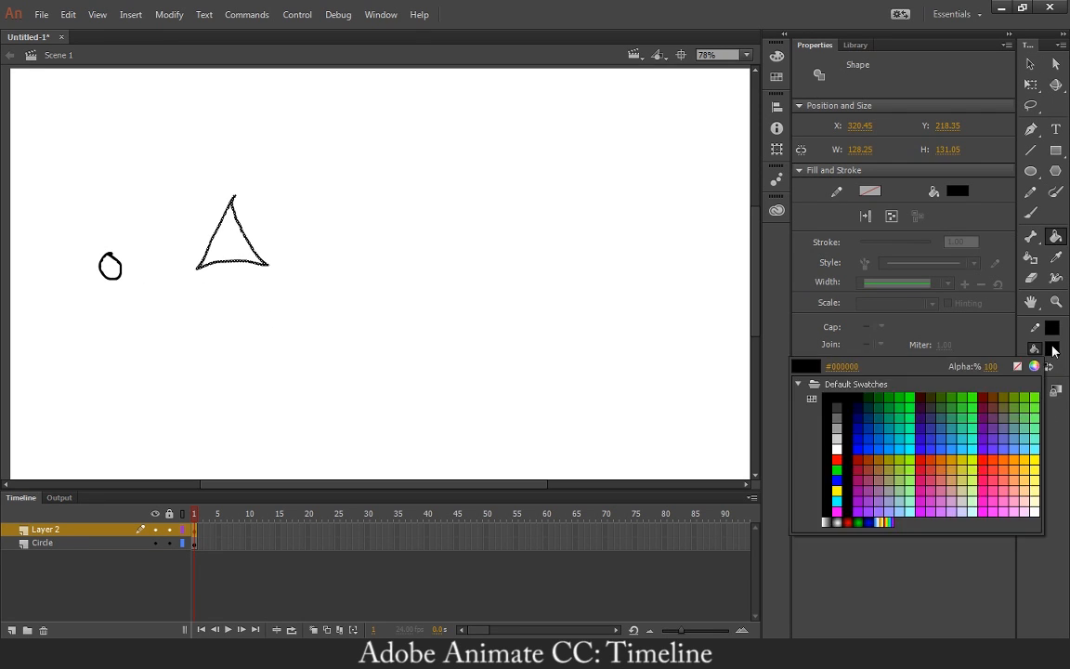
{"action": "left_click", "coordinate": [899, 397]}
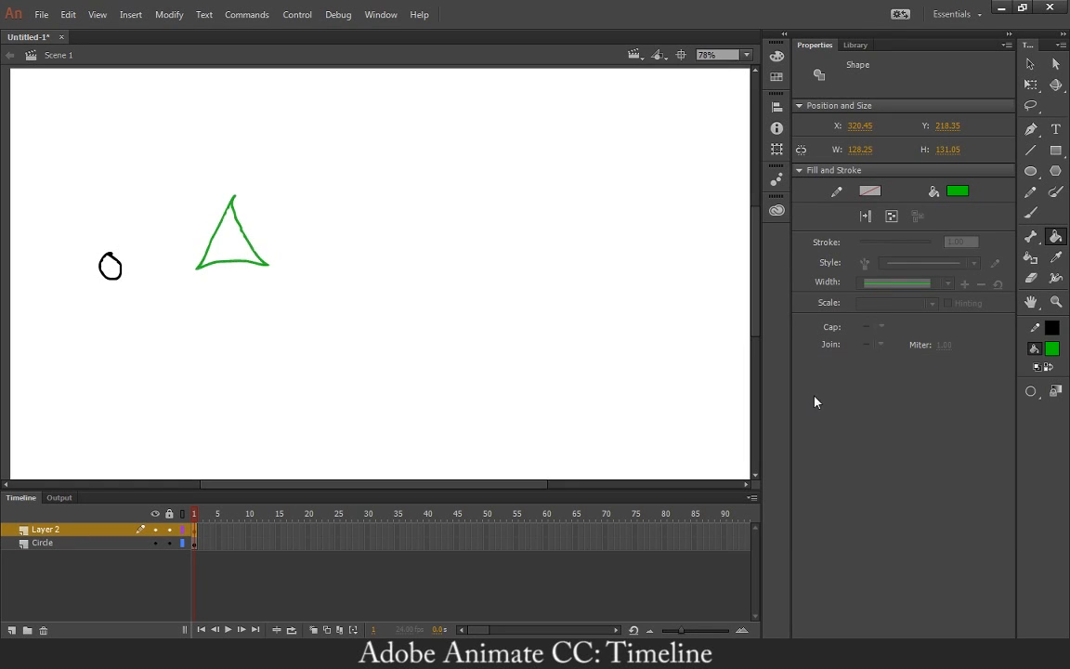
{"action": "left_click", "coordinate": [232, 245]}
- Fill the inside of the circle with red, keeping the triangle's outline black, and deselect everything
{"action": "left_click", "coordinate": [1050, 350]}
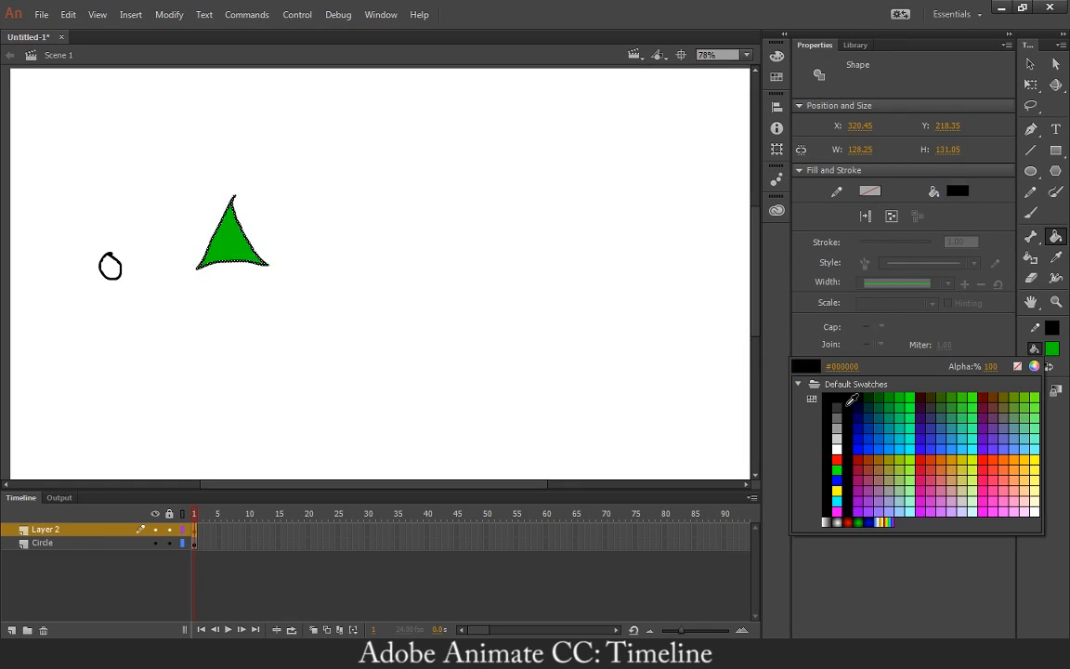
{"action": "left_click", "coordinate": [842, 454]}
{"action": "key", "text": "ctrl+z"}
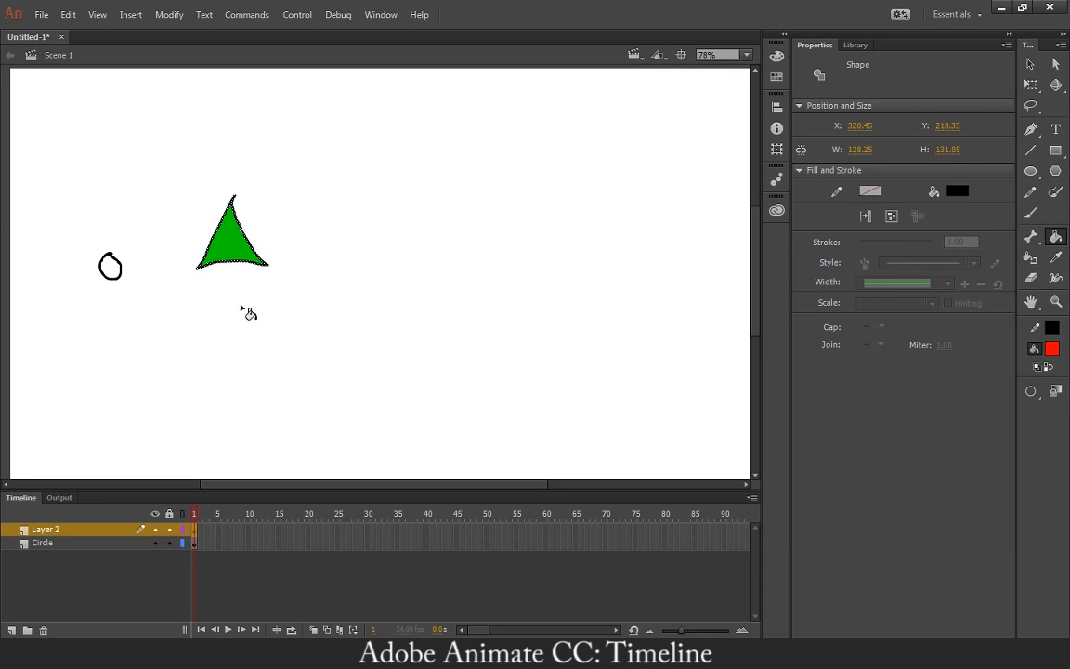
{"action": "left_click", "coordinate": [109, 268]}
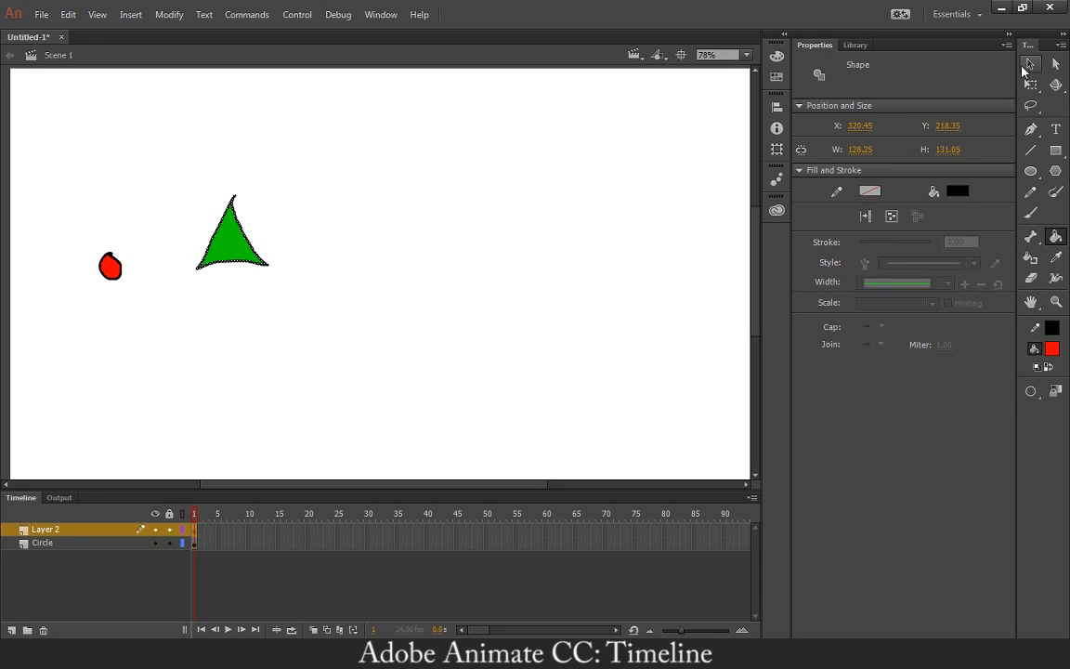
{"action": "left_click", "coordinate": [1029, 63]}
{"action": "left_click", "coordinate": [149, 185]}
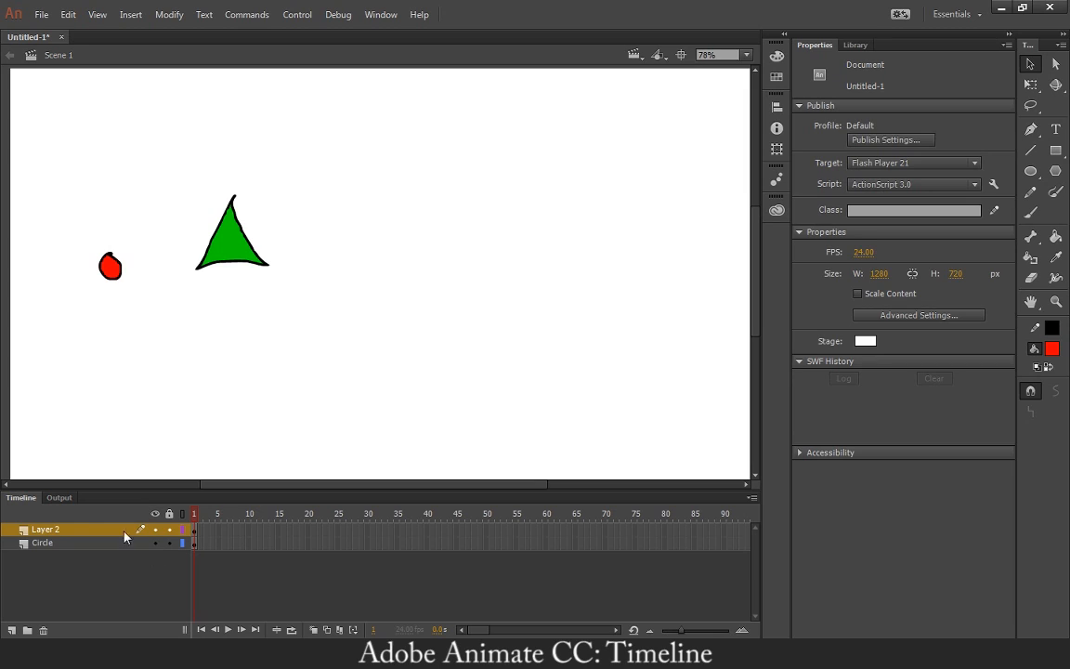
- Rename Layer 2, which holds the green triangle, as Triangle
{"action": "left_click", "coordinate": [39, 529]}
{"action": "double_click", "coordinate": [46, 529]}
{"action": "type", "text": "Trian"}
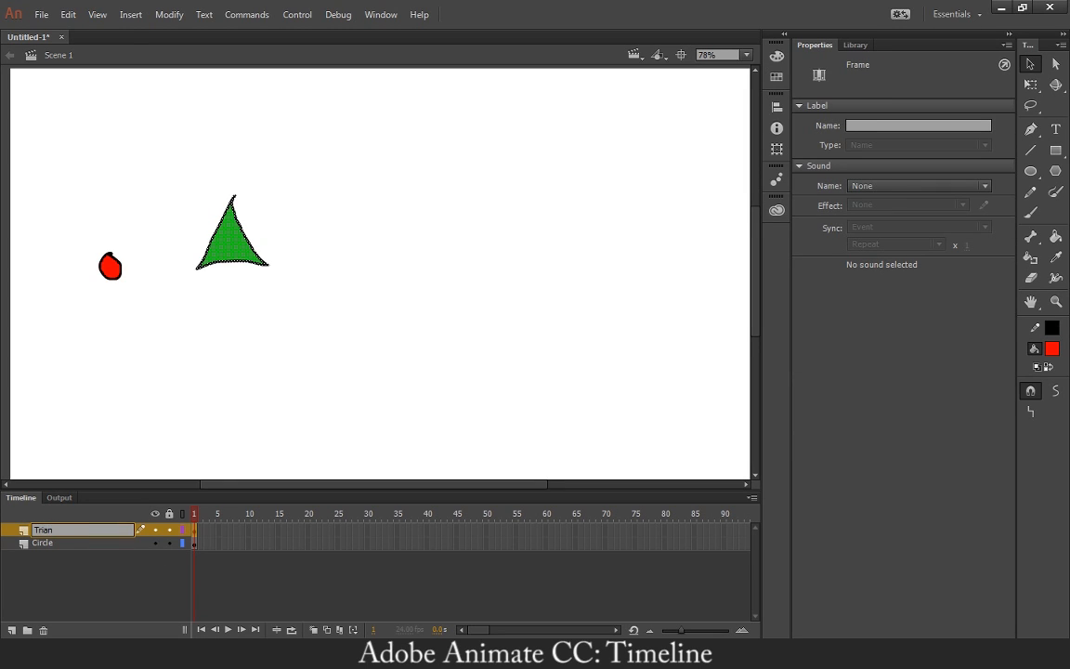
{"action": "type", "text": "gle"}
{"action": "key", "text": "Return"}
- Move the whole green triangle left so its lower-left corner overlaps the red circle, at about X 157
{"action": "left_click_drag", "start_coordinate": [158, 158], "coordinate": [256, 328]}
{"action": "left_click_drag", "start_coordinate": [229, 251], "coordinate": [138, 260]}
{"action": "left_click", "coordinate": [260, 278]}
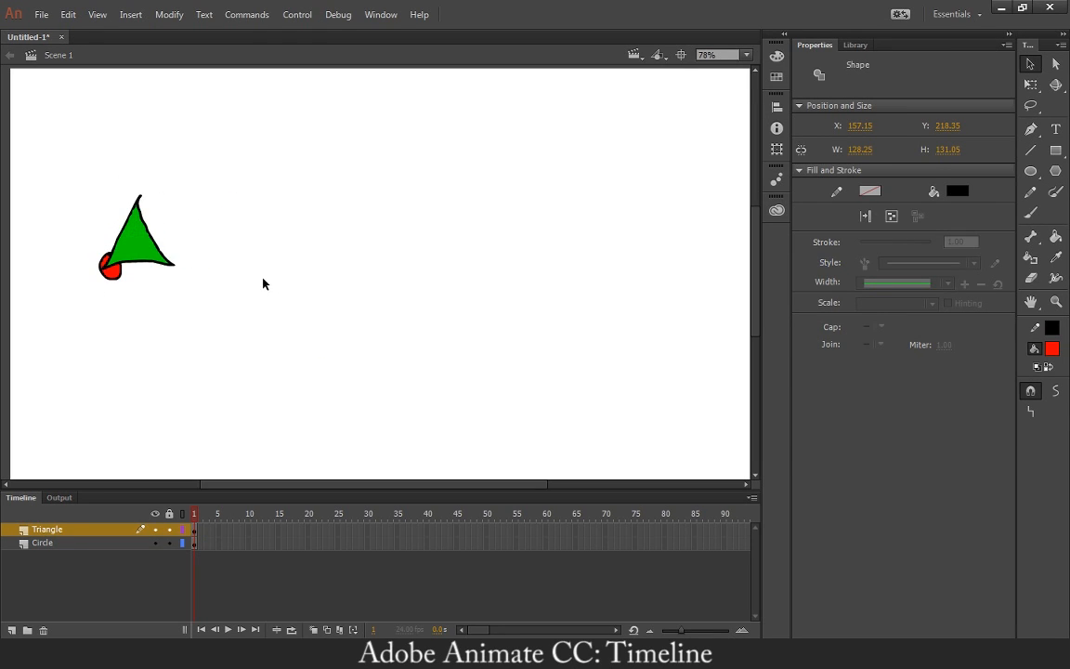
- Add a layer above Triangle, name it Triangle_Circle, and activate the Brush tool for it
{"action": "left_click", "coordinate": [12, 630]}
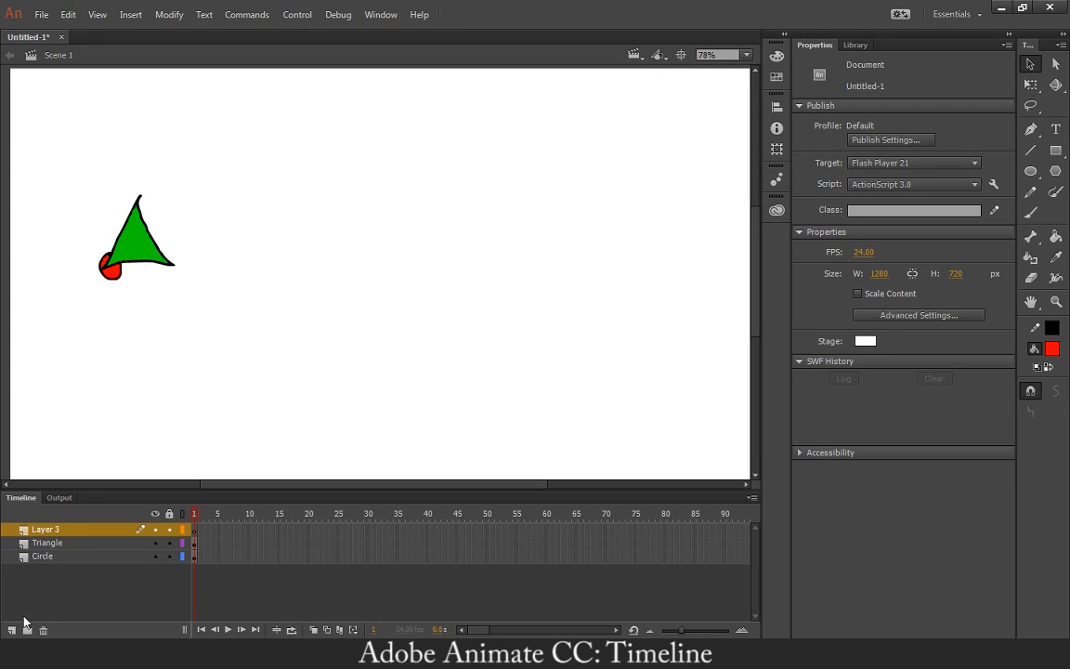
{"action": "double_click", "coordinate": [45, 529]}
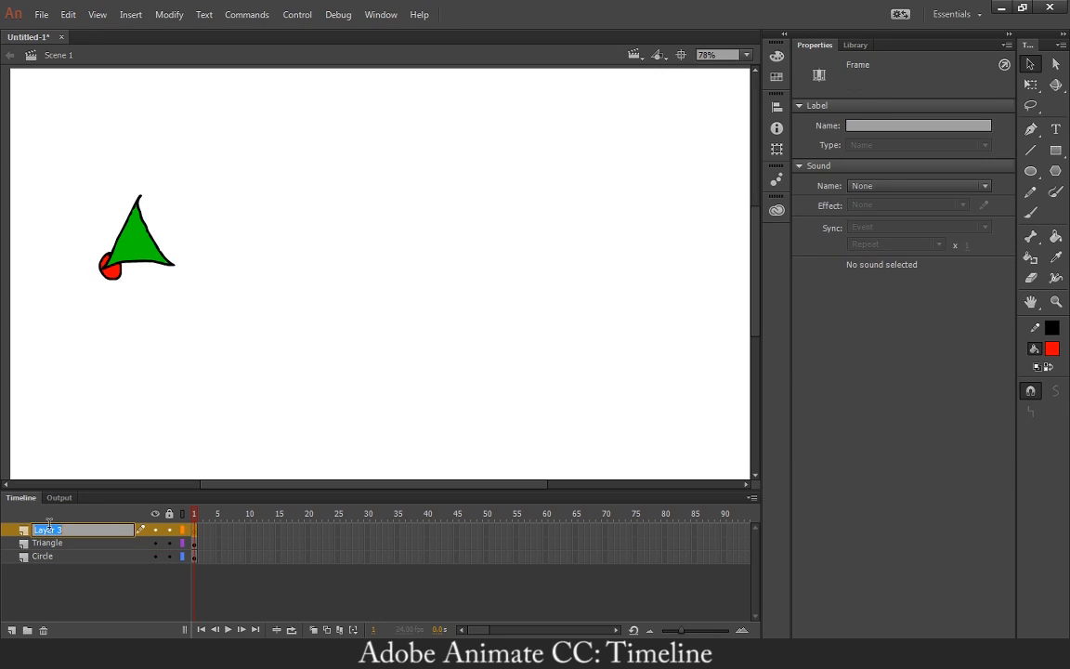
{"action": "type", "text": "Triangle_Circle"}
{"action": "key", "text": "Return"}
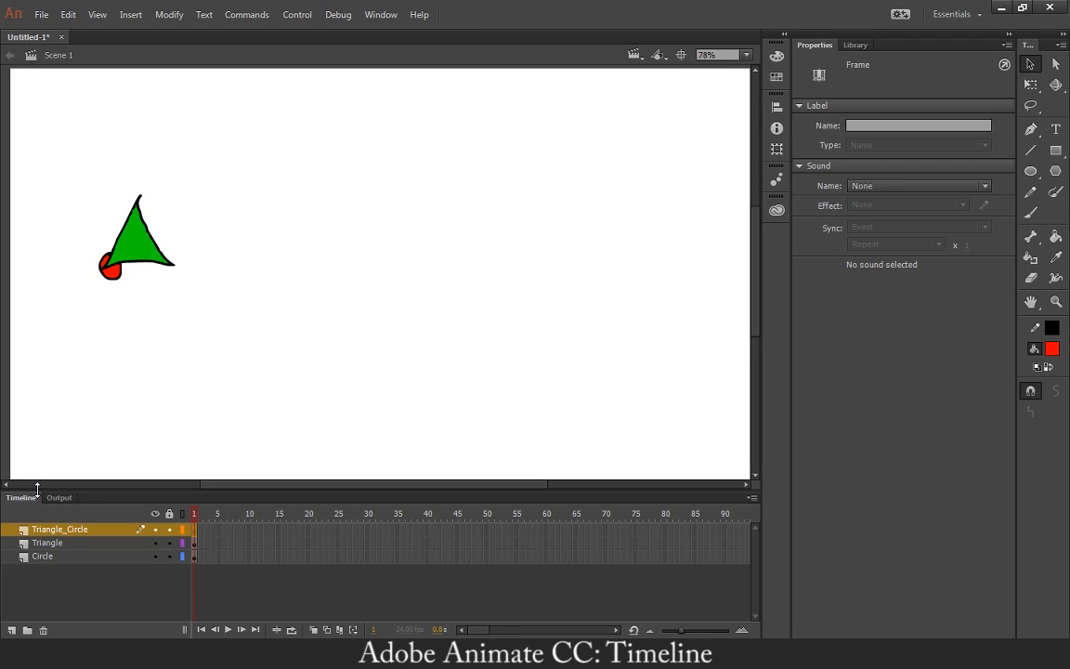
{"action": "key", "text": "b"}
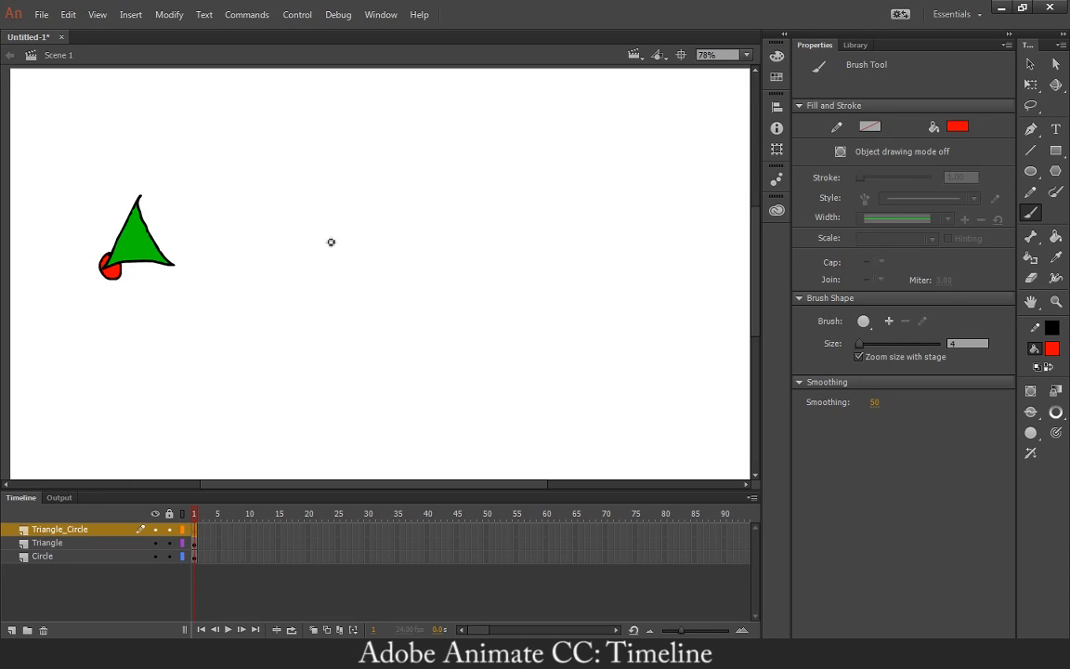
{"action": "left_click", "coordinate": [343, 262]}
{"action": "mouse_move", "coordinate": [348, 267]}
{"action": "left_mouse_down"}
{"action": "mouse_move", "coordinate": [348, 289]}
{"action": "mouse_move", "coordinate": [346, 264]}
{"action": "left_mouse_up"}
{"action": "key", "text": "ctrl+z"}
- Brush a black circle outline and an overlapping black triangle outline right of the stage's center on the Triangle_Circle layer
{"action": "left_click", "coordinate": [1046, 348]}
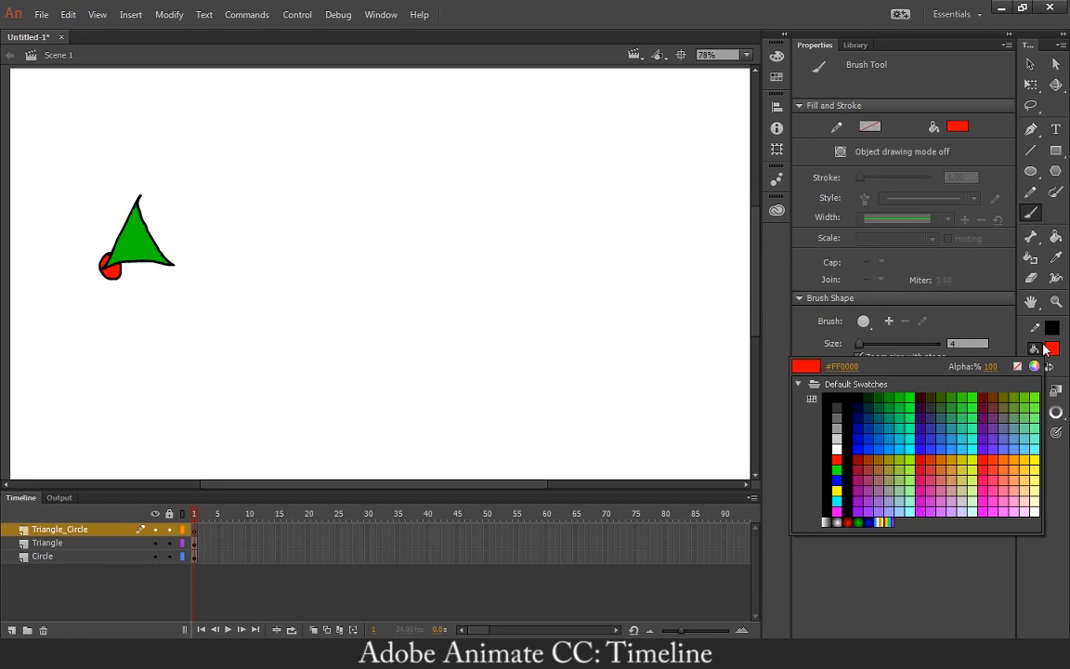
{"action": "left_click", "coordinate": [863, 397]}
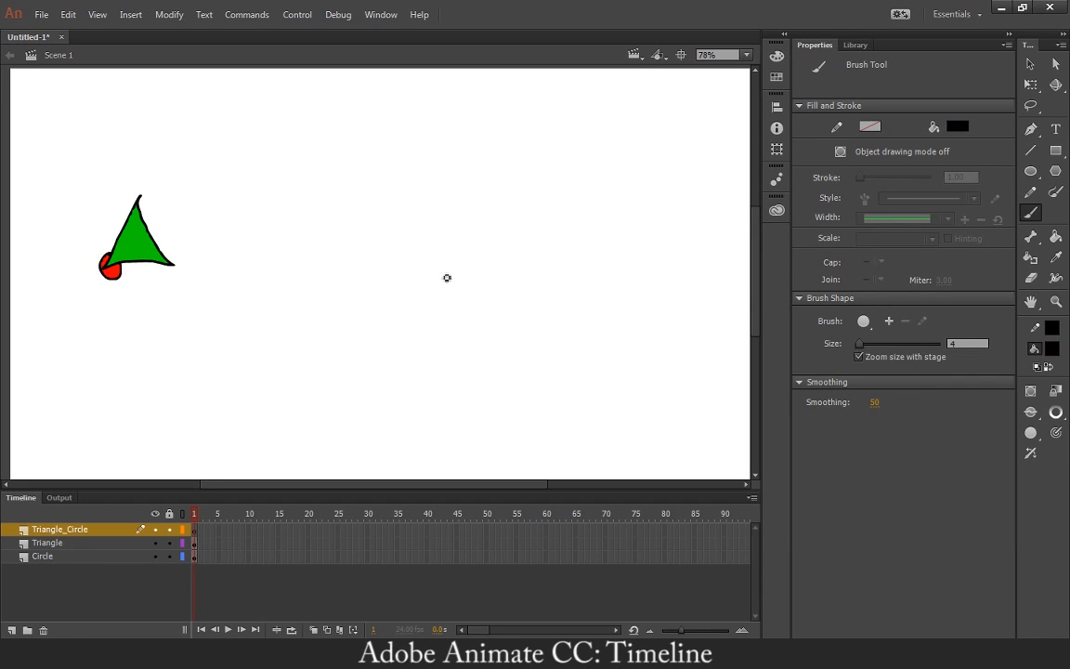
{"action": "mouse_move", "coordinate": [432, 266]}
{"action": "left_mouse_down"}
{"action": "mouse_move", "coordinate": [431, 304]}
{"action": "mouse_move", "coordinate": [459, 297]}
{"action": "mouse_move", "coordinate": [433, 266]}
{"action": "left_mouse_up"}
{"action": "mouse_move", "coordinate": [462, 211]}
{"action": "left_mouse_down"}
{"action": "mouse_move", "coordinate": [432, 280]}
{"action": "mouse_move", "coordinate": [474, 288]}
{"action": "mouse_move", "coordinate": [489, 282]}
{"action": "mouse_move", "coordinate": [462, 213]}
{"action": "left_mouse_up"}
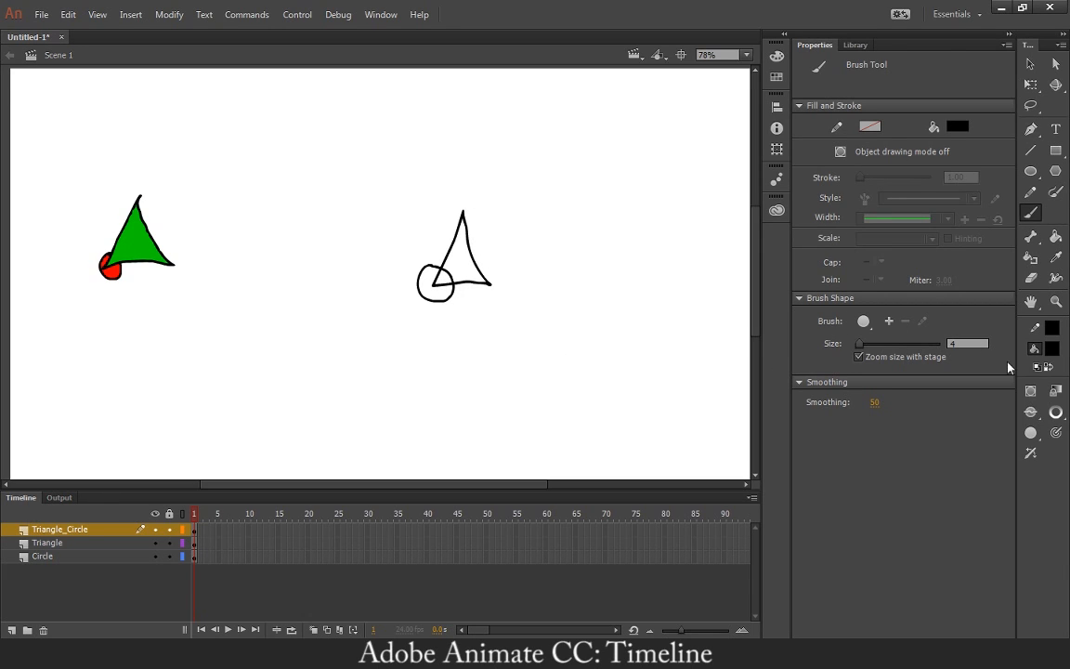
- Fill the part of the new circle outside the triangle with red using the Paint Bucket tool
{"action": "left_click", "coordinate": [1051, 348]}
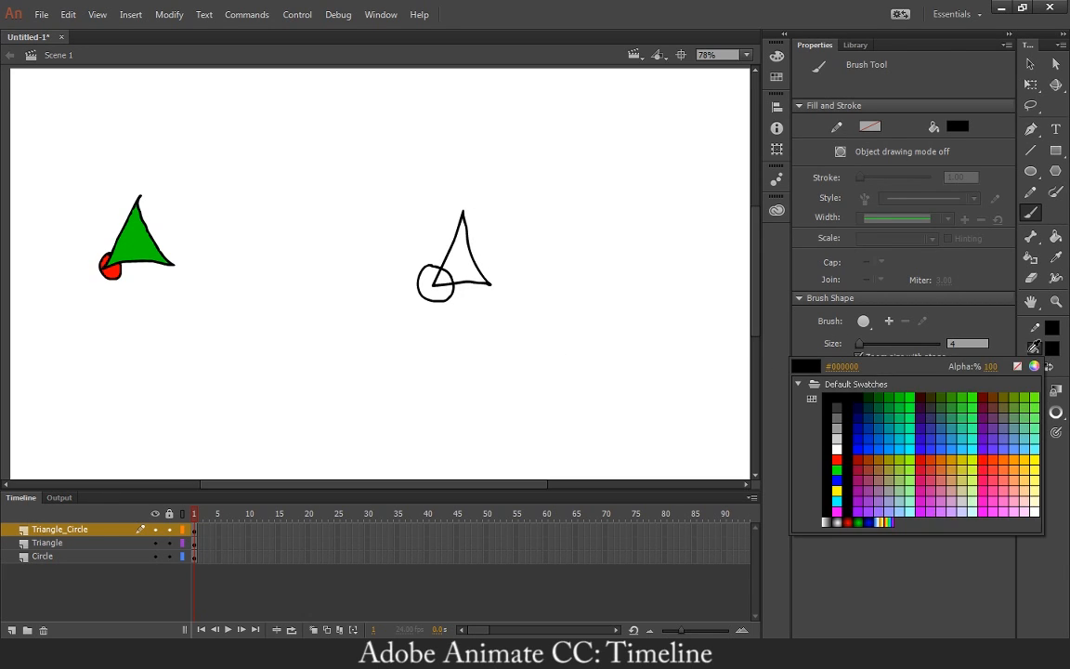
{"action": "left_click", "coordinate": [838, 460]}
{"action": "key", "text": "k"}
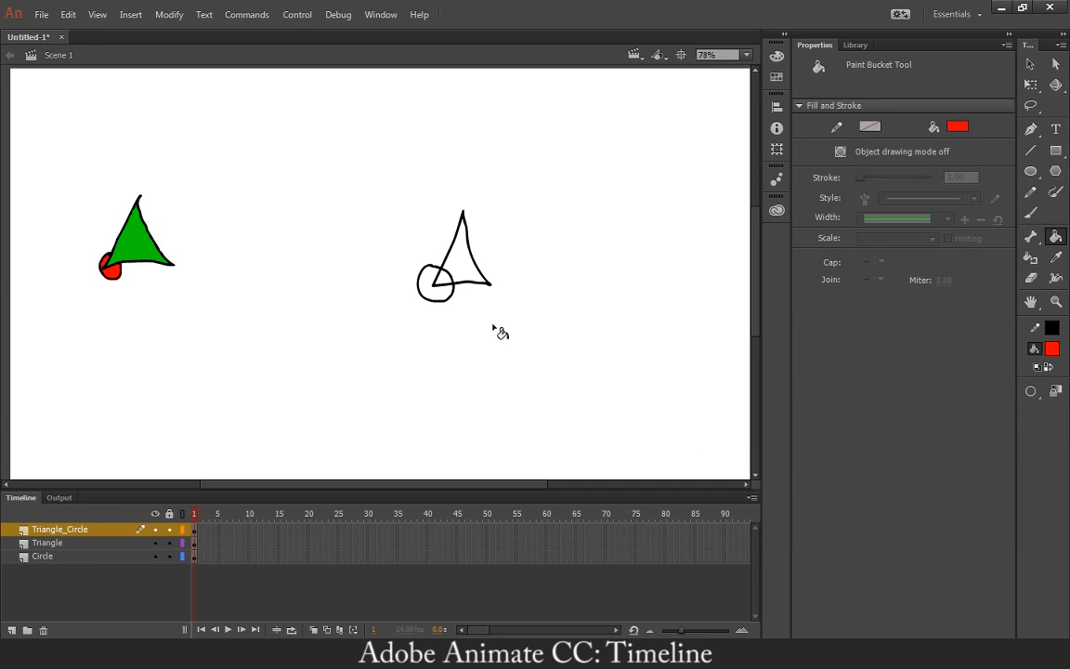
{"action": "left_click", "coordinate": [440, 296]}
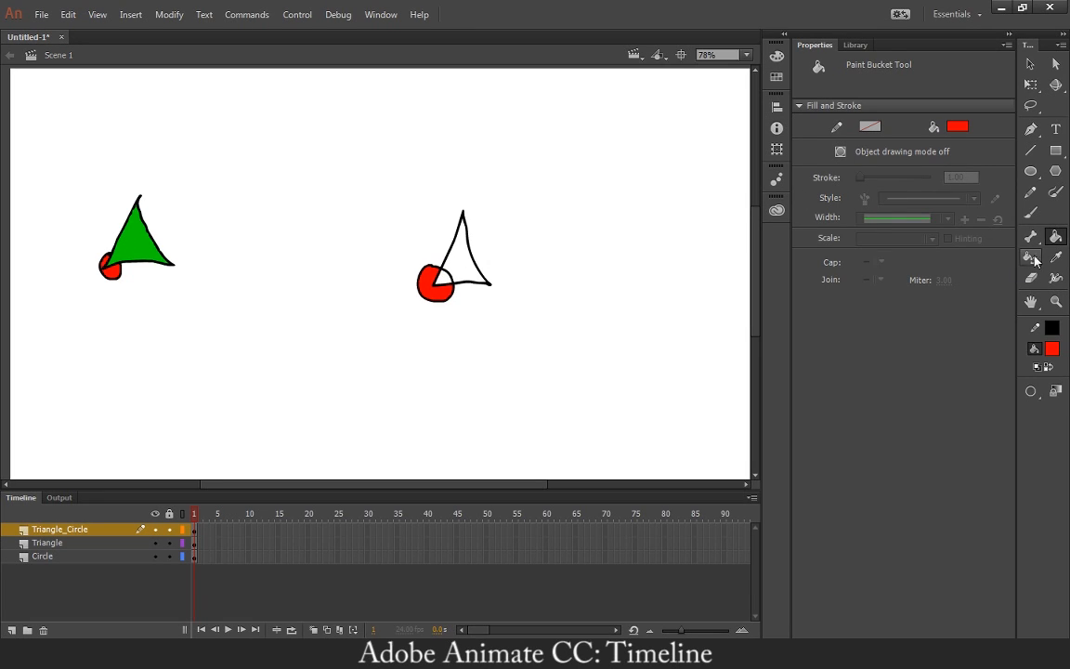
- Fill the area where the new circle and triangle overlap with blue
{"action": "left_click", "coordinate": [1051, 348]}
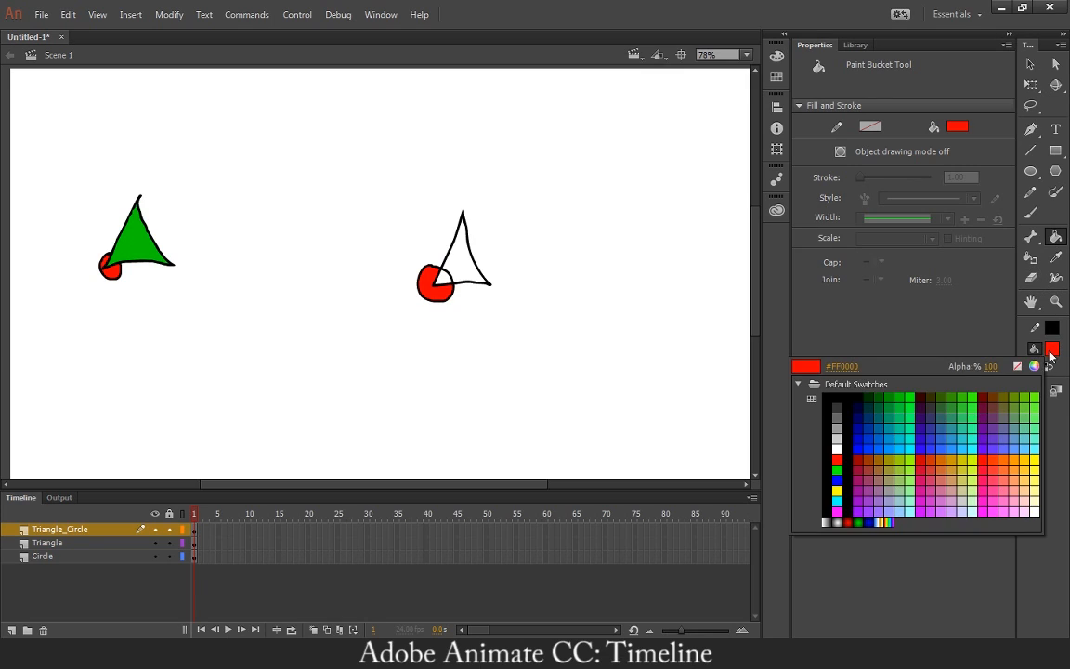
{"action": "left_click", "coordinate": [837, 480]}
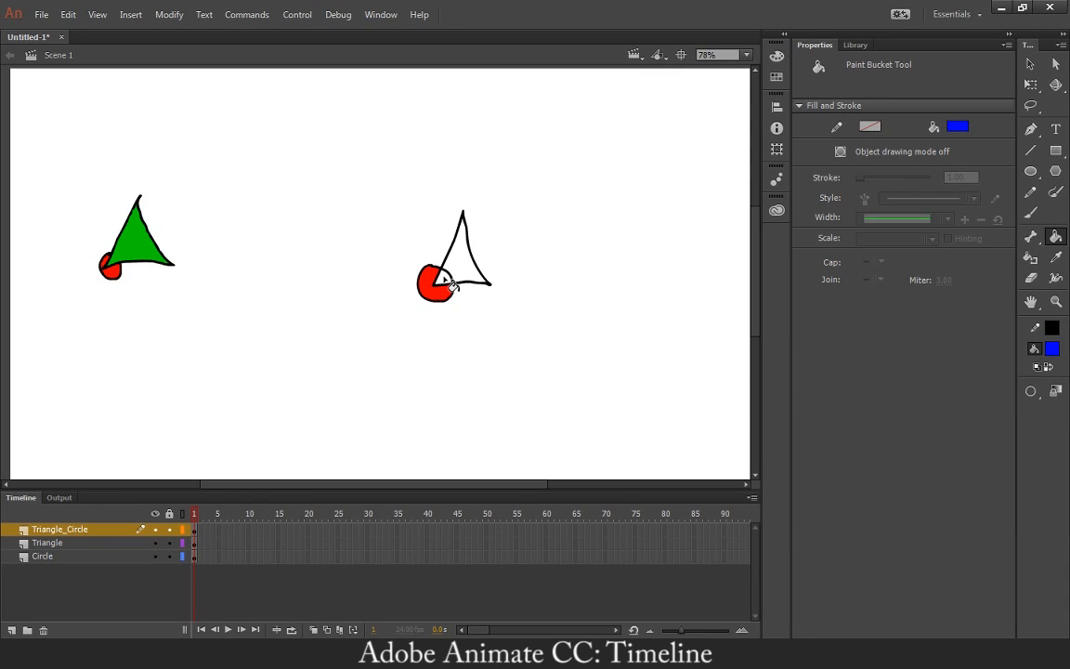
{"action": "left_click", "coordinate": [444, 278]}
- Fill the rest of the triangle on the Triangle_Circle layer with green
{"action": "left_click", "coordinate": [1051, 353]}
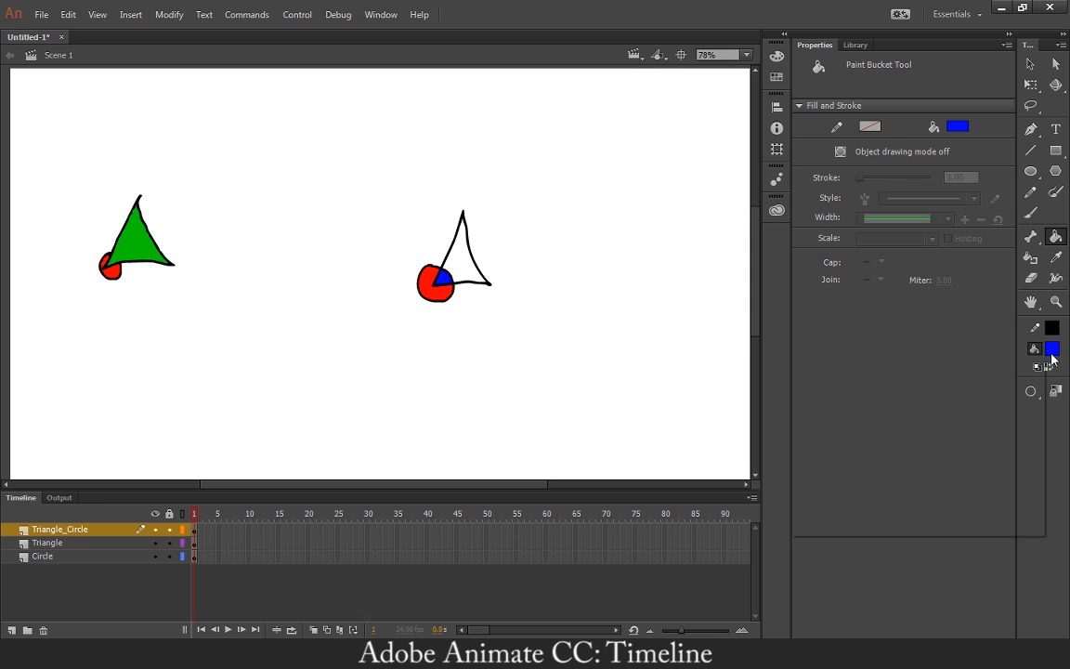
{"action": "left_click", "coordinate": [837, 470]}
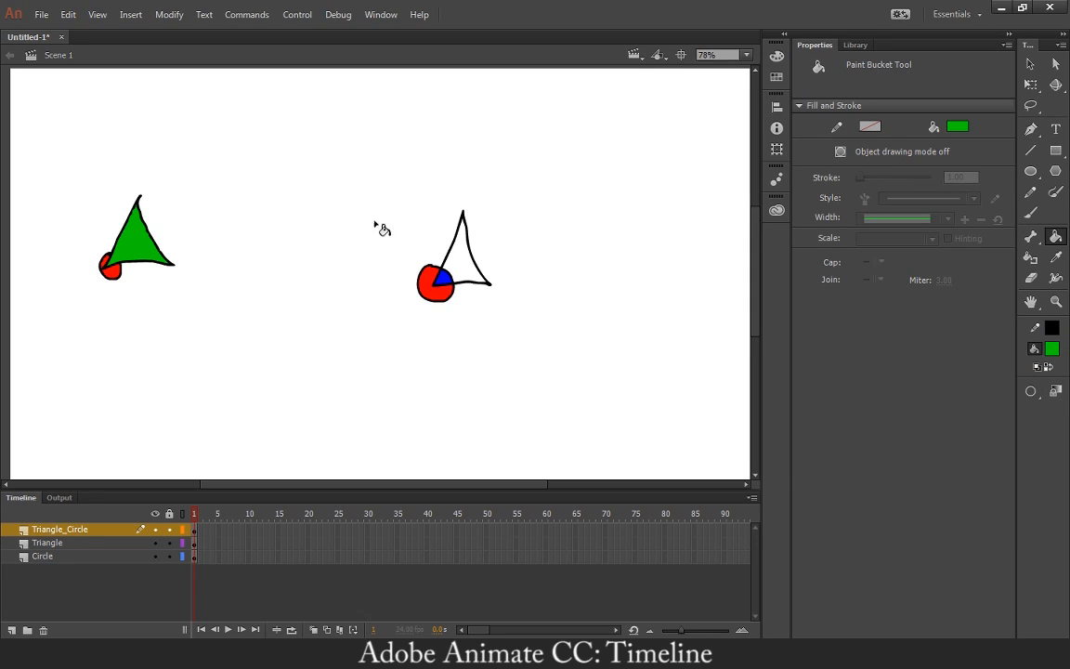
{"action": "left_click", "coordinate": [477, 270]}
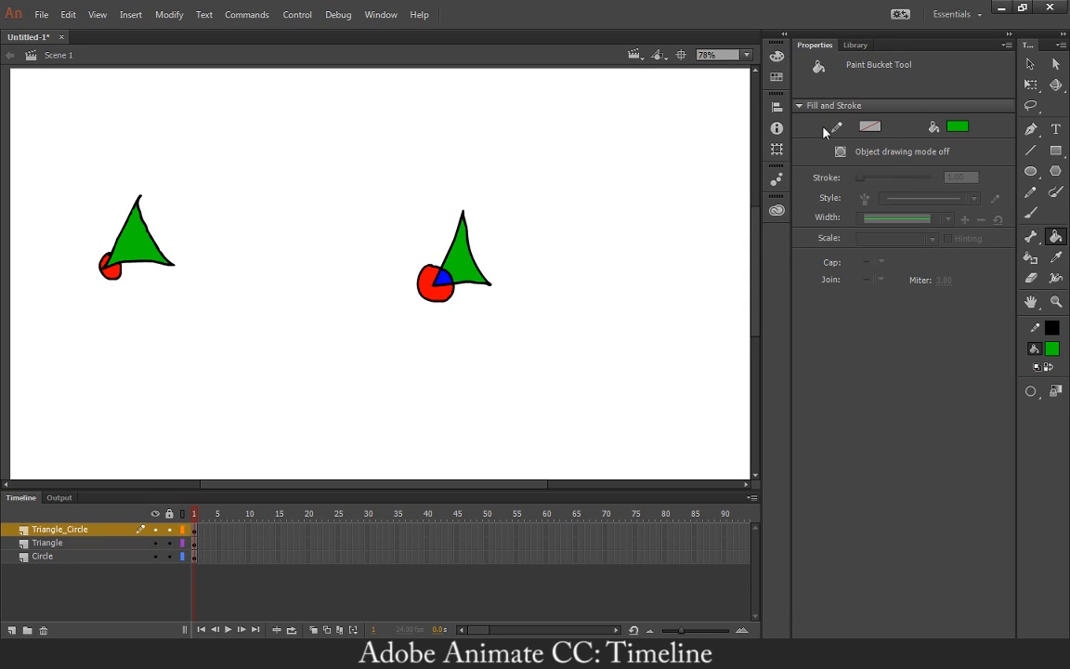
- Inspect the combined drawing up close by selecting its outline and its green, blue and red fills one at a time
{"action": "key", "text": "v"}
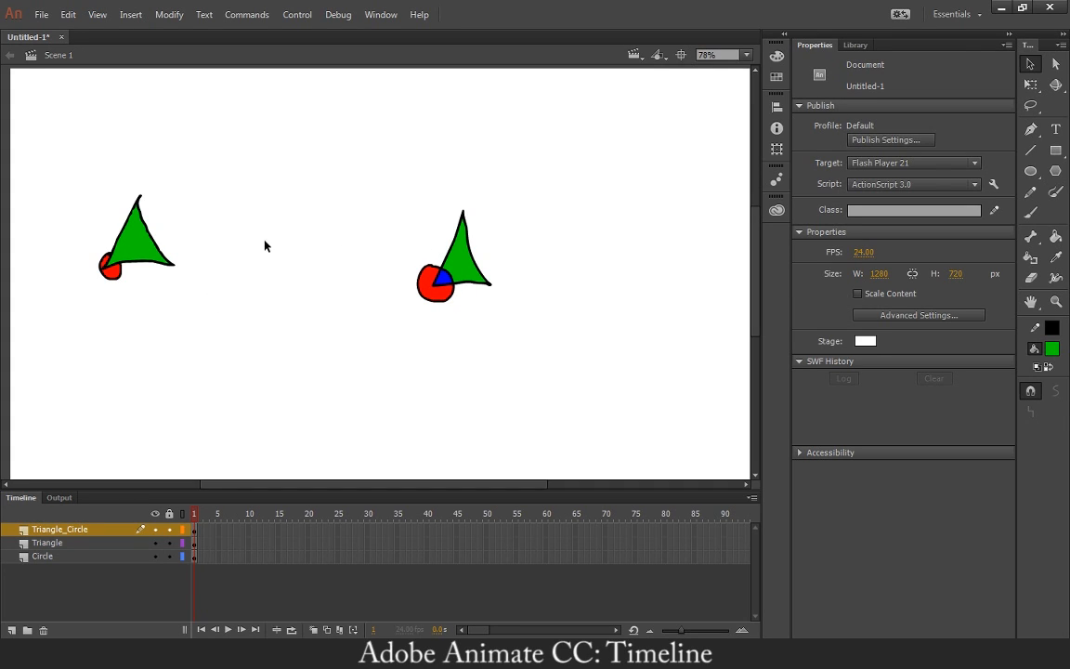
{"action": "left_click", "coordinate": [470, 271]}
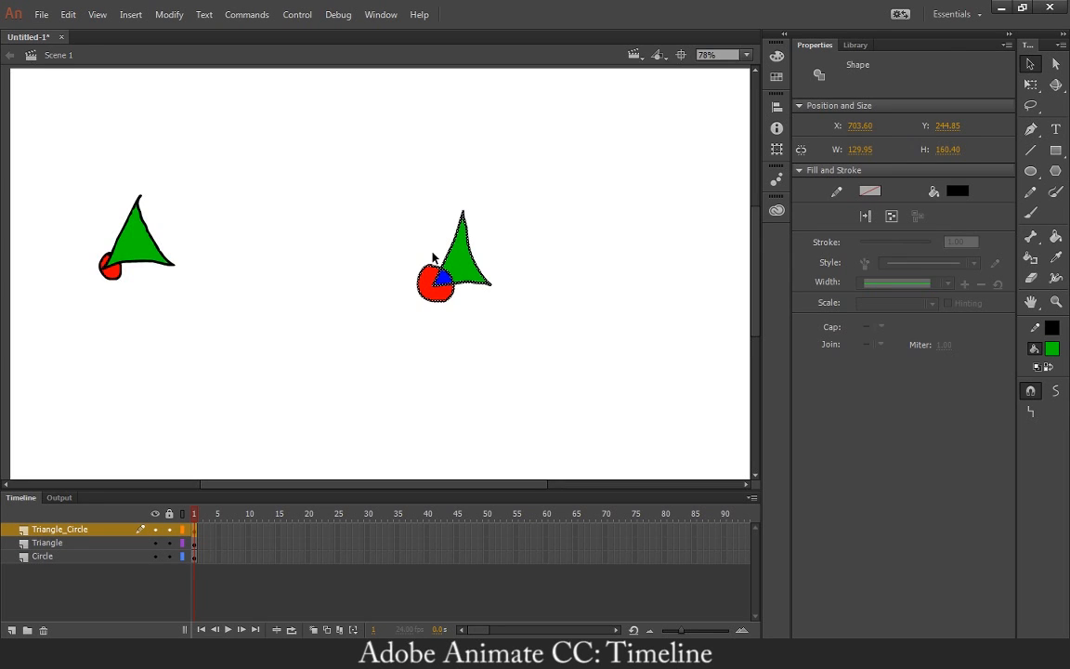
{"action": "scroll", "coordinate": [433, 260], "scroll_direction": "up", "scroll_amount": 5}
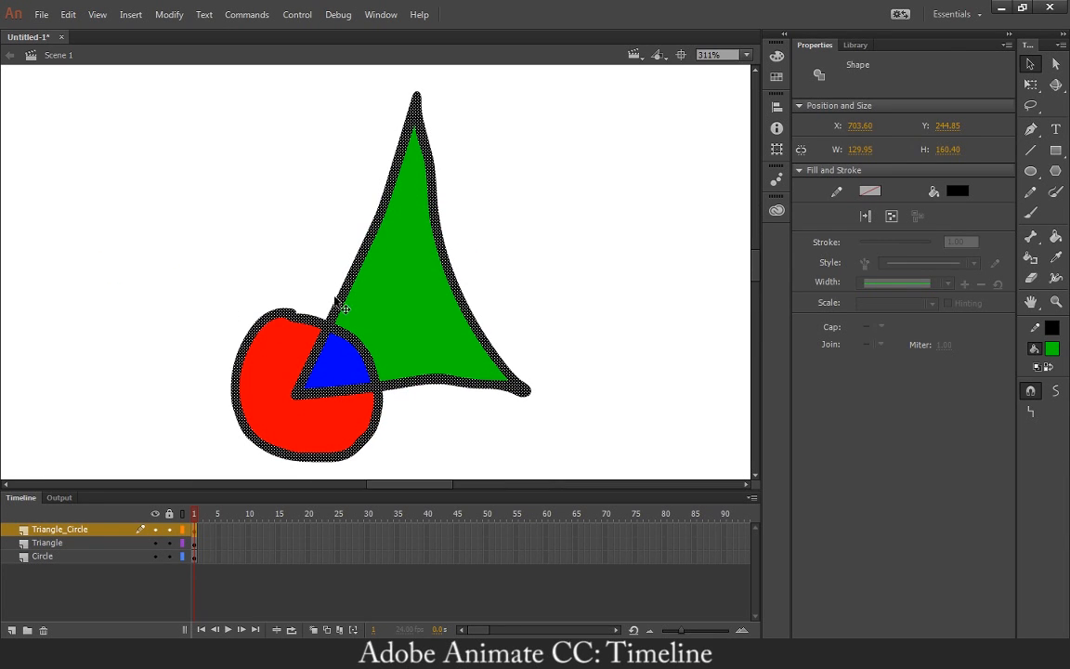
{"action": "left_click", "coordinate": [462, 142]}
{"action": "key", "text": "ctrl+a"}
{"action": "left_click", "coordinate": [490, 286]}
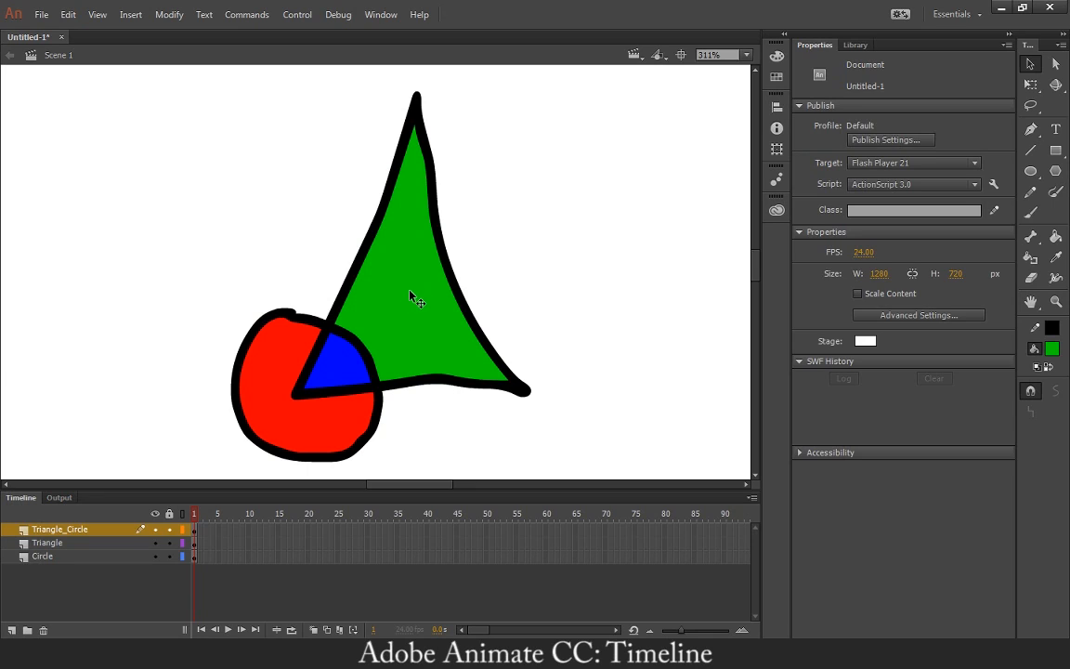
{"action": "left_click", "coordinate": [412, 298]}
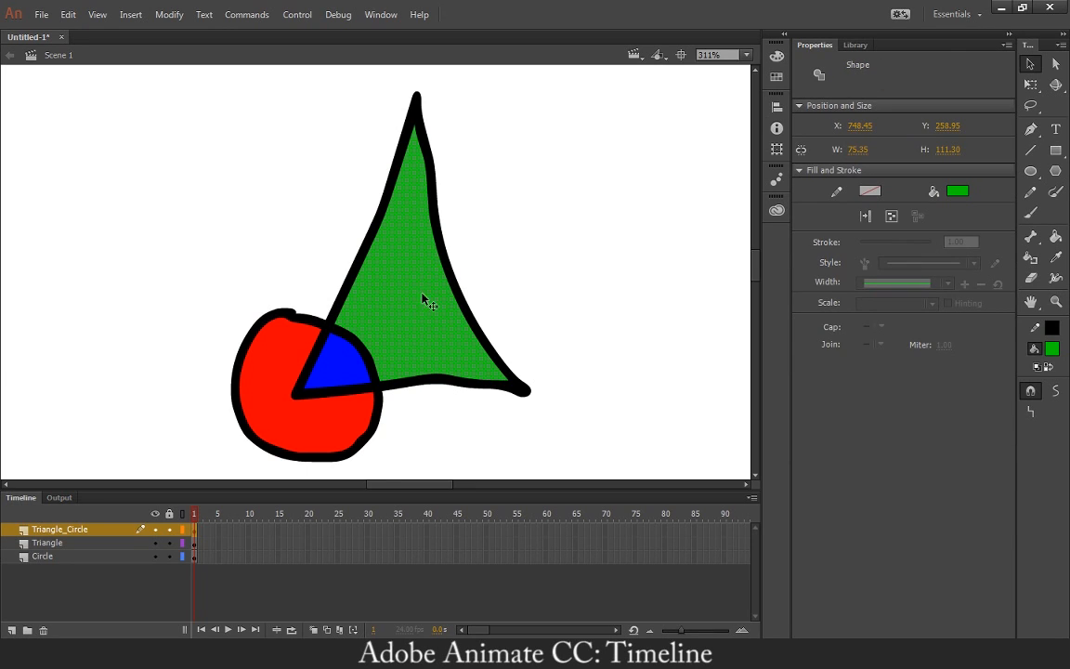
{"action": "left_click", "coordinate": [326, 374]}
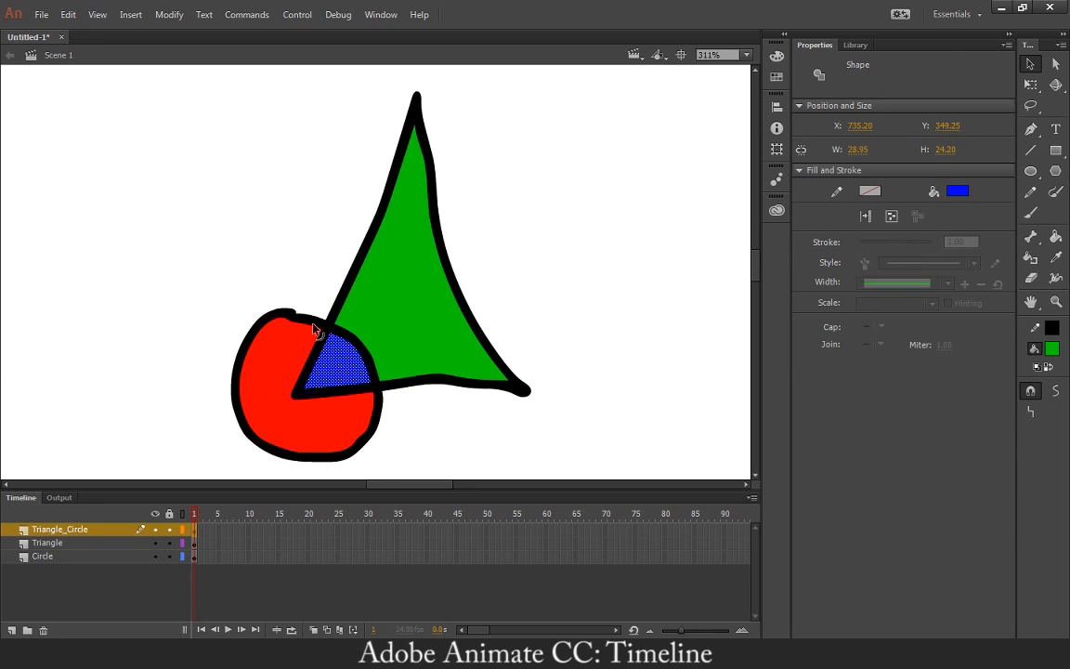
{"action": "left_click", "coordinate": [283, 373]}
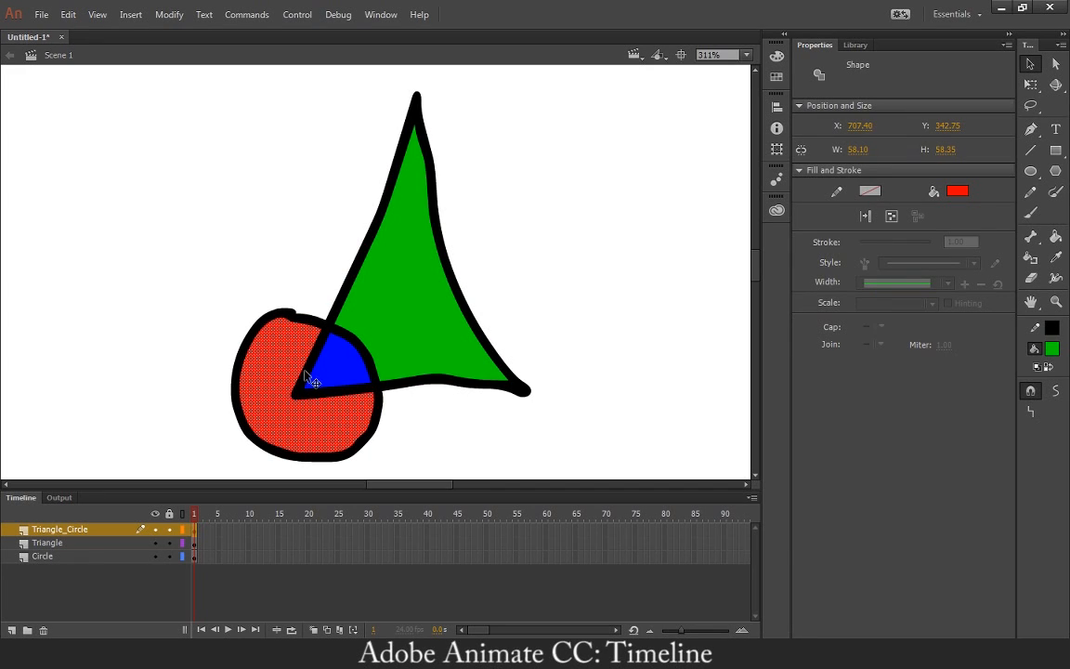
{"action": "left_click", "coordinate": [467, 259]}
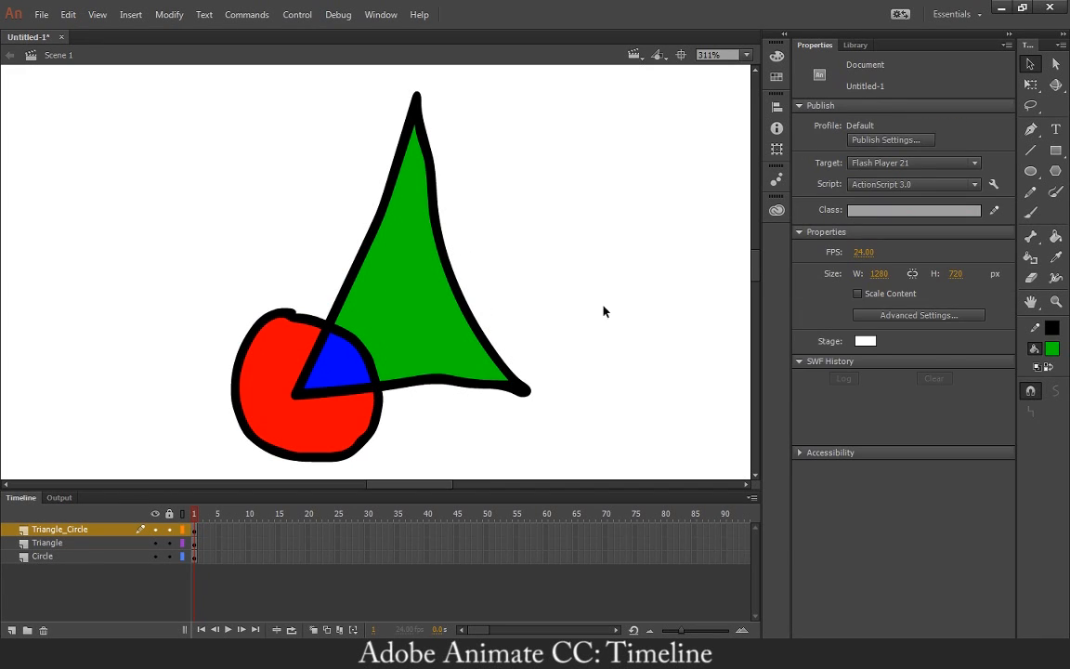
- Cut the circle's arc inside the triangle free at both ends with the Eraser, and delete that arc and the blue overlap fill
{"action": "left_click", "coordinate": [1050, 349]}
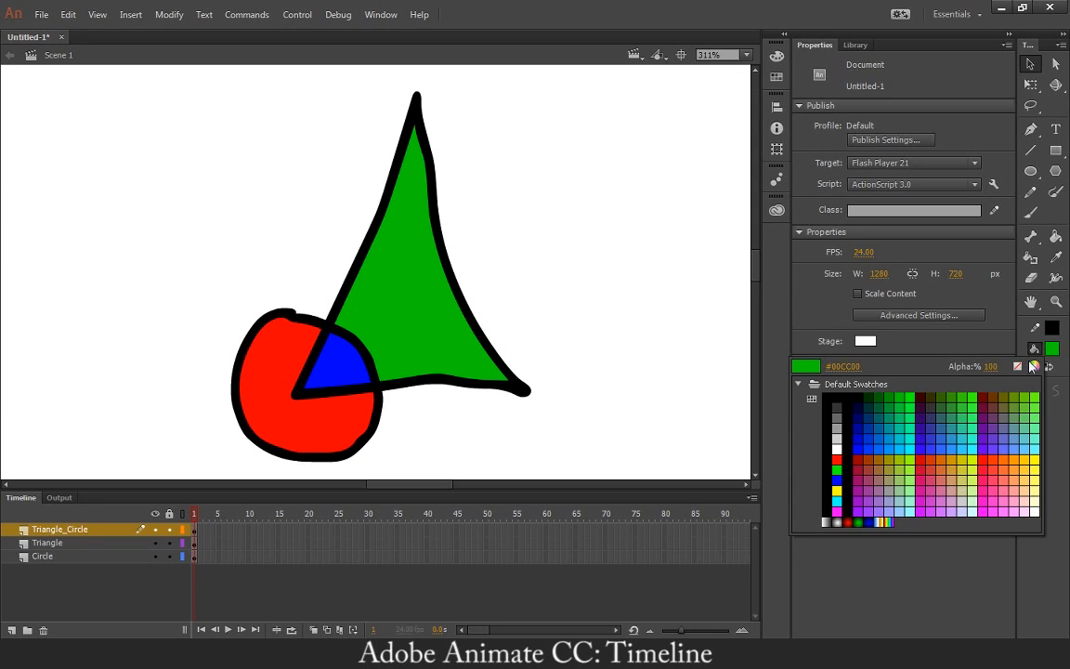
{"action": "key", "text": "Escape"}
{"action": "key", "text": "e"}
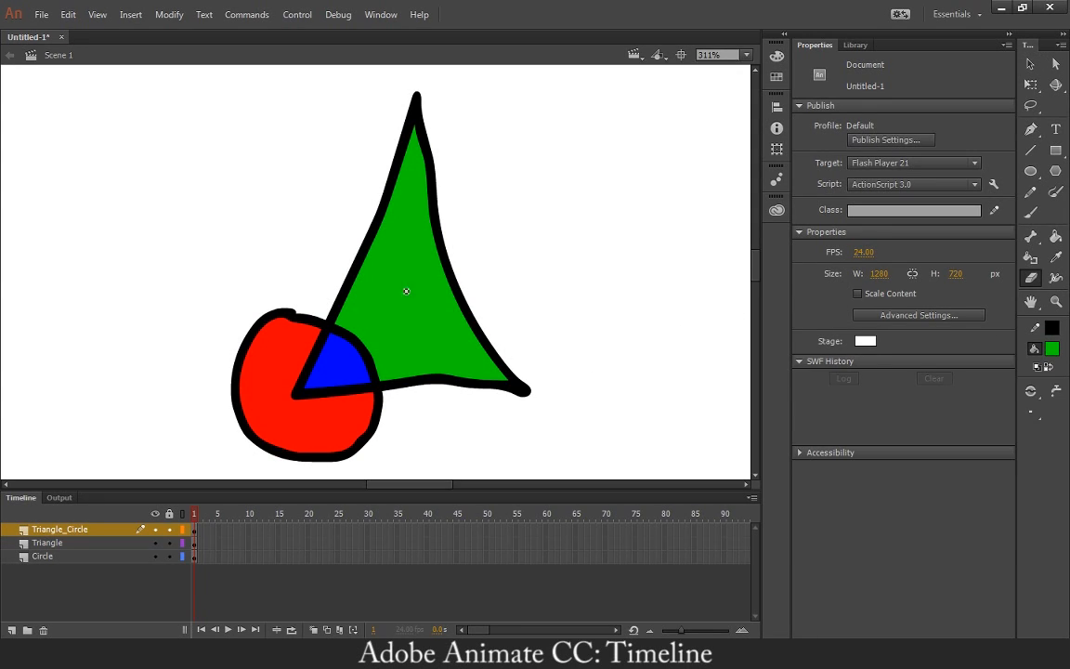
{"action": "left_click_drag", "start_coordinate": [339, 321], "coordinate": [332, 336]}
{"action": "left_click_drag", "start_coordinate": [369, 381], "coordinate": [382, 377]}
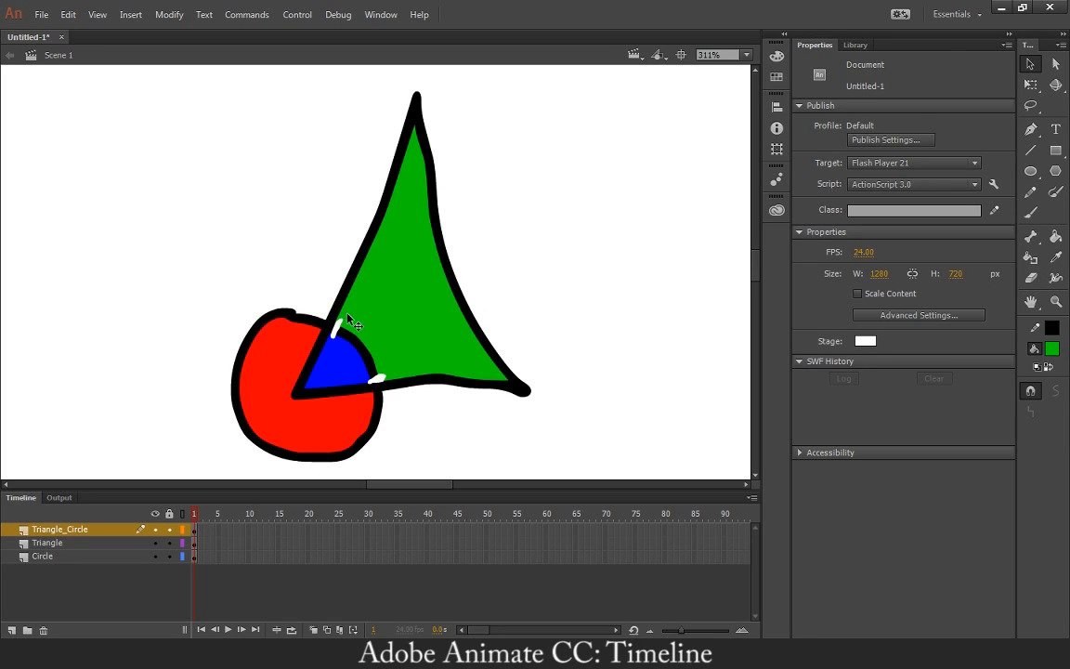
{"action": "key", "text": "v"}
{"action": "left_click", "coordinate": [356, 340]}
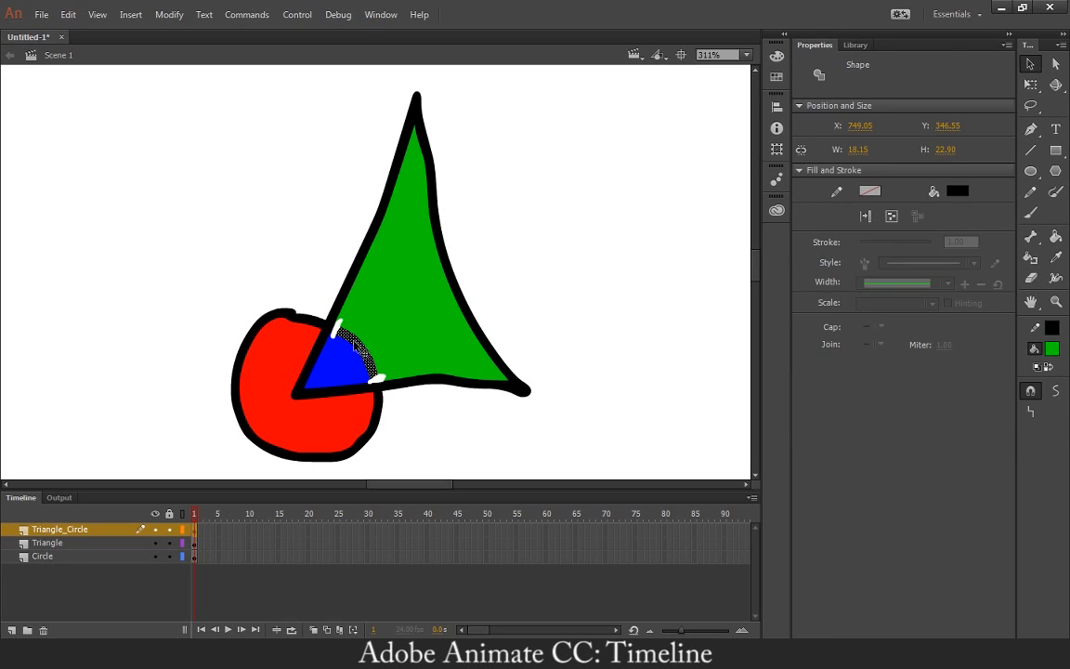
{"action": "key", "text": "Delete"}
{"action": "left_click", "coordinate": [355, 362]}
{"action": "key", "text": "Delete"}
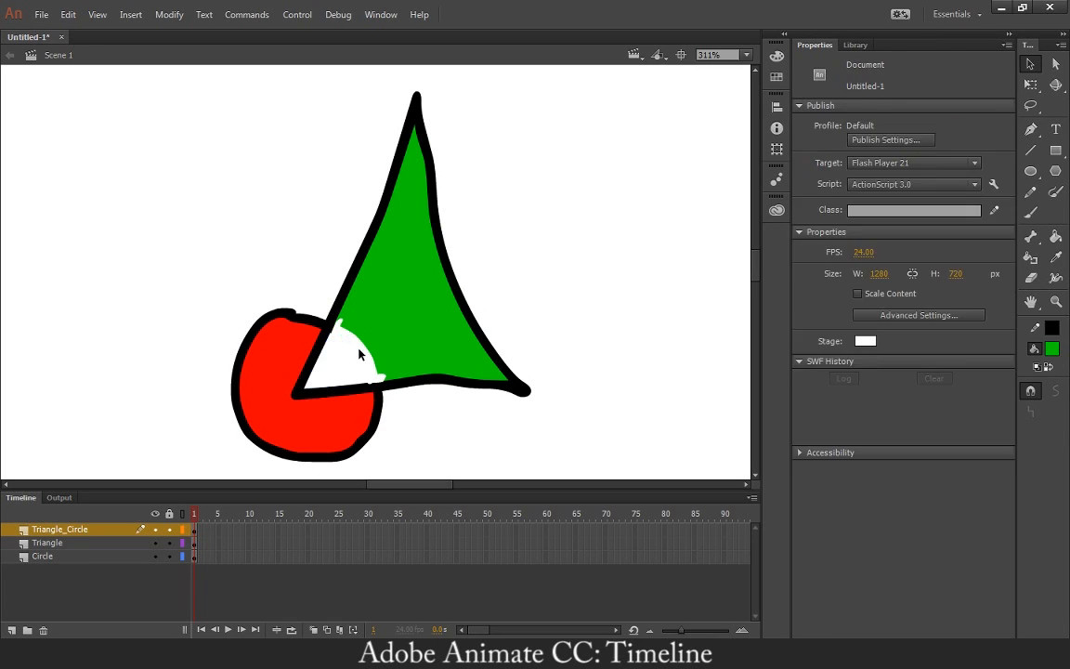
- Fill the cleared overlap area of the combined drawing with green so the triangle is one solid color
{"action": "left_click", "coordinate": [1052, 348]}
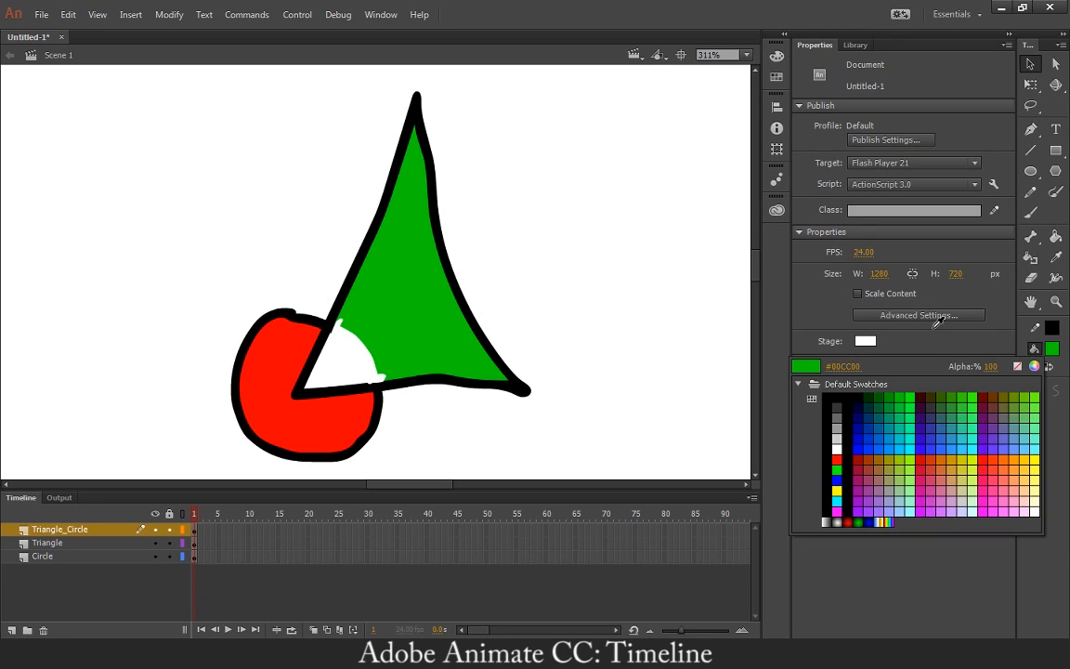
{"action": "left_click", "coordinate": [444, 355]}
{"action": "key", "text": "k"}
{"action": "left_click", "coordinate": [344, 357]}
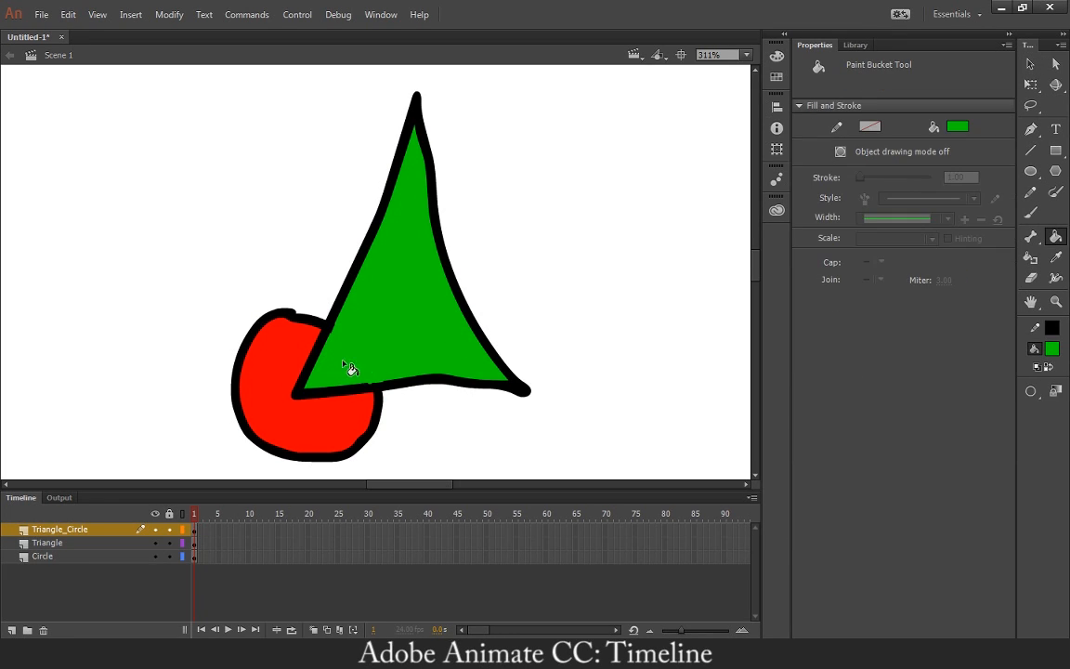
{"action": "key", "text": "ctrl+minus"}
{"action": "key", "text": "ctrl+minus"}
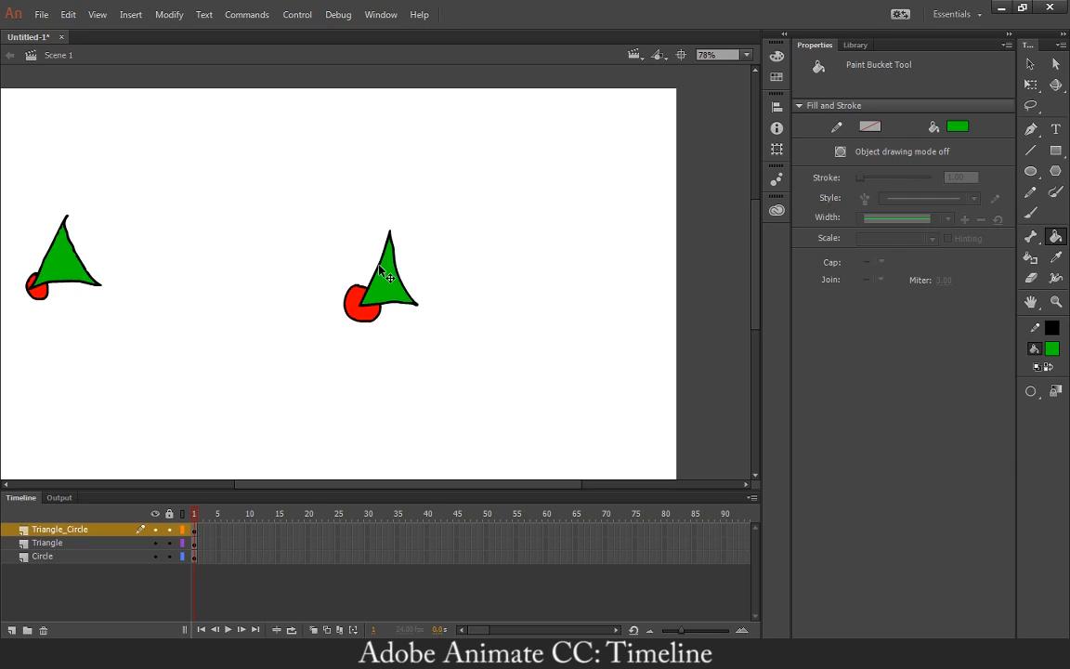
{"action": "left_click_drag", "start_coordinate": [390, 360], "coordinate": [476, 349]}
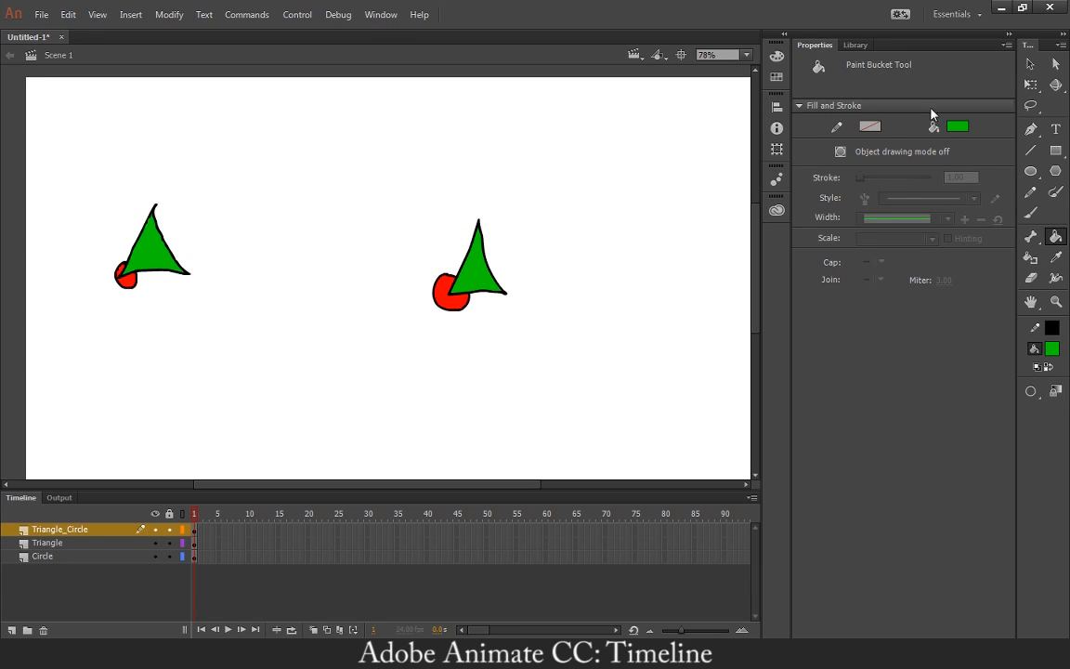
- Move the triangle on the Triangle layer slightly left so it sits centered over its circle
{"action": "left_click", "coordinate": [1029, 65]}
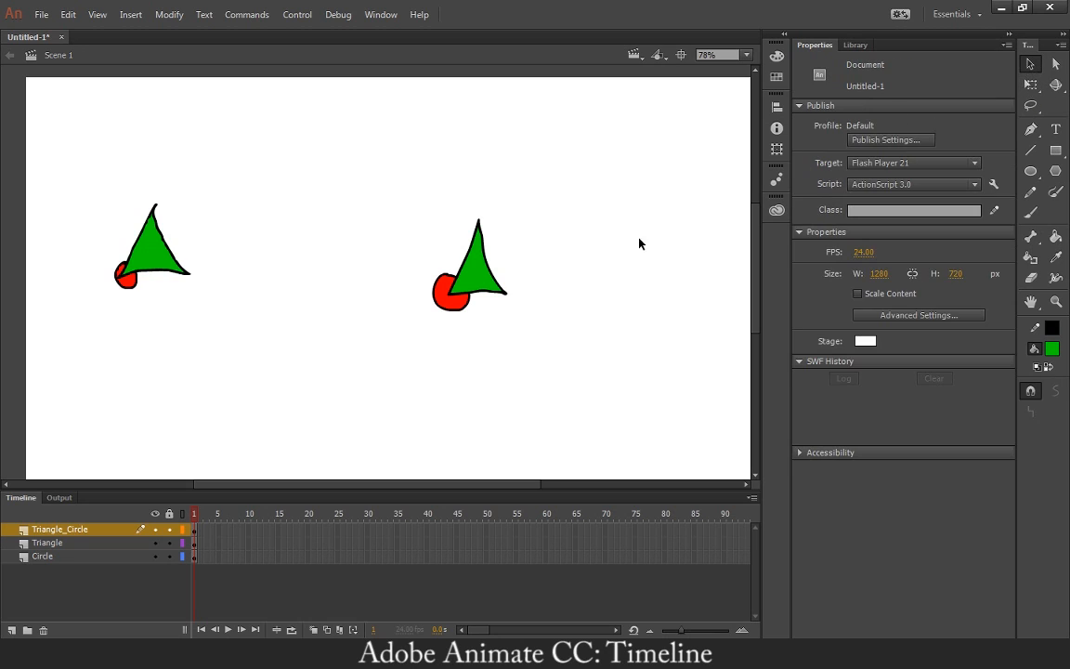
{"action": "left_click", "coordinate": [79, 543]}
{"action": "mouse_move", "coordinate": [137, 241]}
{"action": "left_mouse_down"}
{"action": "mouse_move", "coordinate": [188, 241]}
{"action": "mouse_move", "coordinate": [145, 287]}
{"action": "mouse_move", "coordinate": [131, 328]}
{"action": "mouse_move", "coordinate": [122, 244]}
{"action": "left_mouse_up"}
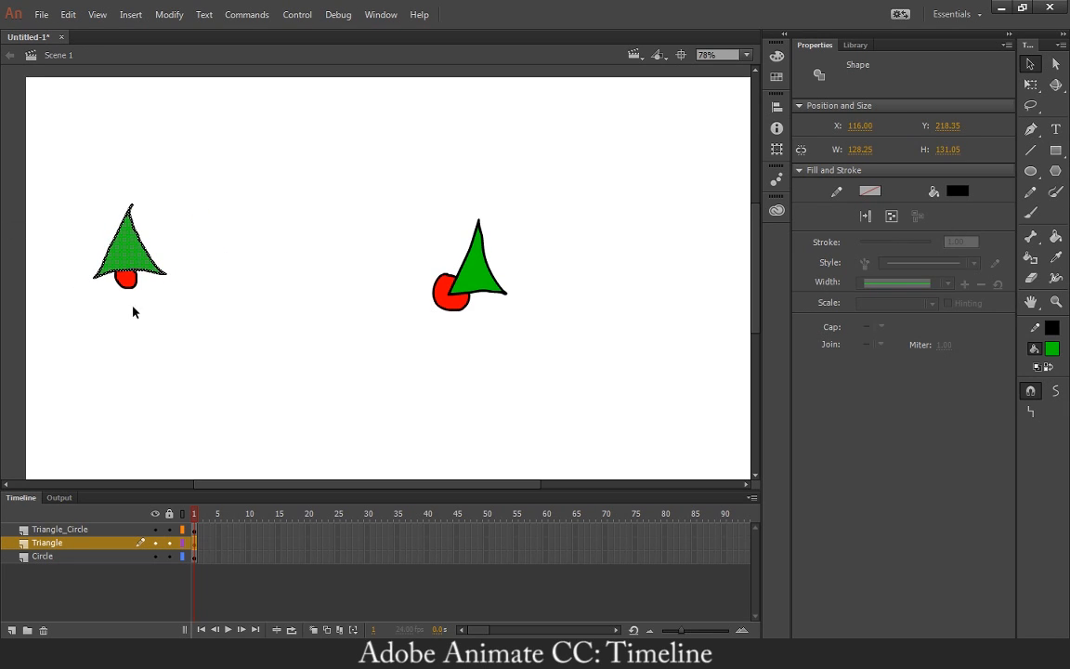
- Move the combined circle-and-triangle artwork on the Triangle_Circle layer slightly left, to about X 670, and leave it deselected
{"action": "left_click", "coordinate": [116, 528]}
{"action": "mouse_move", "coordinate": [475, 281]}
{"action": "left_mouse_down"}
{"action": "mouse_move", "coordinate": [404, 283]}
{"action": "mouse_move", "coordinate": [457, 285]}
{"action": "left_mouse_up"}
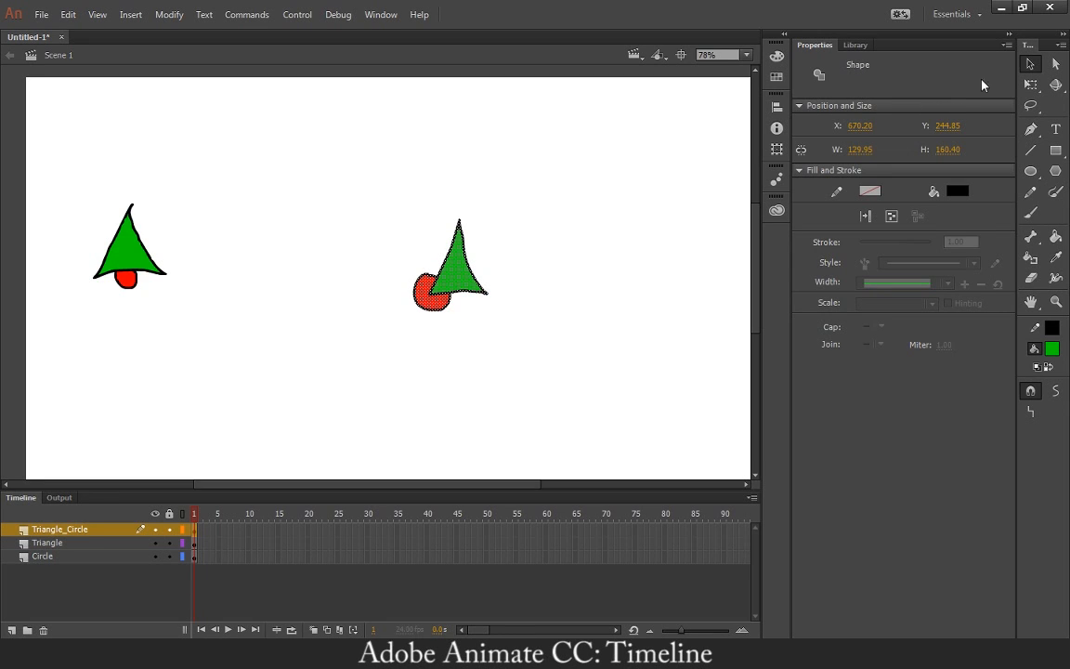
{"action": "left_click", "coordinate": [494, 304]}
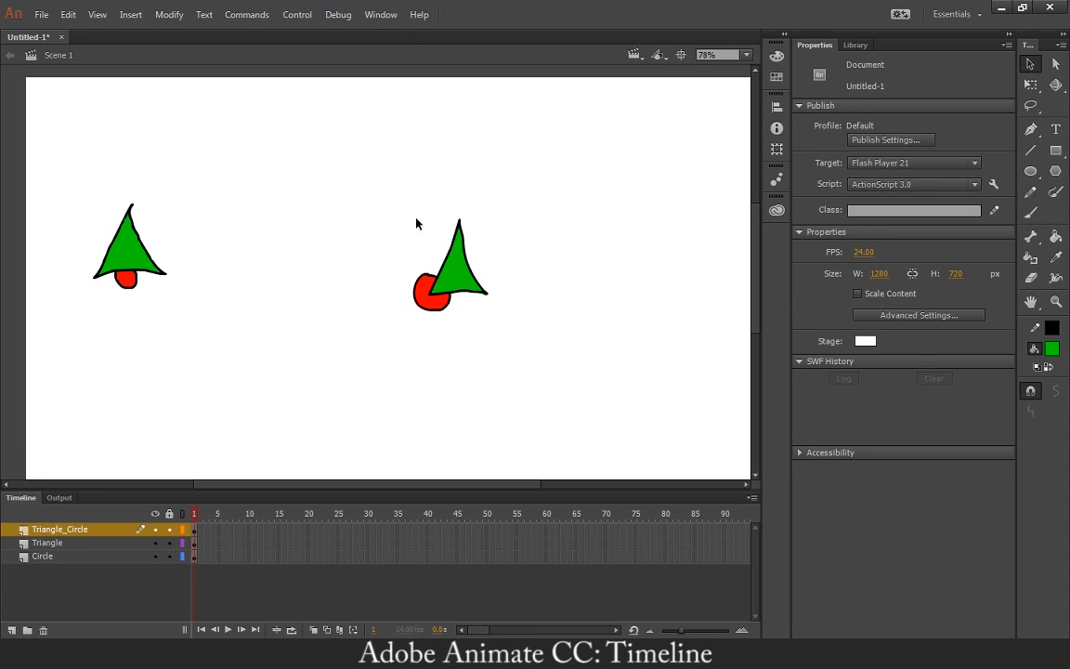
{"action": "left_click_drag", "start_coordinate": [382, 197], "coordinate": [504, 331]}
{"action": "left_click", "coordinate": [504, 331]}
- Lock the Triangle_Circle, Triangle and Circle layers
{"action": "left_click", "coordinate": [169, 529]}
{"action": "left_click", "coordinate": [169, 542]}
{"action": "left_click", "coordinate": [169, 556]}
- Hide and show the Triangle_Circle, Triangle and Circle layers to check which artwork each one holds
{"action": "left_click", "coordinate": [156, 531]}
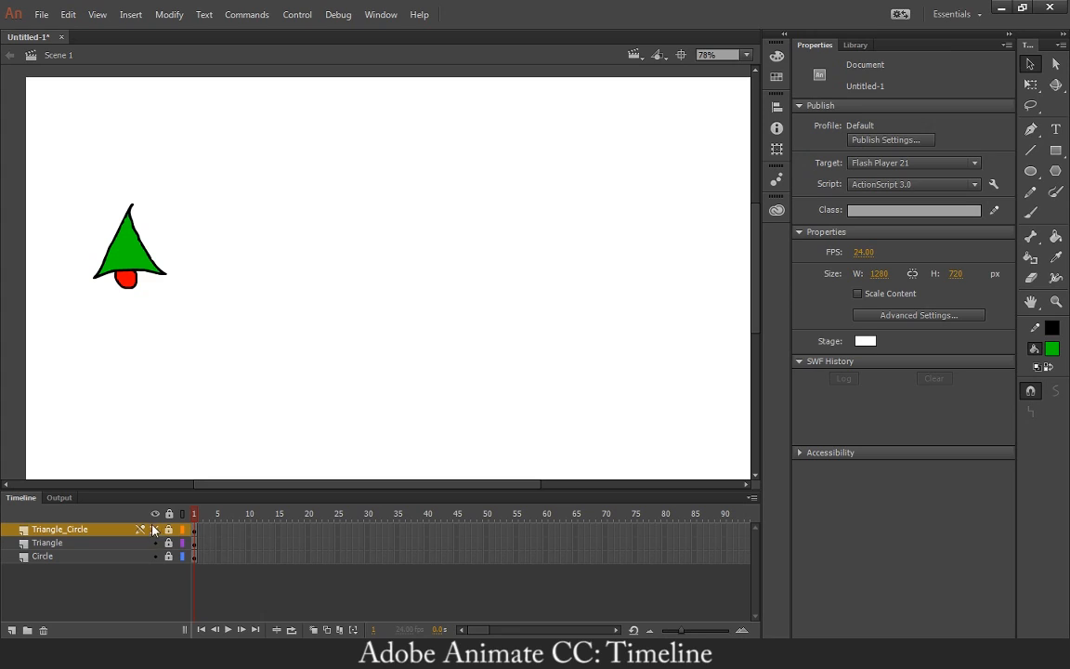
{"action": "left_click", "coordinate": [155, 531]}
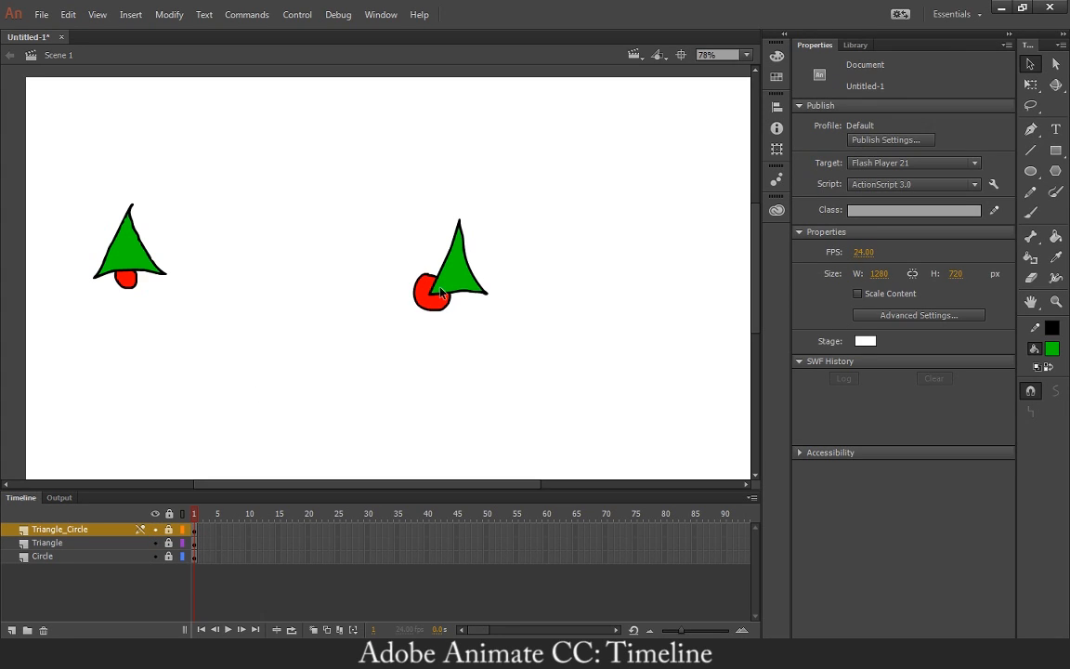
{"action": "left_click", "coordinate": [156, 530]}
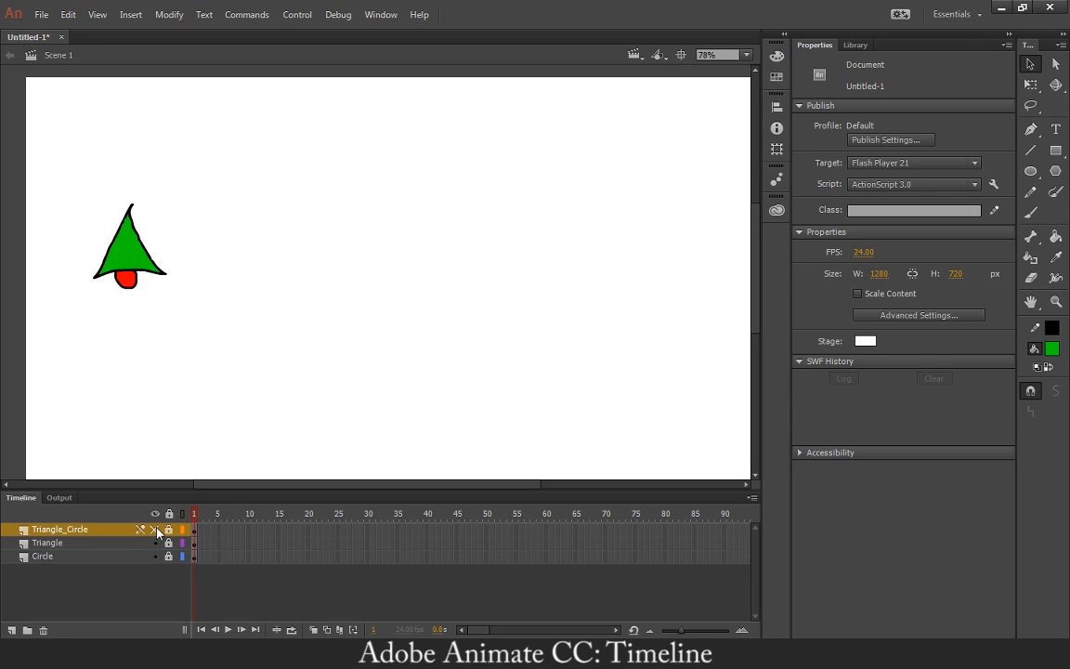
{"action": "left_click", "coordinate": [155, 530]}
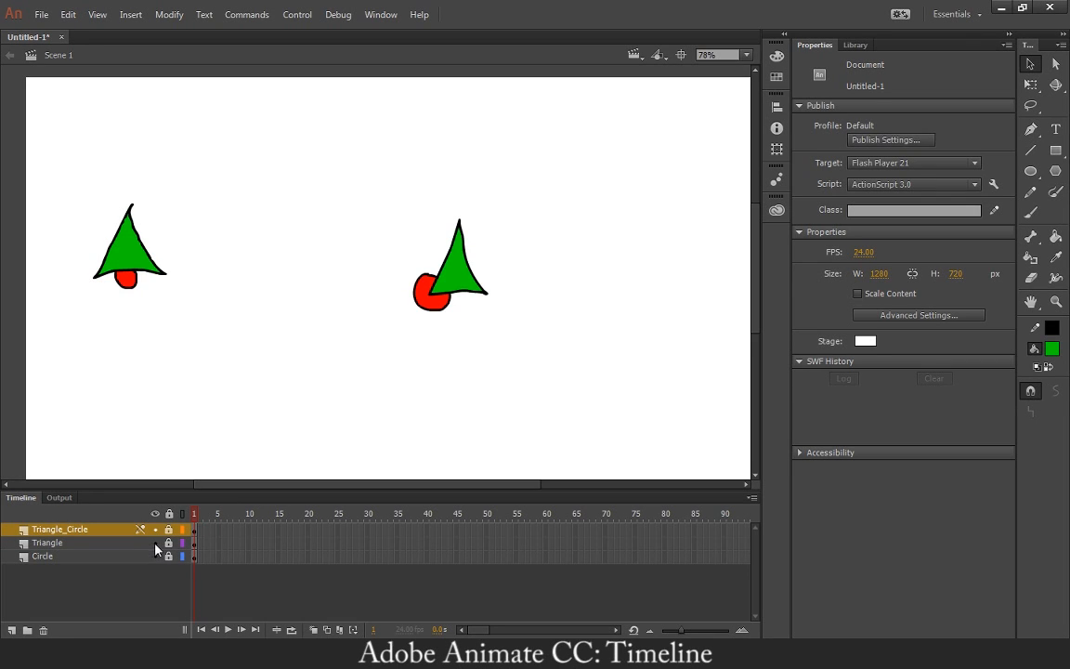
{"action": "left_click", "coordinate": [155, 542]}
{"action": "left_click", "coordinate": [155, 556]}
{"action": "left_click", "coordinate": [155, 555]}
{"action": "left_click", "coordinate": [155, 542]}
- Unlock all layers and move the separate triangle and circle together to the right, closer to the combined drawing
{"action": "left_click", "coordinate": [169, 515]}
{"action": "left_click_drag", "start_coordinate": [67, 183], "coordinate": [199, 317]}
{"action": "left_click_drag", "start_coordinate": [127, 262], "coordinate": [232, 281]}
{"action": "left_click", "coordinate": [176, 225]}
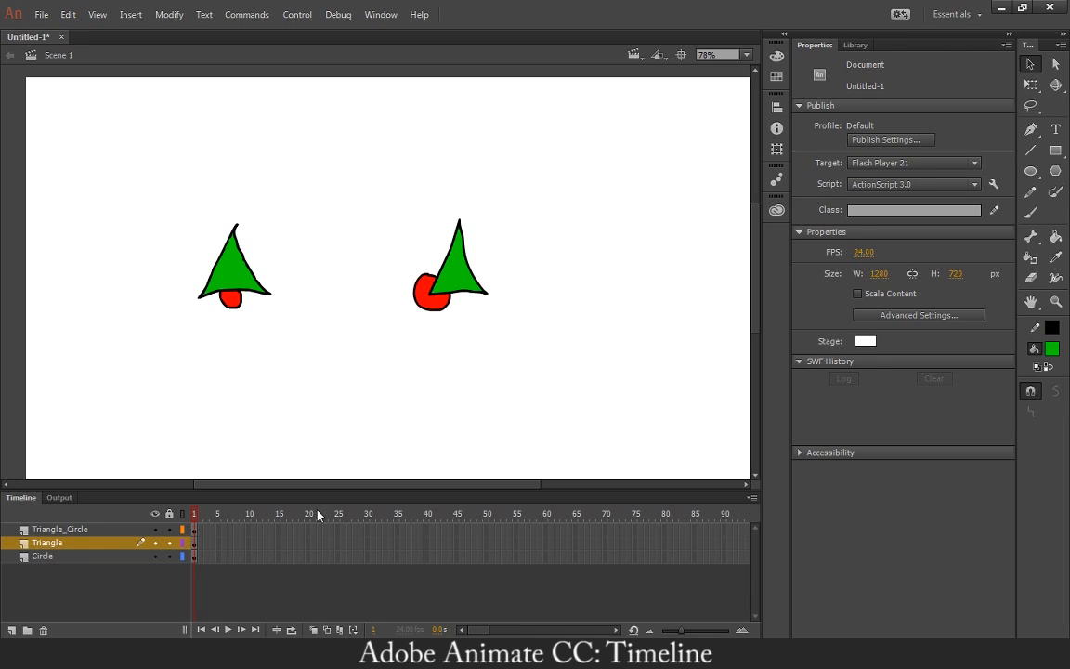
- Select the combined drawing, select the separate-layer drawing for comparison, and clear the selection
{"action": "left_click_drag", "start_coordinate": [371, 203], "coordinate": [537, 370]}
{"action": "left_click_drag", "start_coordinate": [162, 202], "coordinate": [302, 345]}
{"action": "left_click", "coordinate": [312, 334]}
- Add a layer folder above the Triangle layer and name it Triangle_Circle
{"action": "left_click", "coordinate": [29, 631]}
{"action": "double_click", "coordinate": [54, 544]}
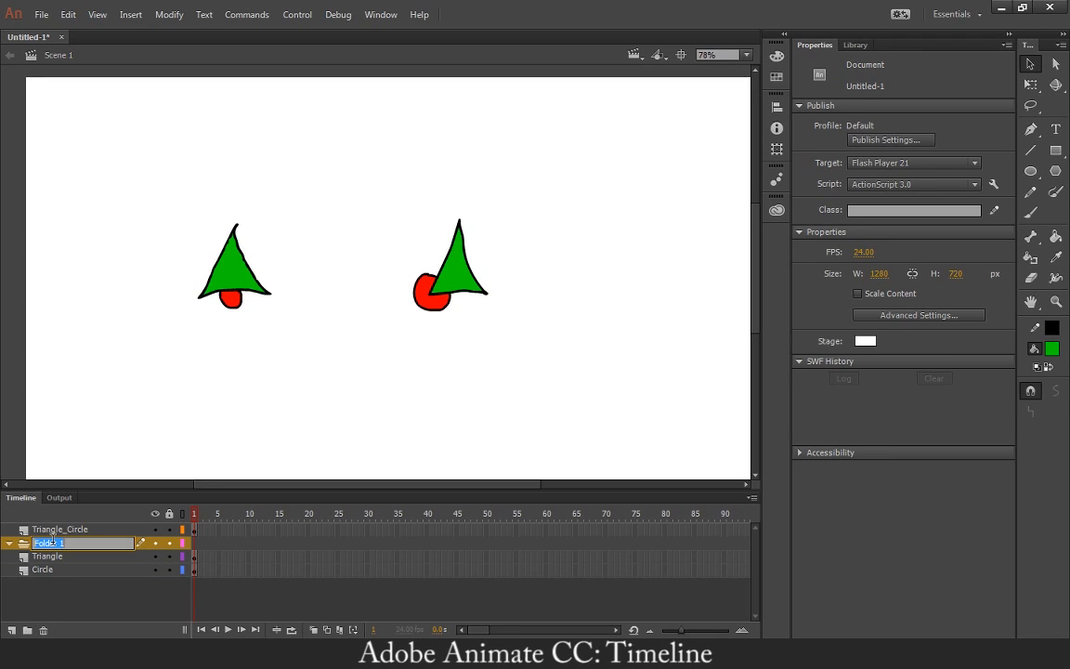
{"action": "type", "text": "Triangle_Circle"}
{"action": "key", "text": "Return"}
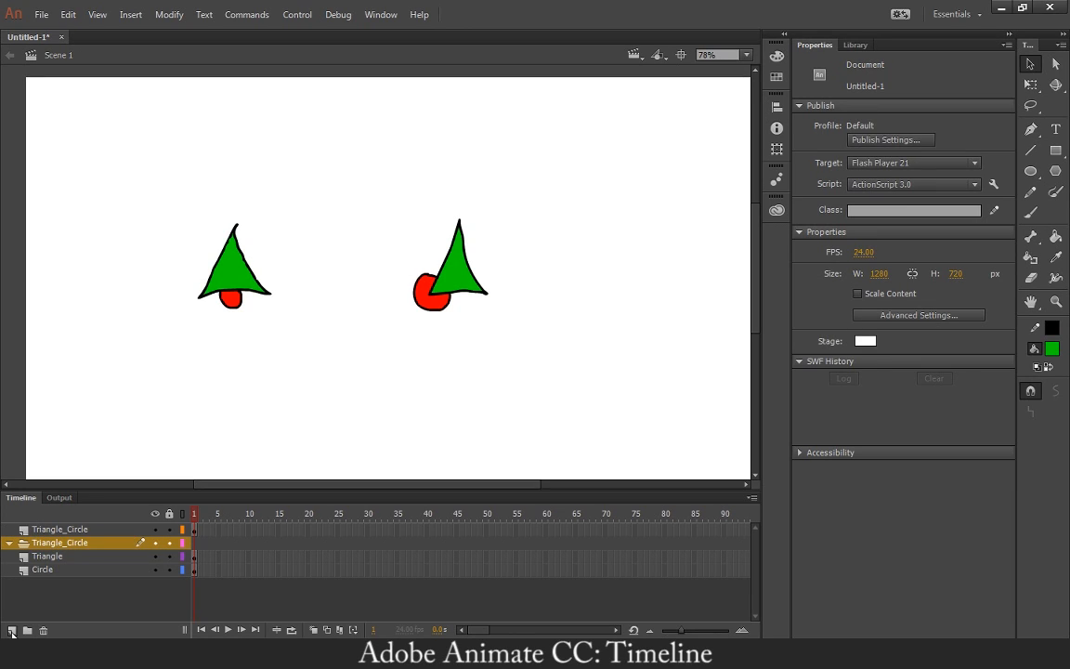
- Move the Triangle and Circle layers together into the Triangle_Circle folder
{"action": "left_click", "coordinate": [41, 555]}
{"action": "left_click", "coordinate": [44, 570], "text": "shift"}
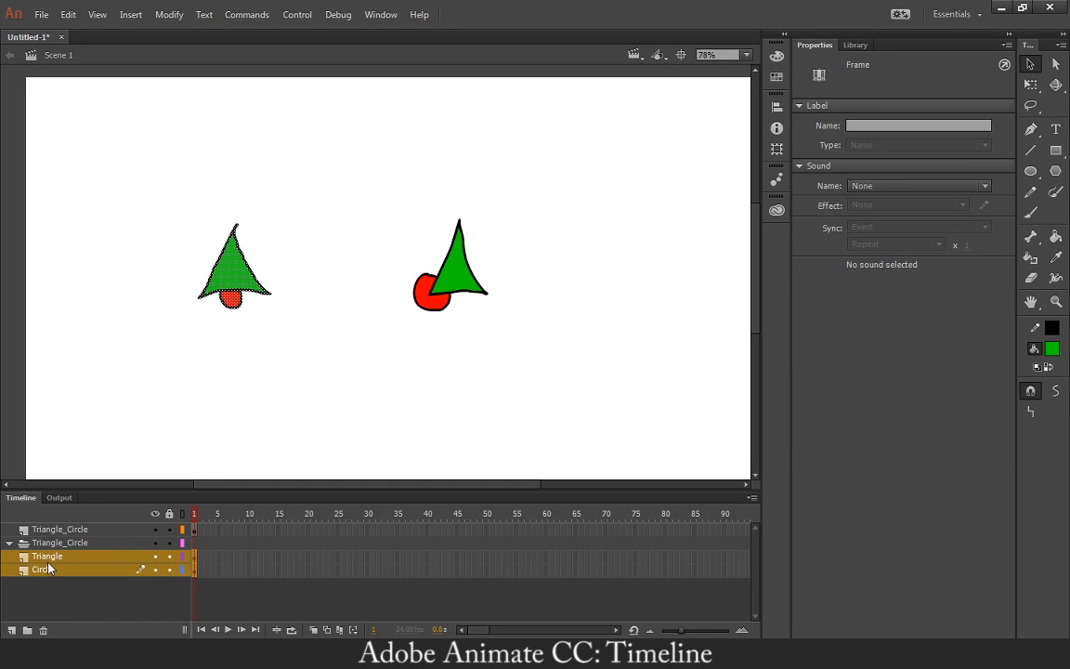
{"action": "left_click_drag", "start_coordinate": [45, 570], "coordinate": [56, 555]}
{"action": "left_click", "coordinate": [70, 592]}
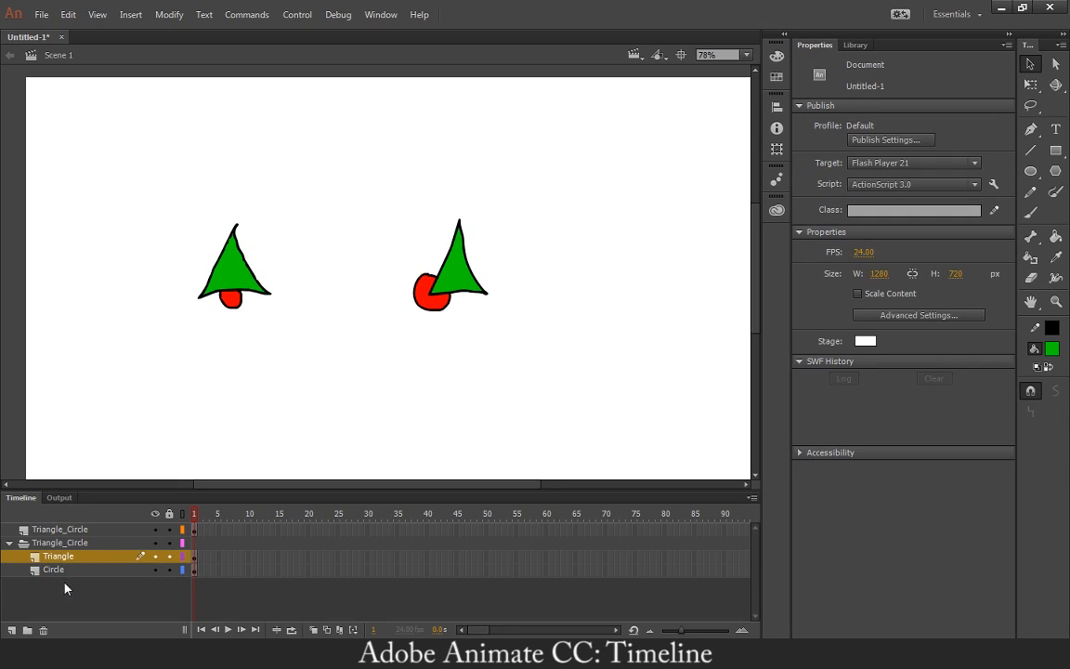
- Select the Triangle_Circle folder, and select the whole combined drawing on the Triangle_Circle layer to compare them
{"action": "left_click", "coordinate": [93, 543]}
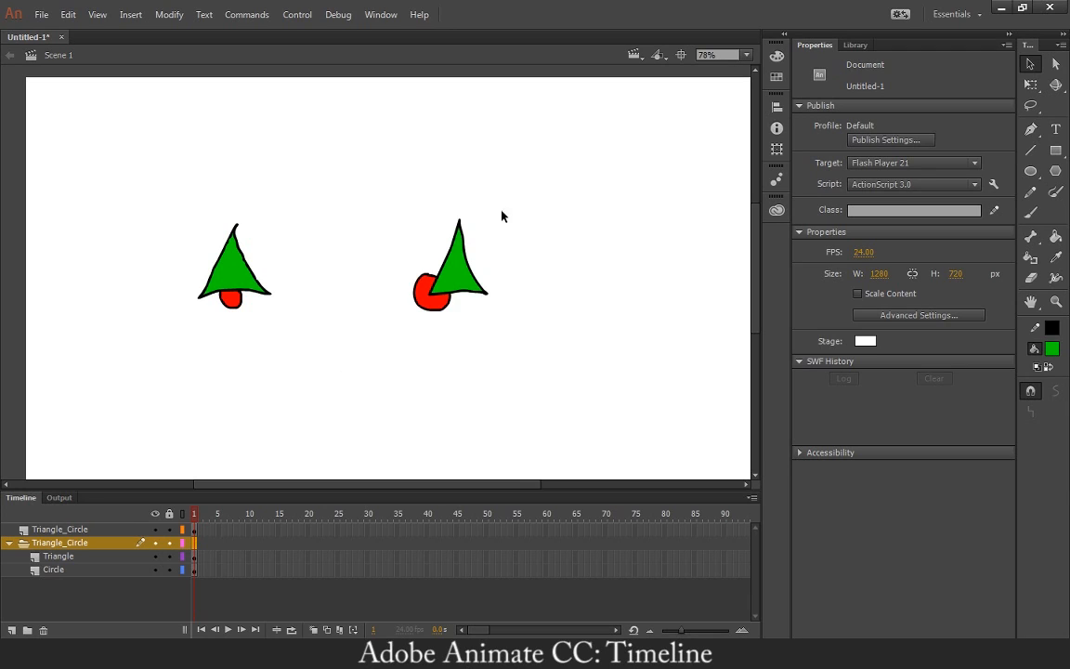
{"action": "mouse_move", "coordinate": [395, 211]}
{"action": "left_mouse_down"}
{"action": "mouse_move", "coordinate": [455, 320]}
{"action": "mouse_move", "coordinate": [535, 401]}
{"action": "left_mouse_up"}
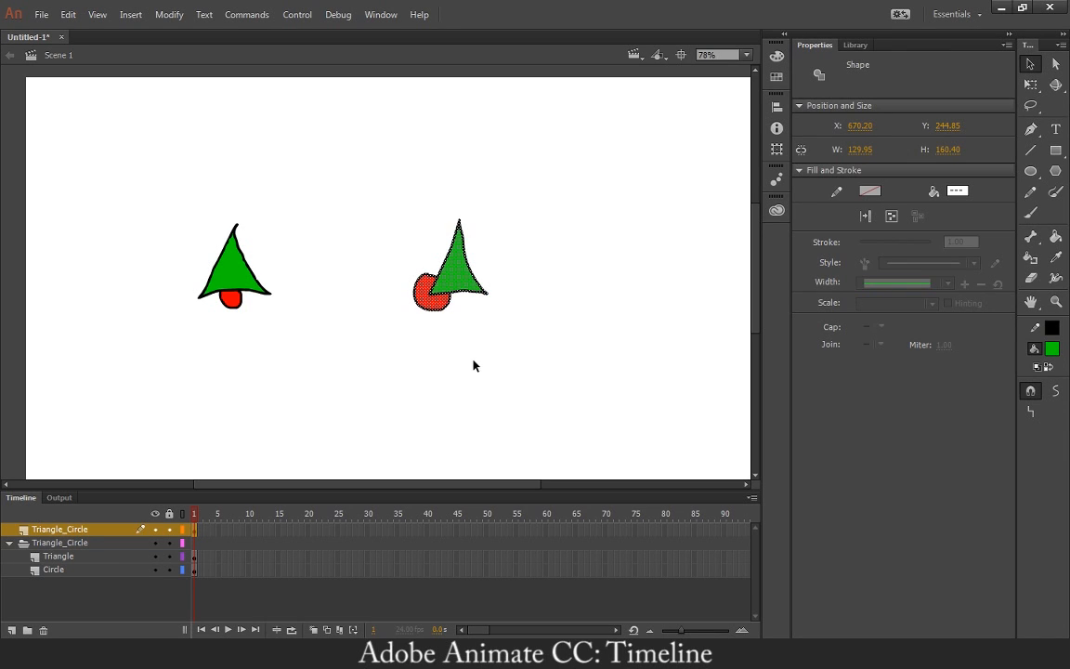
- Clear the selection and move the Circle layer above the Triangle layer within the Triangle_Circle folder
{"action": "left_click", "coordinate": [357, 375]}
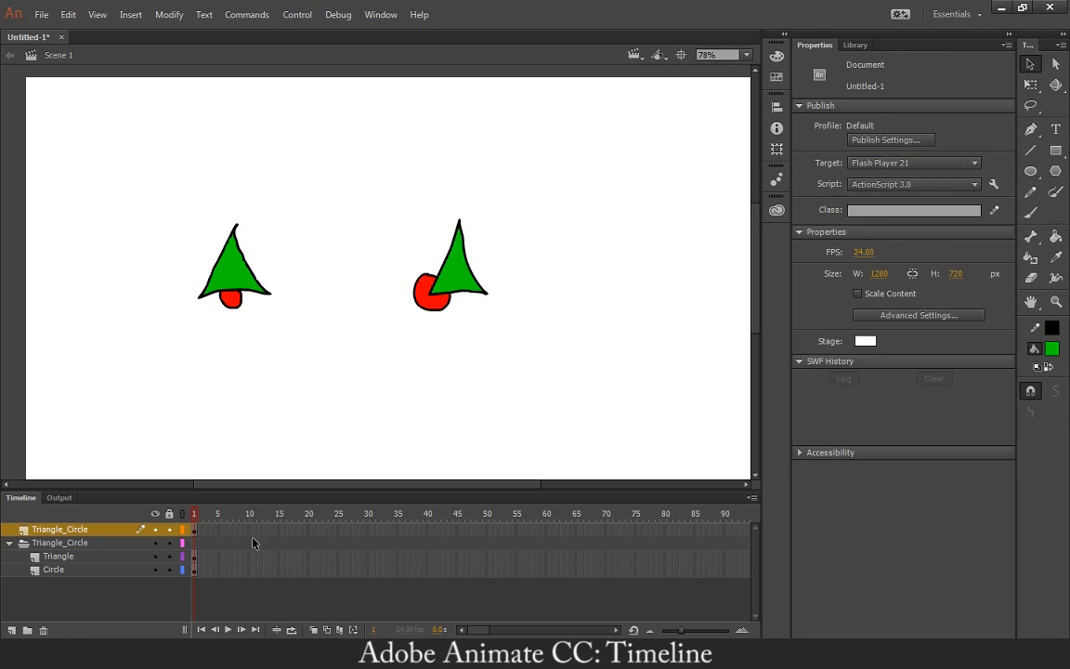
{"action": "left_click", "coordinate": [56, 569]}
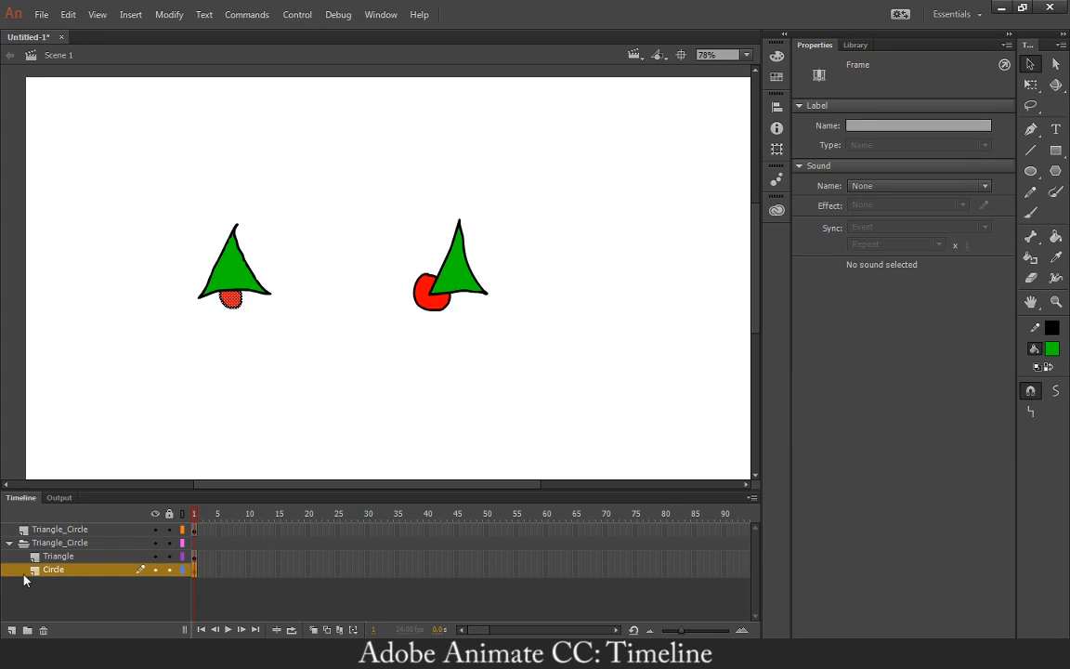
{"action": "left_click_drag", "start_coordinate": [60, 569], "coordinate": [62, 555]}
{"action": "left_click", "coordinate": [287, 346]}
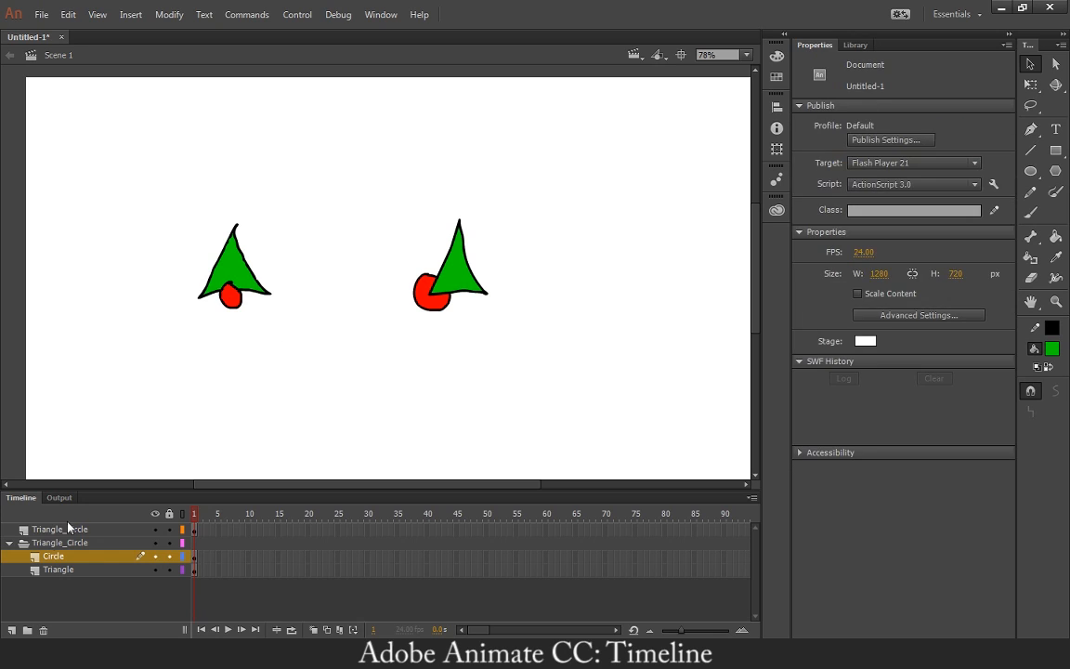
- Move the red circle on the Circle layer up into the middle of the triangle, and on to the triangle's tip
{"action": "left_click", "coordinate": [48, 563]}
{"action": "mouse_move", "coordinate": [237, 299]}
{"action": "left_mouse_down"}
{"action": "mouse_move", "coordinate": [238, 258]}
{"action": "mouse_move", "coordinate": [238, 276]}
{"action": "left_mouse_up"}
{"action": "left_click", "coordinate": [282, 375]}
{"action": "left_click", "coordinate": [137, 555]}
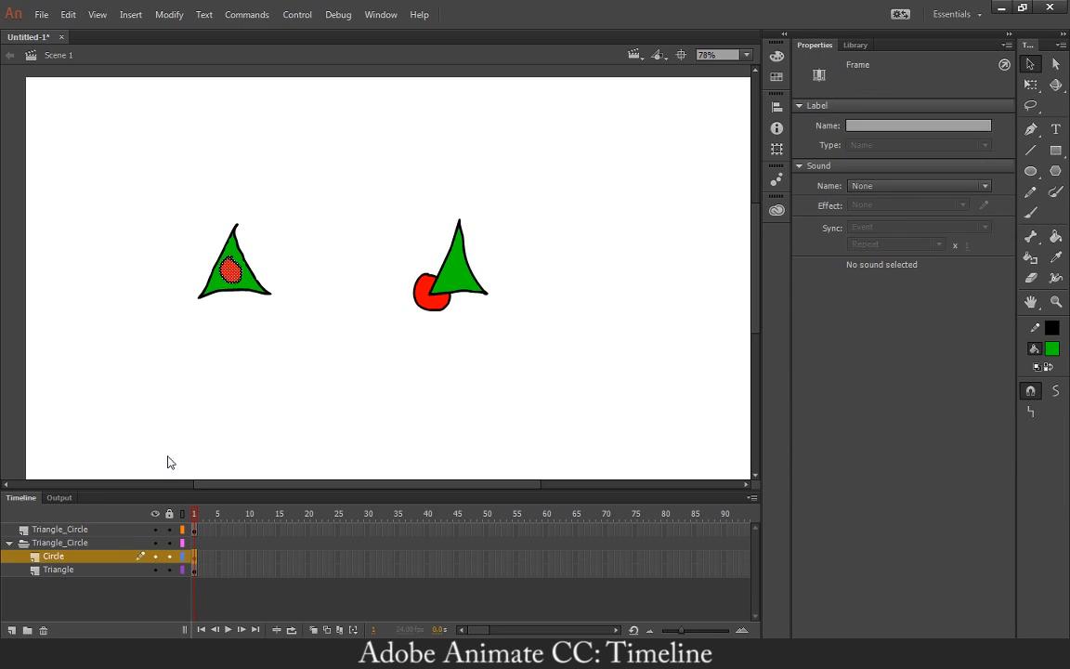
{"action": "left_click_drag", "start_coordinate": [228, 279], "coordinate": [230, 234]}
{"action": "left_click", "coordinate": [246, 190]}
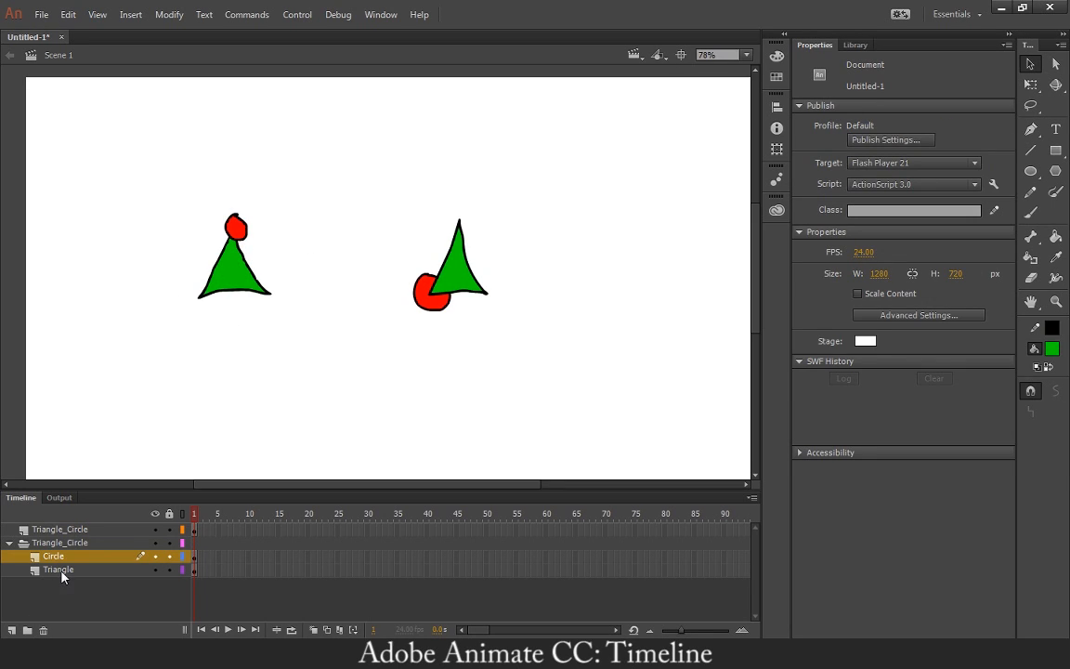
- Move the Triangle layer above the Circle layer and add a new layer above it in the folder
{"action": "left_click_drag", "start_coordinate": [61, 575], "coordinate": [66, 559]}
{"action": "left_click", "coordinate": [301, 384]}
{"action": "left_click", "coordinate": [12, 629]}
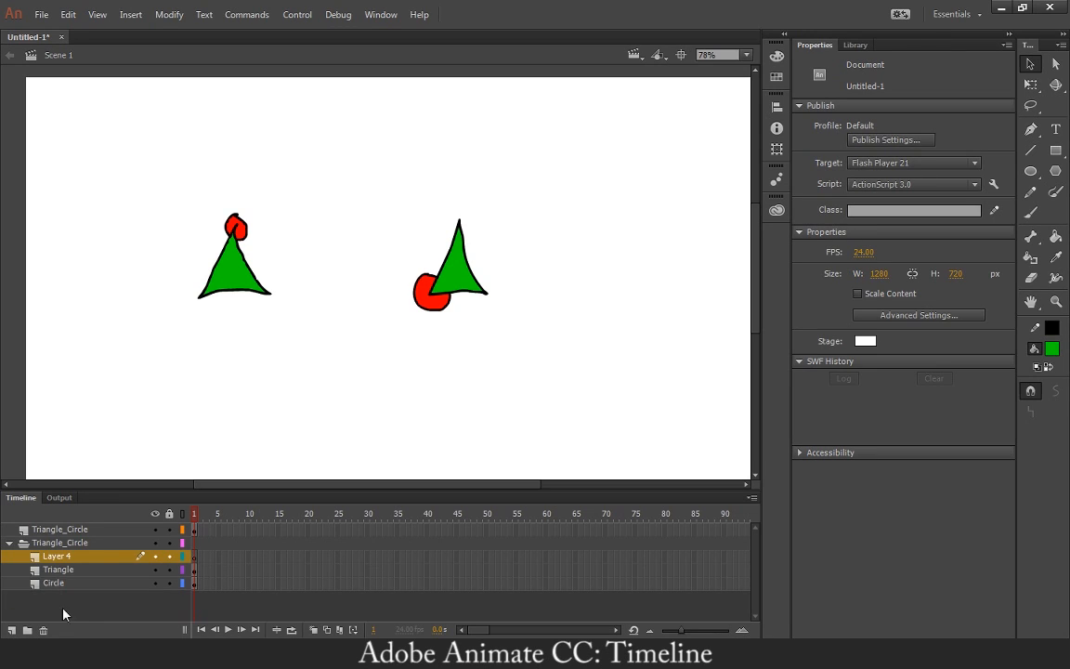
{"action": "left_click", "coordinate": [69, 560]}
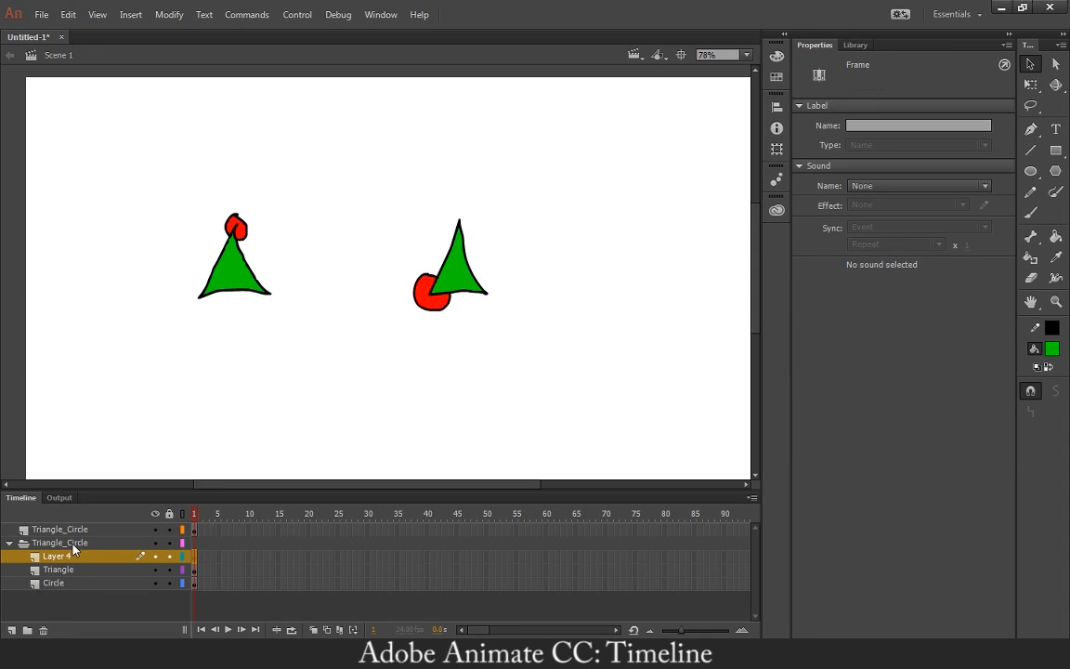
- Delete the triangle artwork on the Triangle layer and undo the deletion
{"action": "left_click", "coordinate": [72, 570]}
{"action": "key", "text": "Delete"}
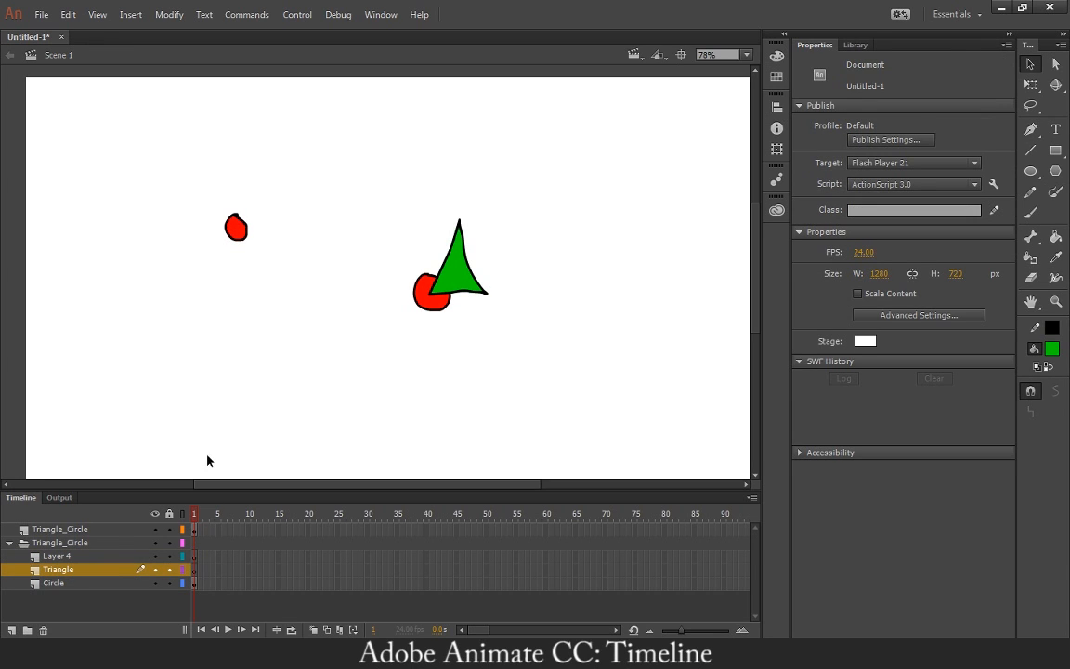
{"action": "key", "text": "ctrl+z"}
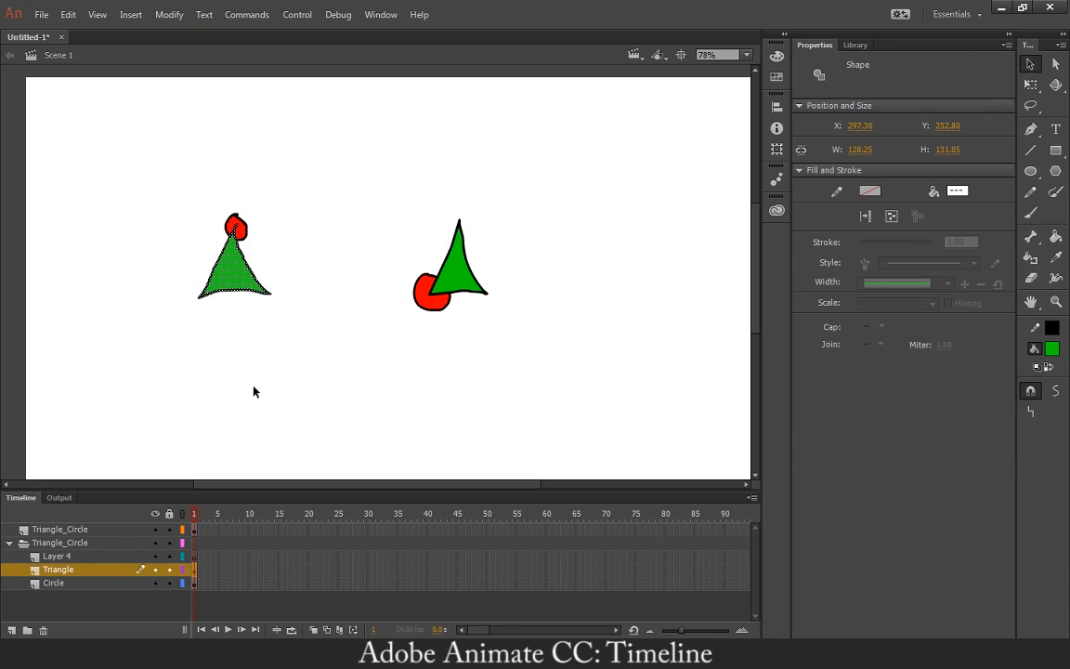
- Delete the empty layer above the Triangle layer
{"action": "left_click", "coordinate": [96, 556]}
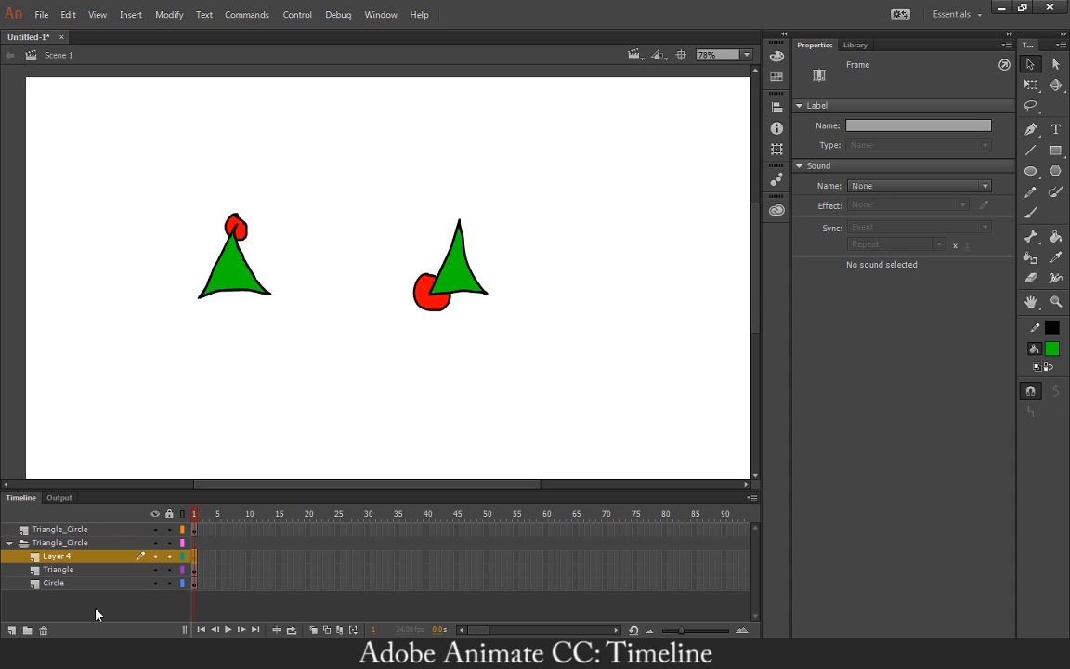
{"action": "left_click", "coordinate": [42, 631]}
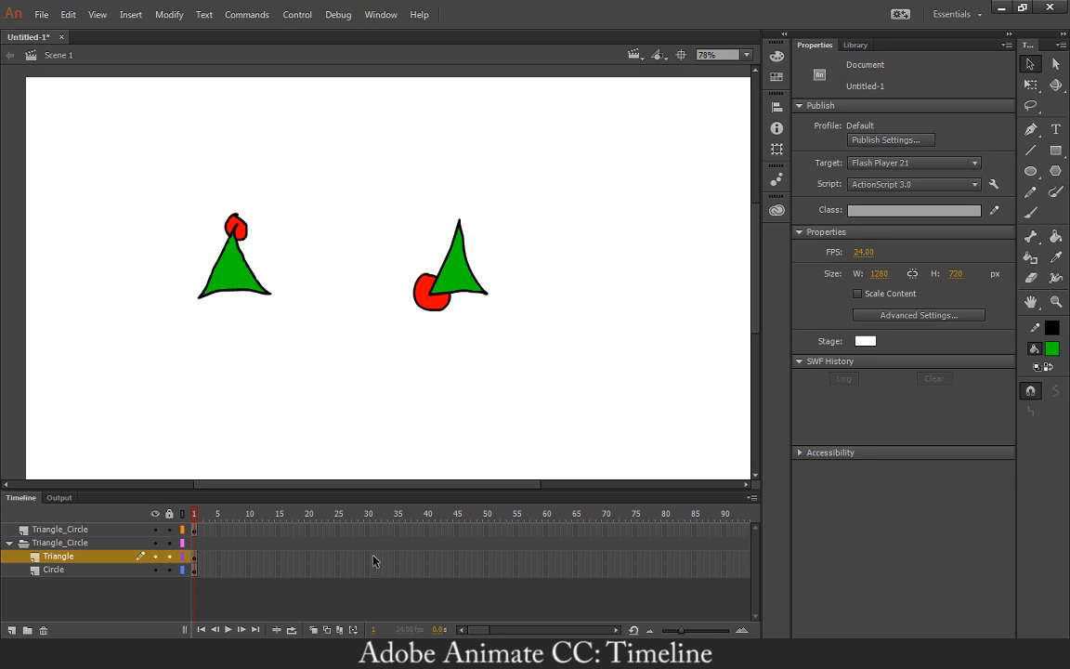
- Insert a frame at frame 10 of the Triangle_Circle layer and scrub the playhead between frames 1 and 10
{"action": "right_click", "coordinate": [248, 530]}
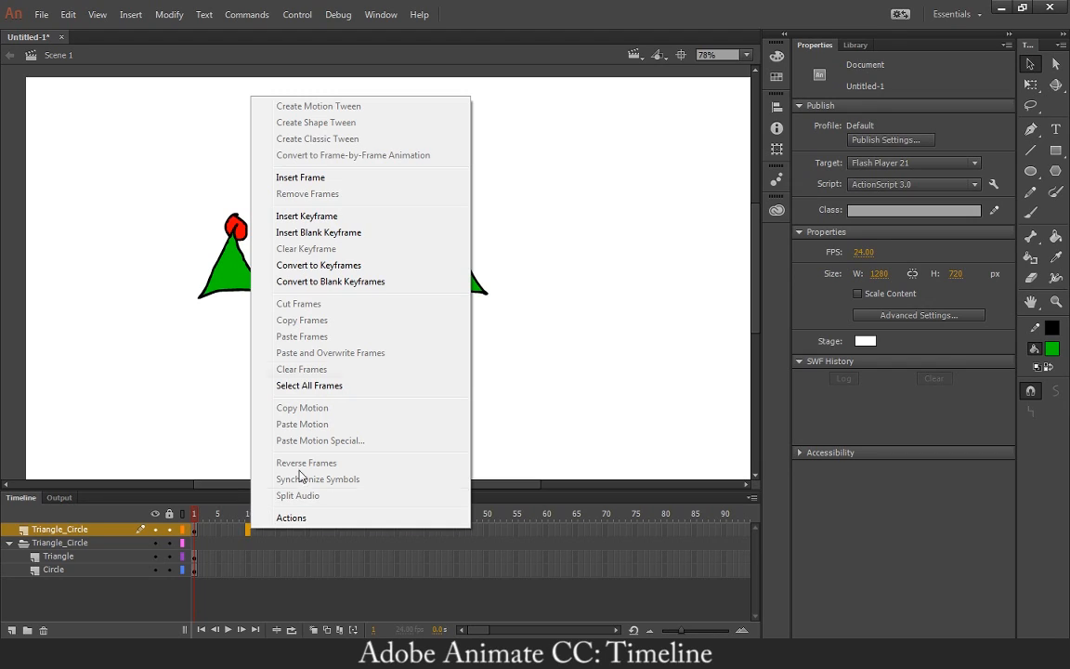
{"action": "left_click", "coordinate": [336, 183]}
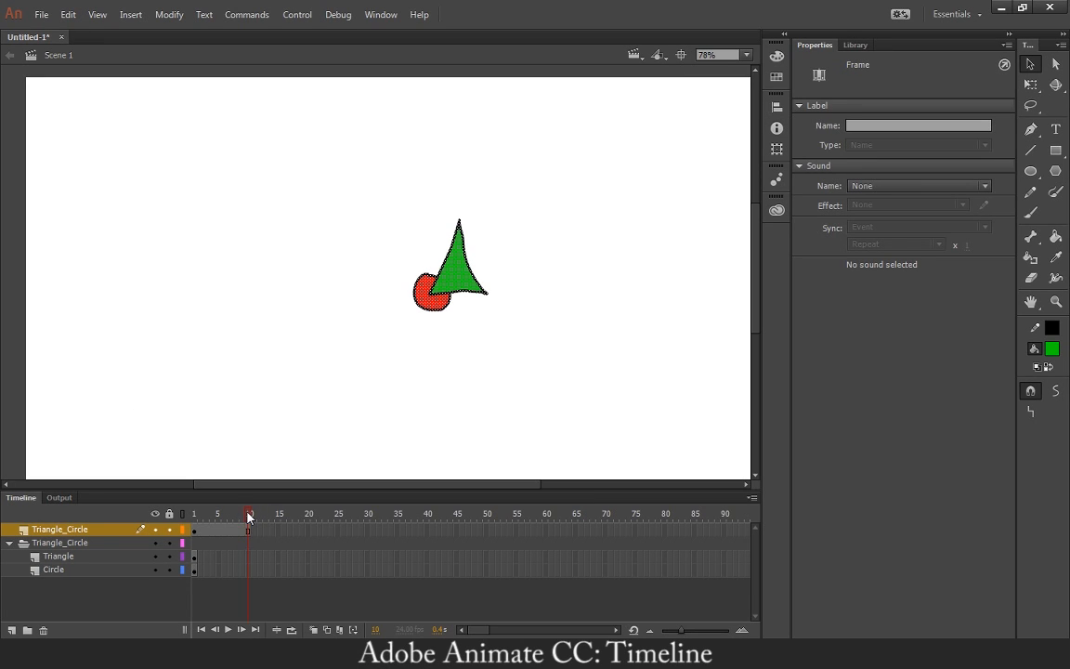
{"action": "left_click_drag", "start_coordinate": [247, 518], "coordinate": [194, 517]}
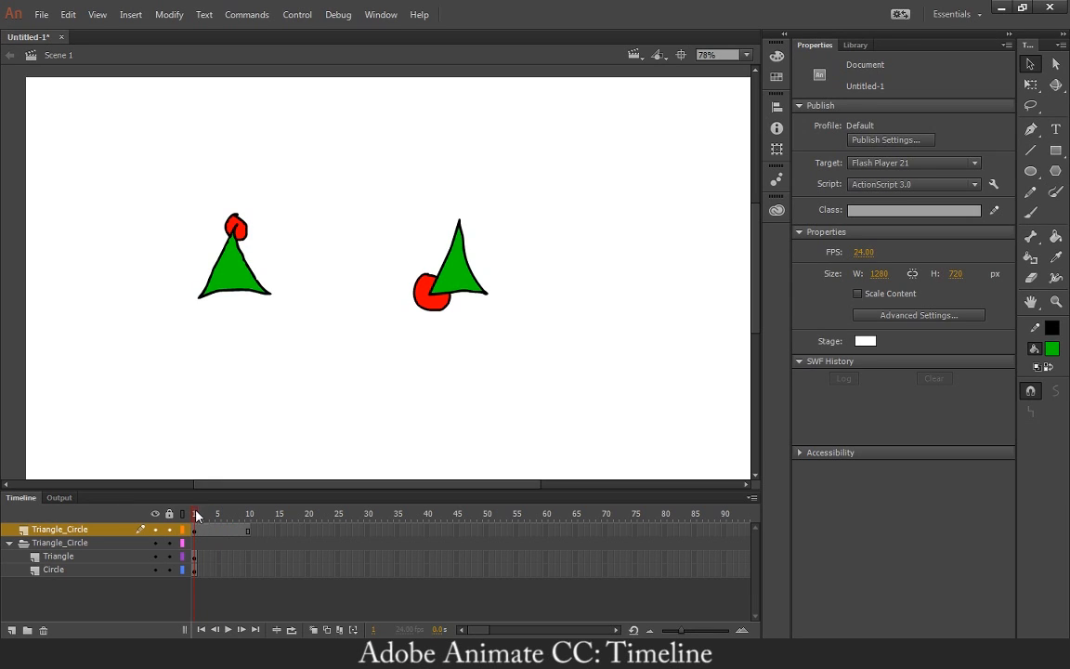
{"action": "mouse_move", "coordinate": [196, 517]}
{"action": "left_mouse_down"}
{"action": "mouse_move", "coordinate": [244, 515]}
{"action": "mouse_move", "coordinate": [193, 523]}
{"action": "left_mouse_up"}
{"action": "left_click_drag", "start_coordinate": [196, 517], "coordinate": [247, 517]}
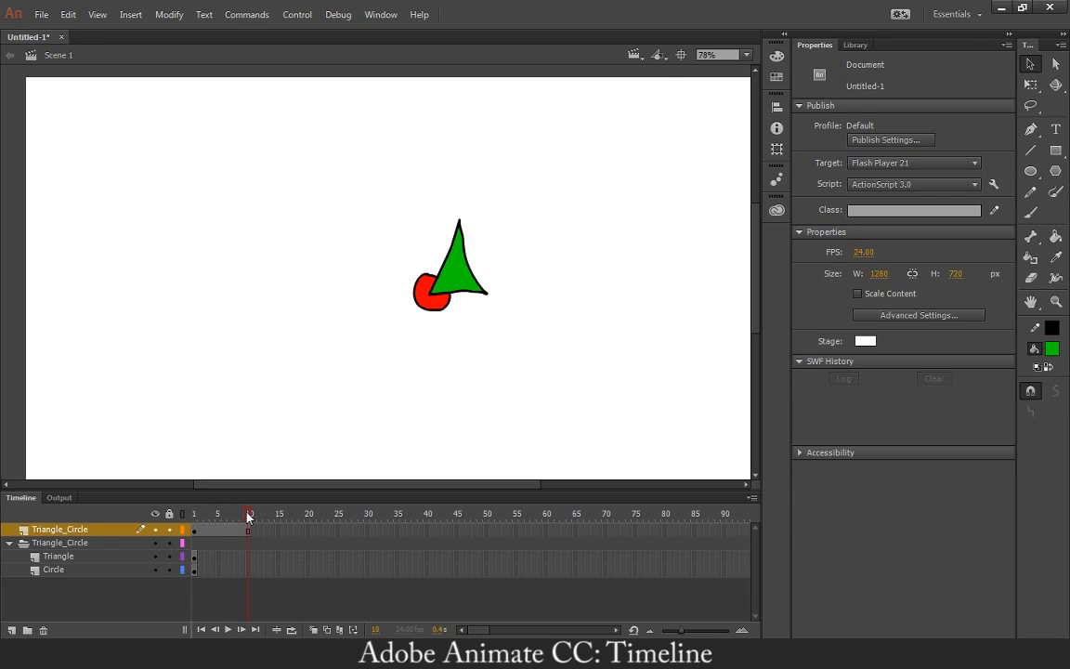
- Select the empty frames 2 to 10 on the Triangle and Circle layers, and scrub the playhead back to frame 1
{"action": "left_click", "coordinate": [198, 557]}
{"action": "left_click_drag", "start_coordinate": [199, 557], "coordinate": [249, 571]}
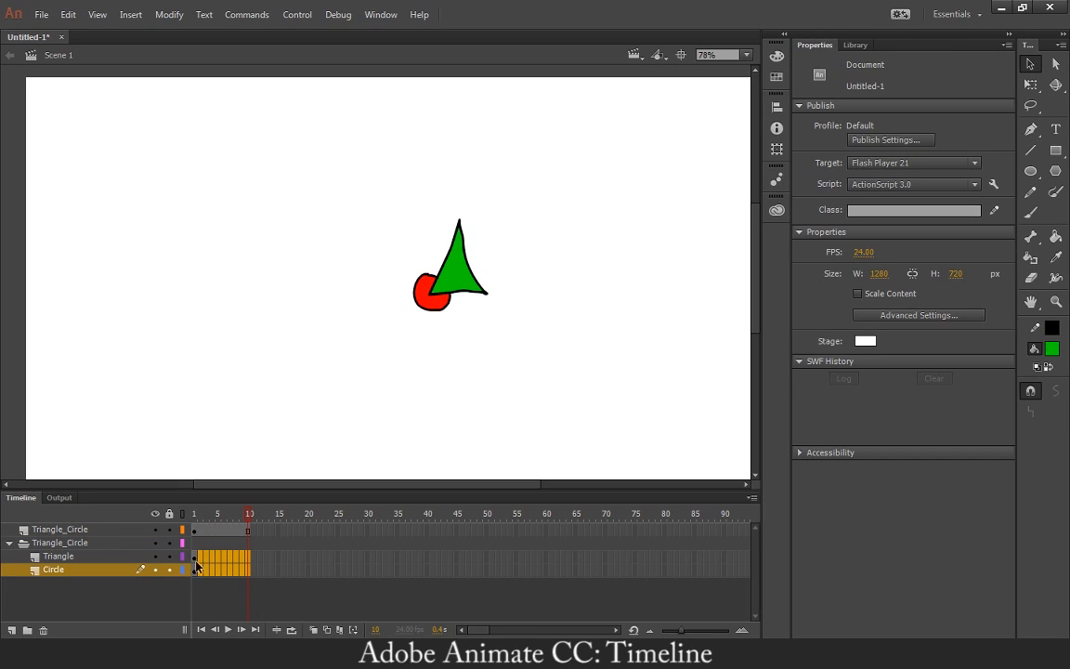
{"action": "left_click", "coordinate": [246, 514]}
{"action": "left_click_drag", "start_coordinate": [241, 518], "coordinate": [185, 516]}
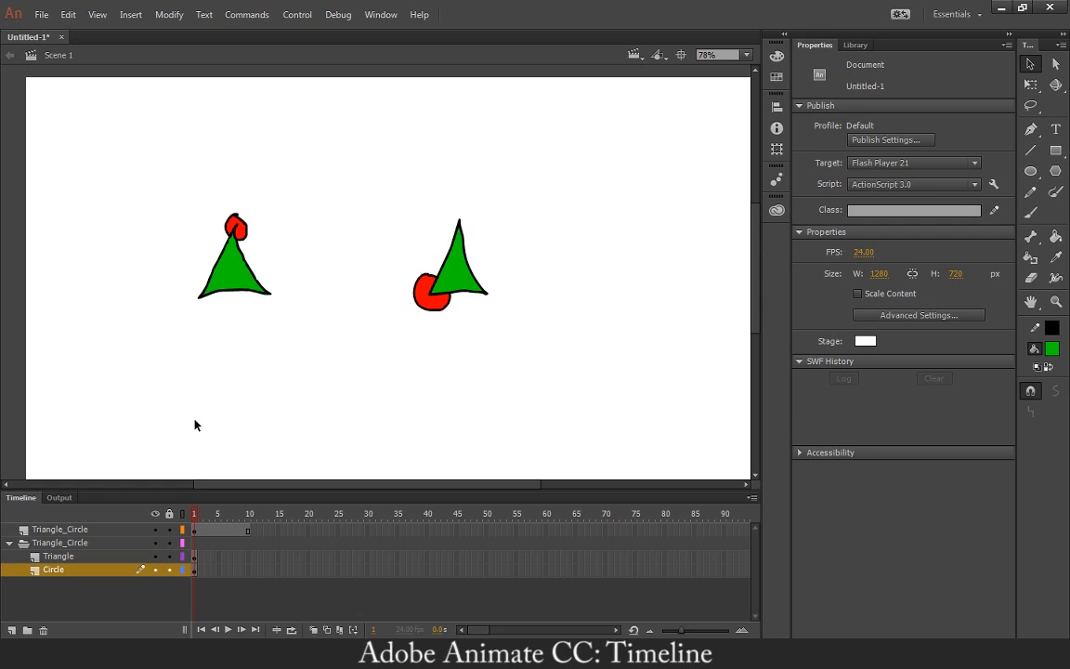
- Insert a blank keyframe at frame 10 of the Triangle layer
{"action": "left_click", "coordinate": [248, 555]}
{"action": "right_click", "coordinate": [248, 557]}
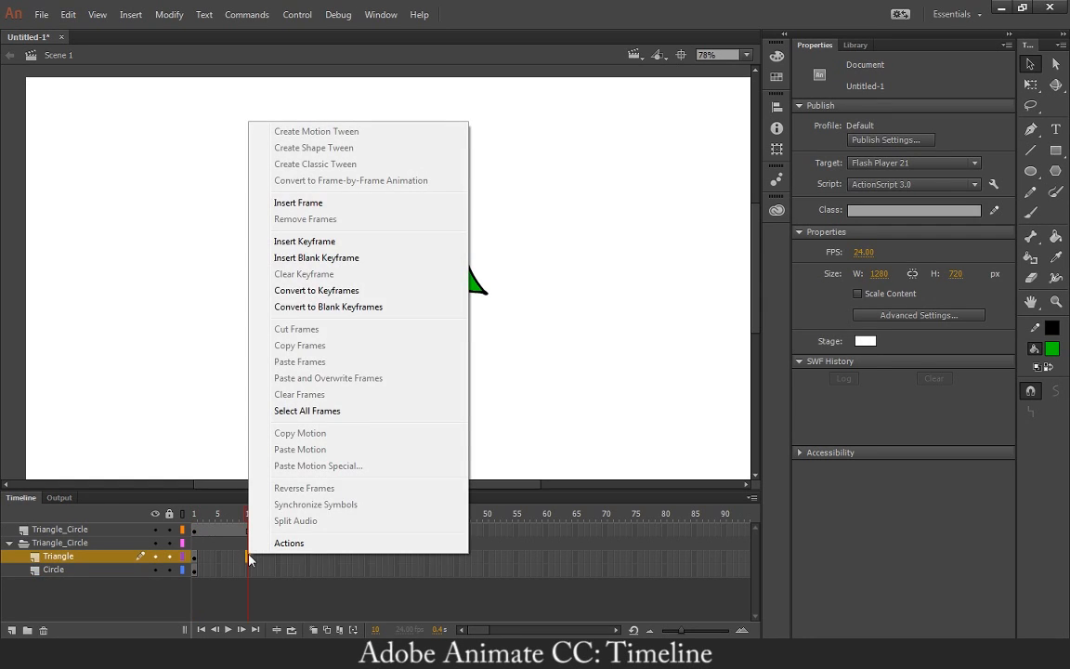
{"action": "left_click", "coordinate": [316, 258]}
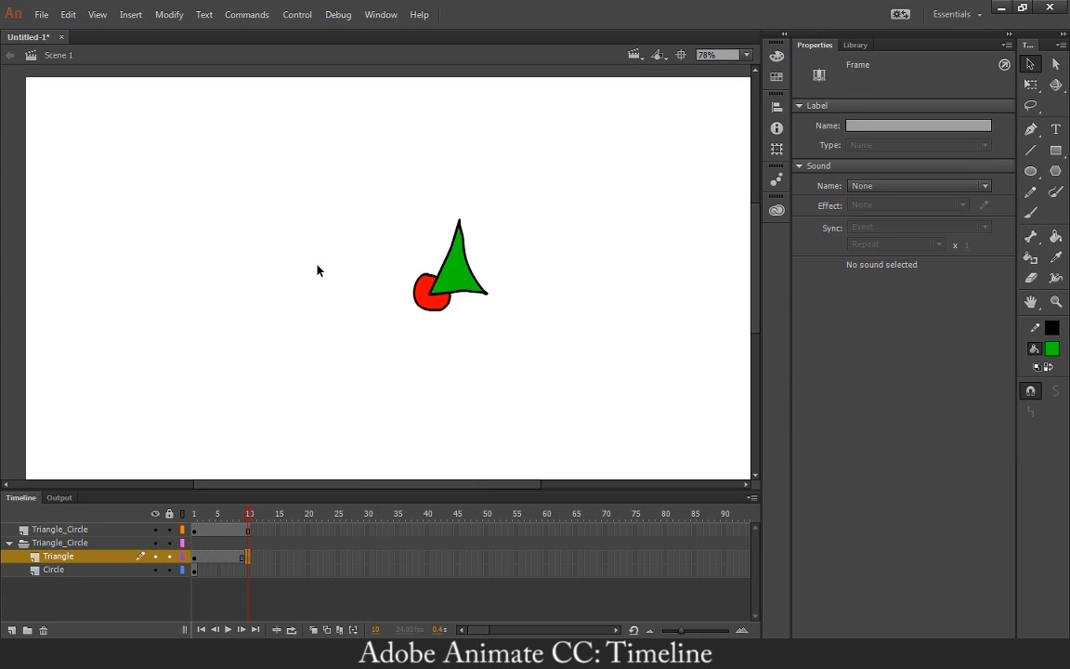
- Compare frames 10 and 9 with the playhead, and select the Triangle layer's filled frames and its blank keyframe
{"action": "left_click", "coordinate": [248, 513]}
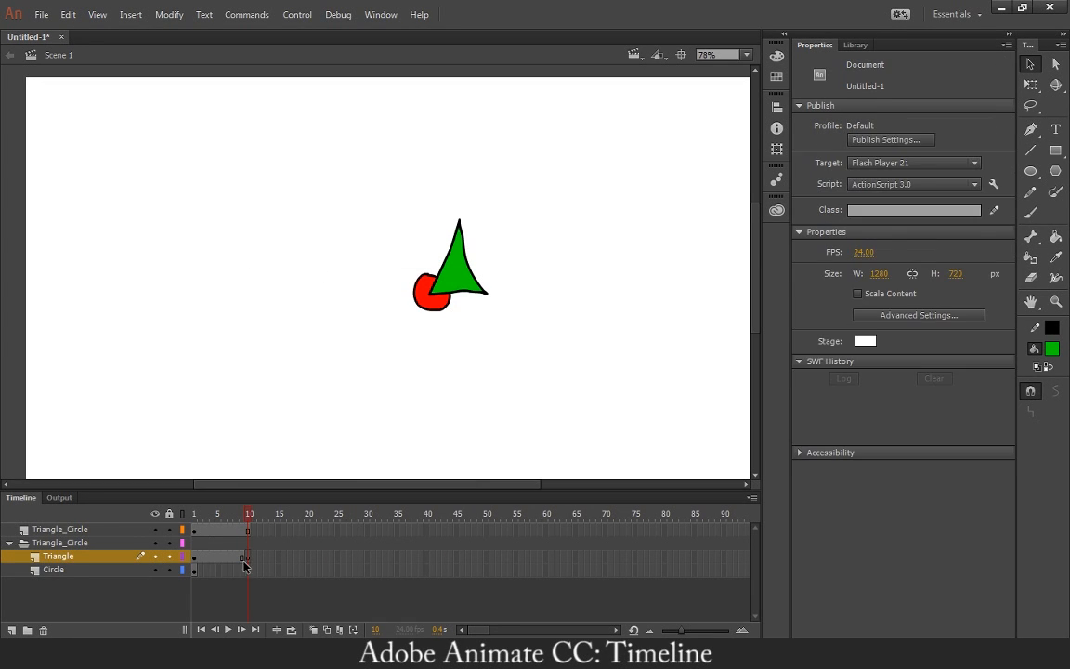
{"action": "left_click_drag", "start_coordinate": [249, 514], "coordinate": [244, 513]}
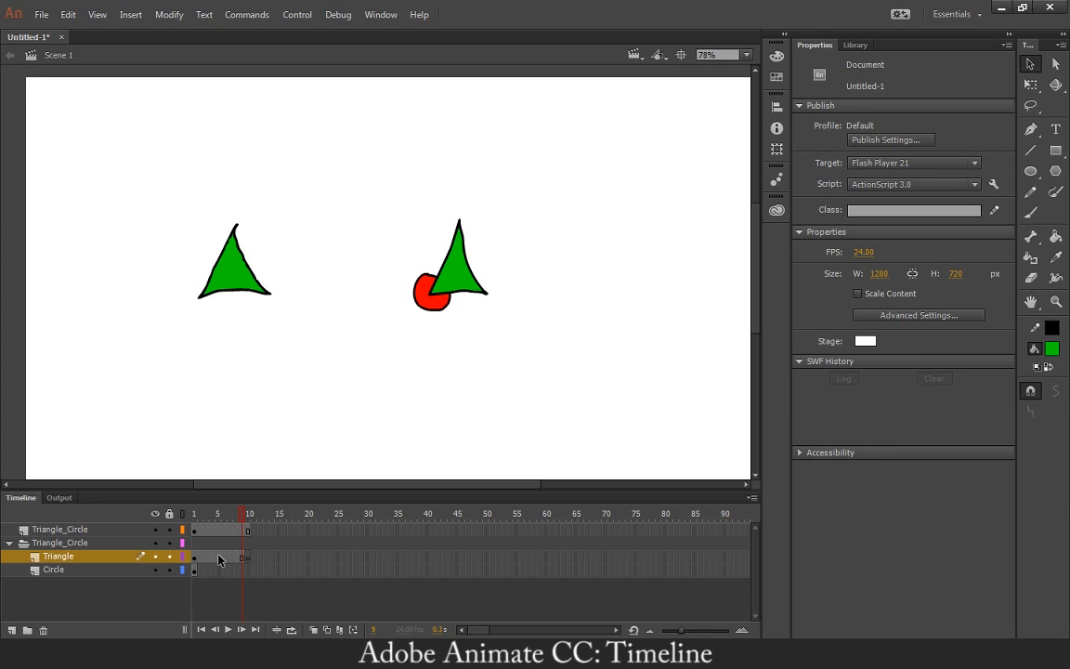
{"action": "left_click", "coordinate": [218, 558]}
{"action": "left_click_drag", "start_coordinate": [230, 558], "coordinate": [194, 558]}
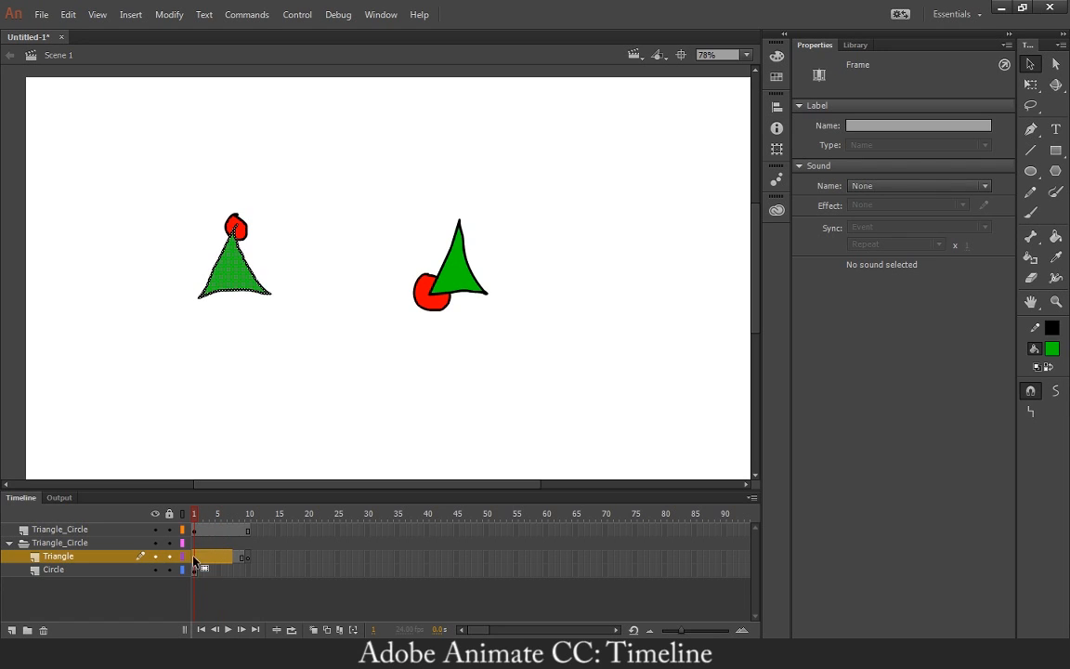
{"action": "left_click", "coordinate": [248, 558]}
- Insert a keyframe at frame 10 of the Circle layer
{"action": "left_click", "coordinate": [247, 569]}
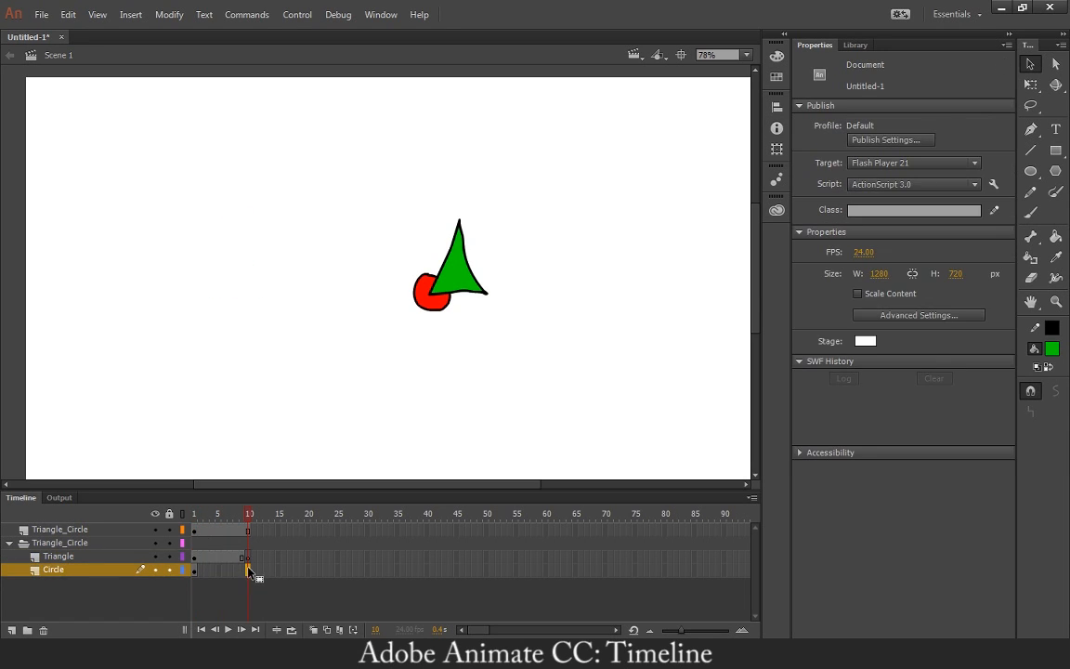
{"action": "right_click", "coordinate": [249, 570]}
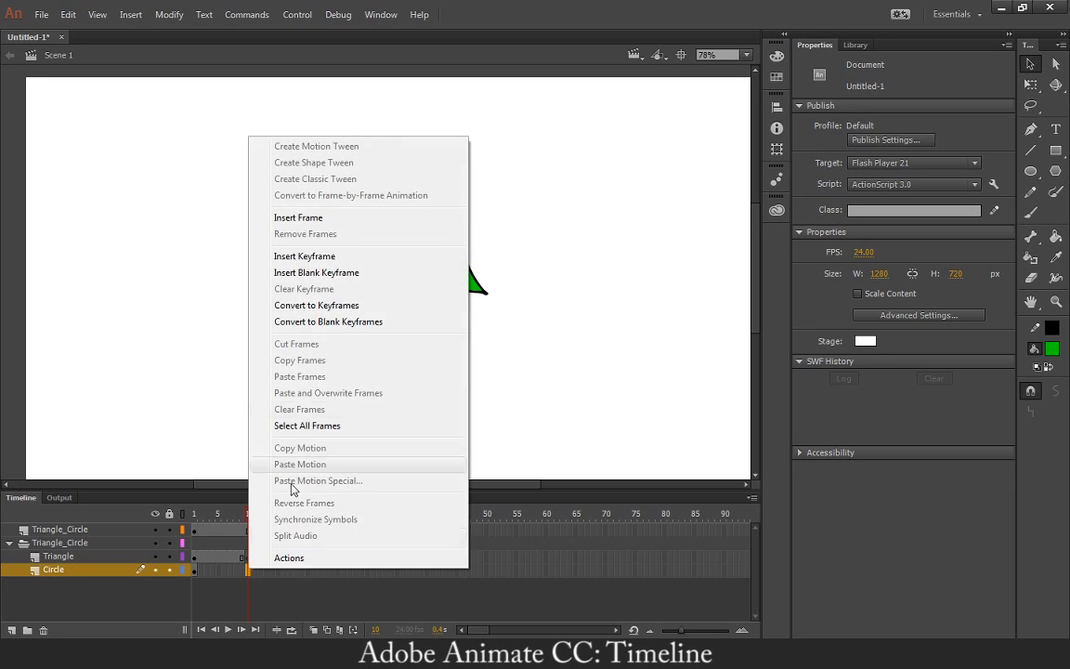
{"action": "left_click", "coordinate": [324, 255]}
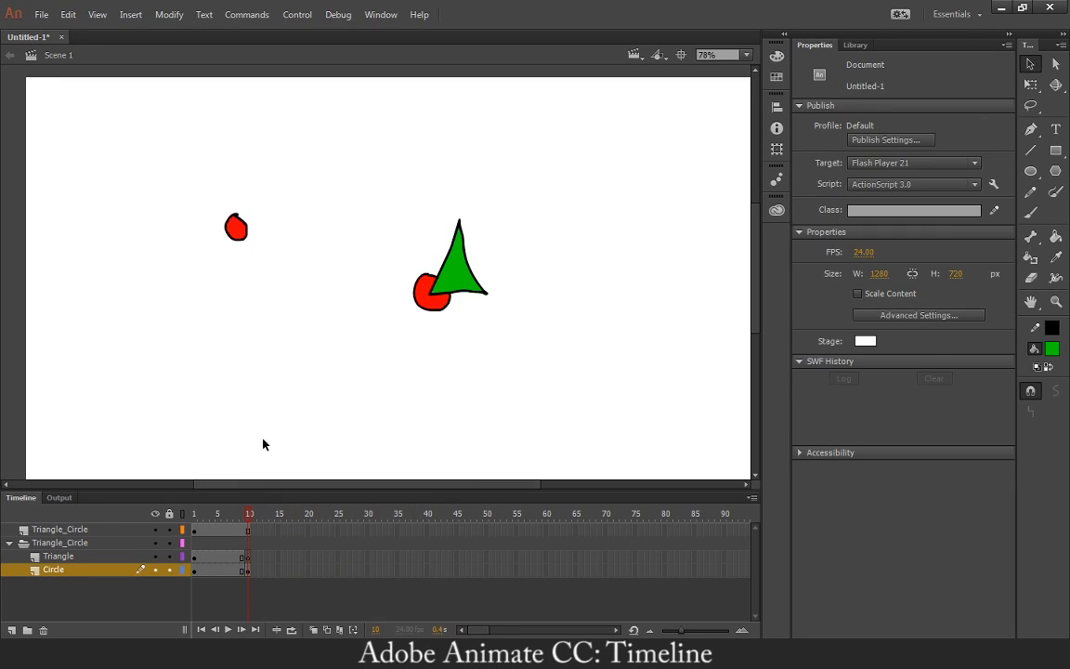
- Compare the Circle layer's keyframe at frame 10 with its frame 4 and with the Triangle layer's blank keyframe
{"action": "left_click", "coordinate": [249, 570]}
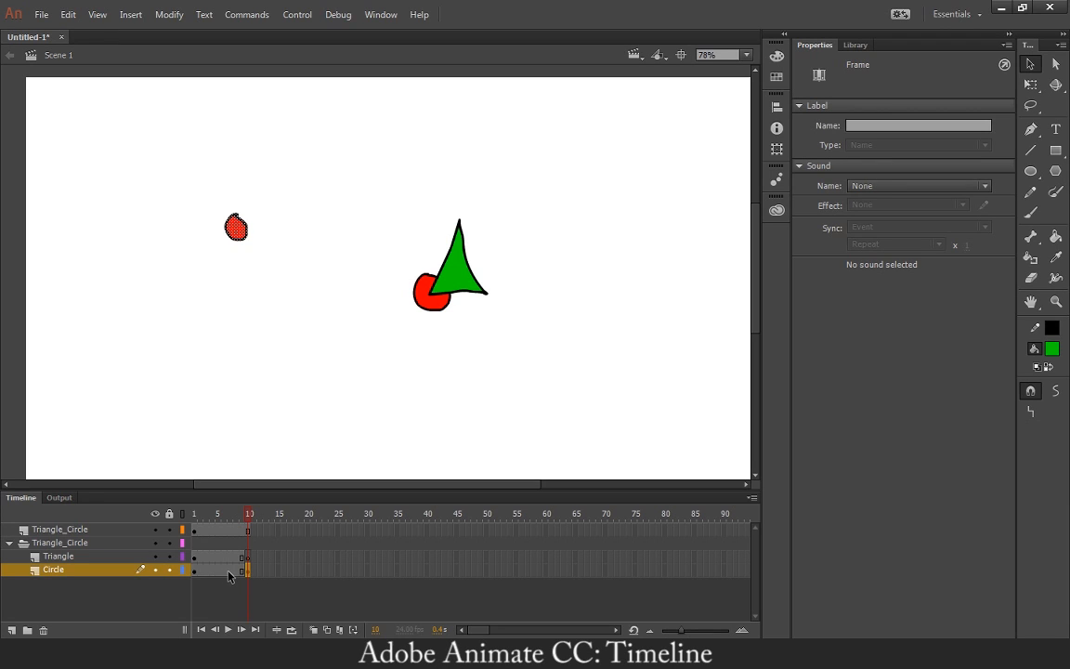
{"action": "left_click", "coordinate": [211, 570]}
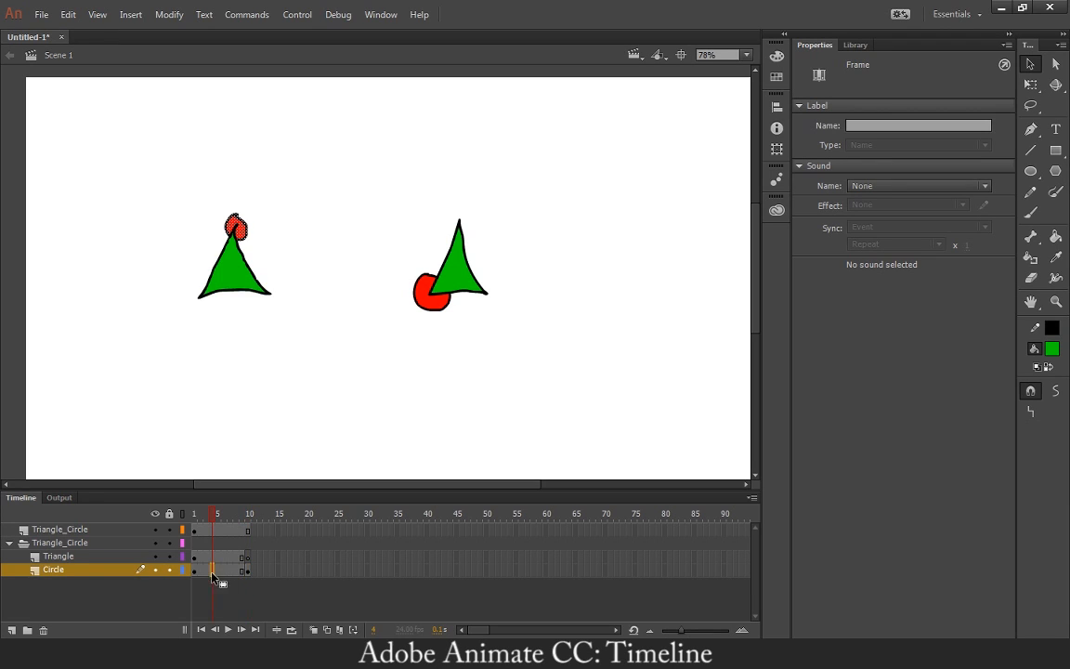
{"action": "left_click", "coordinate": [249, 558]}
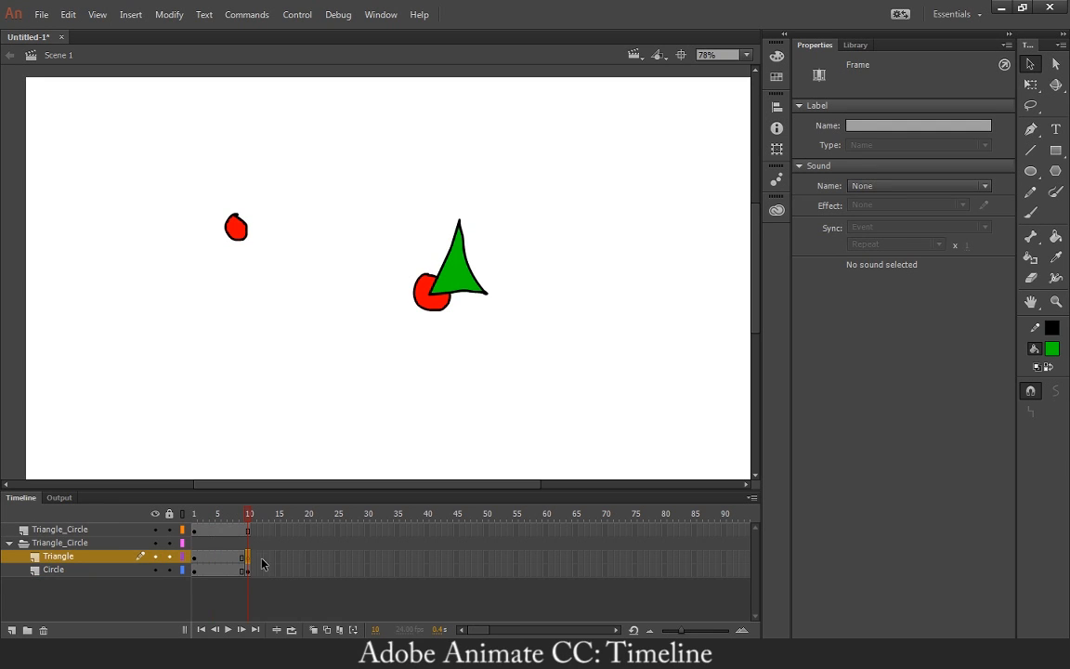
- Insert frames up to frame 20 on all the drawing layers, and select the Triangle_Circle layer's frame span
{"action": "right_click", "coordinate": [312, 569]}
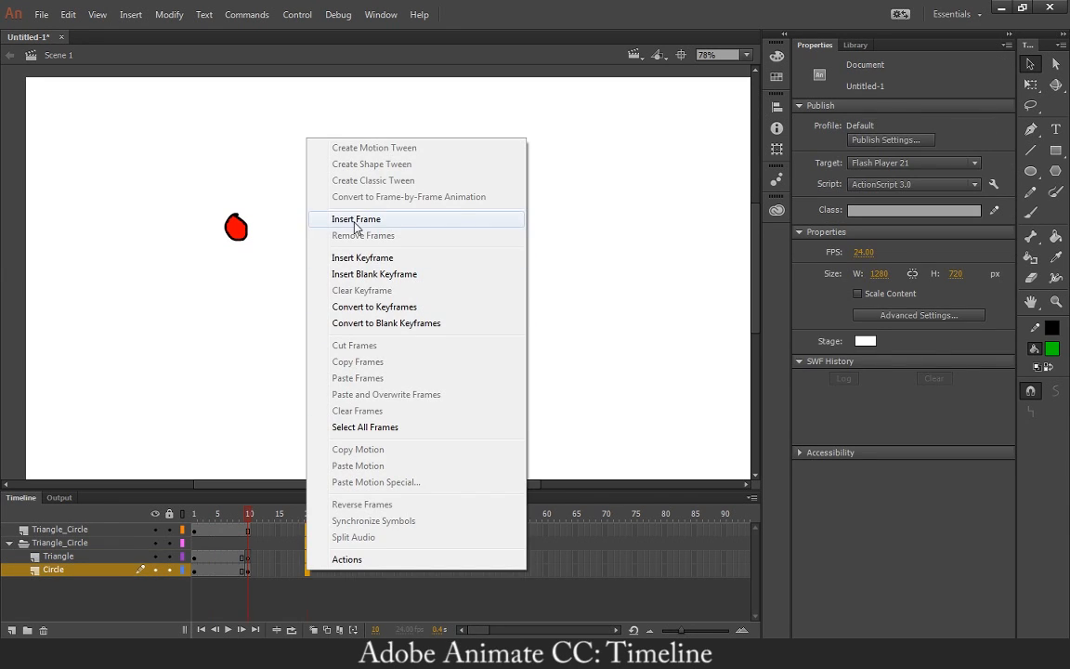
{"action": "left_click", "coordinate": [354, 221]}
{"action": "mouse_move", "coordinate": [305, 522]}
{"action": "left_mouse_down"}
{"action": "mouse_move", "coordinate": [194, 522]}
{"action": "mouse_move", "coordinate": [307, 530]}
{"action": "left_mouse_up"}
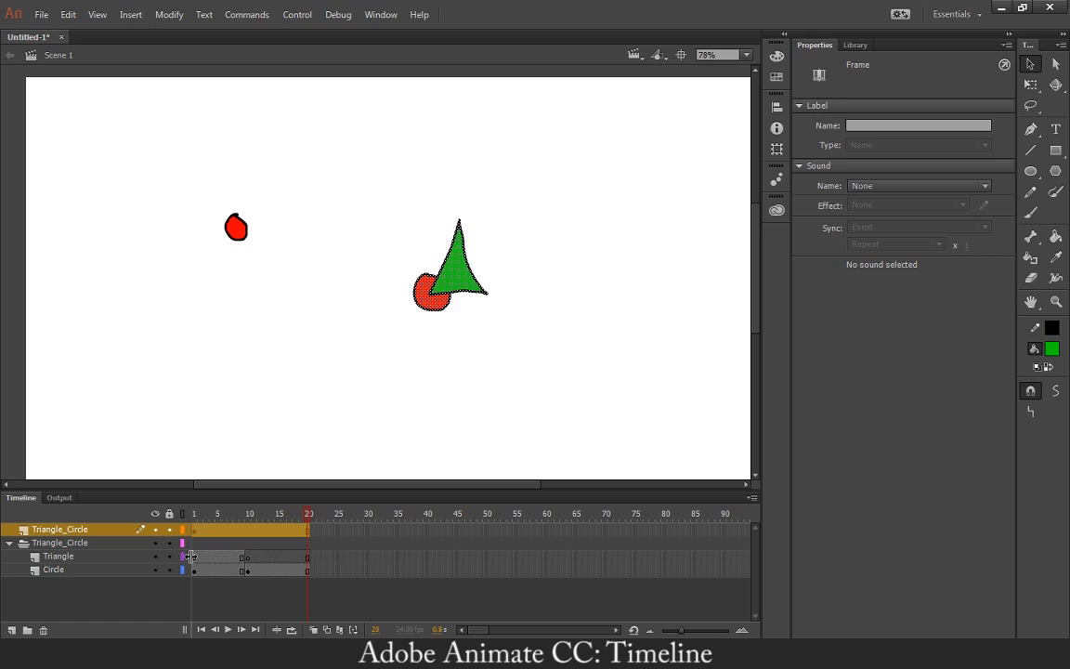
- Select the Triangle layer's filled span up to frame 9 and its blank span from frame 10 to 20 to compare them
{"action": "left_click", "coordinate": [234, 559]}
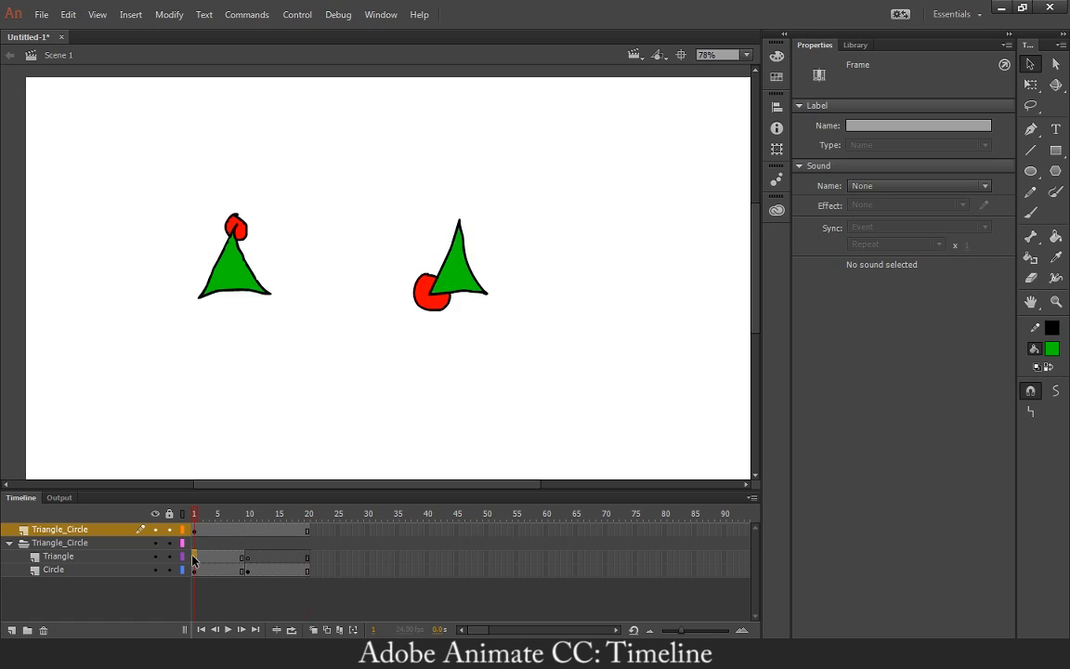
{"action": "left_click", "coordinate": [242, 559]}
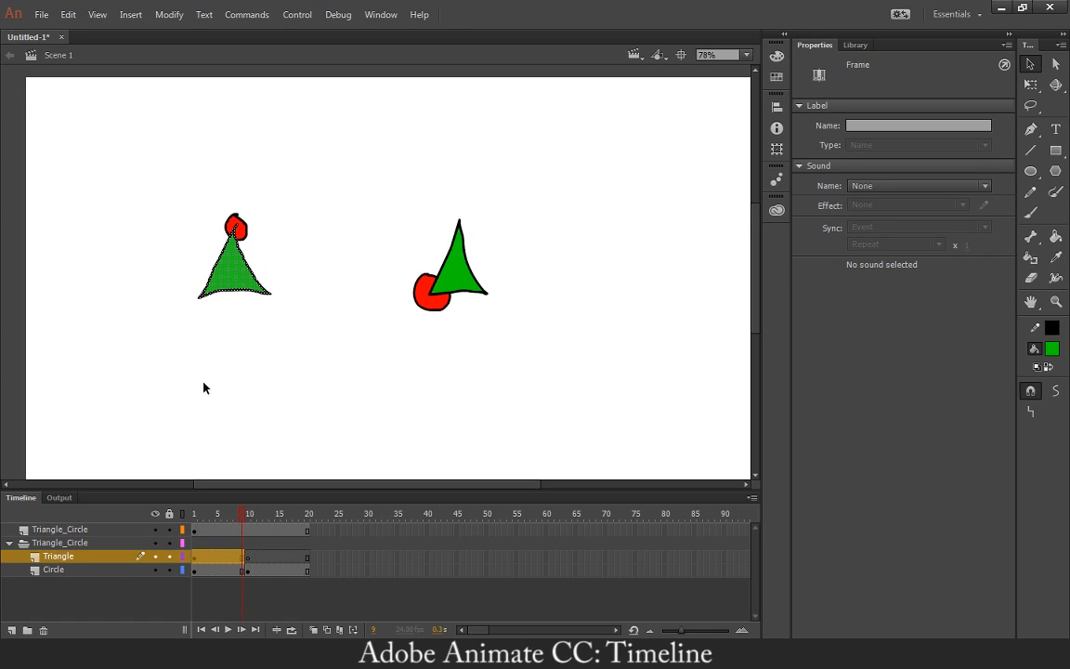
{"action": "left_click", "coordinate": [248, 516]}
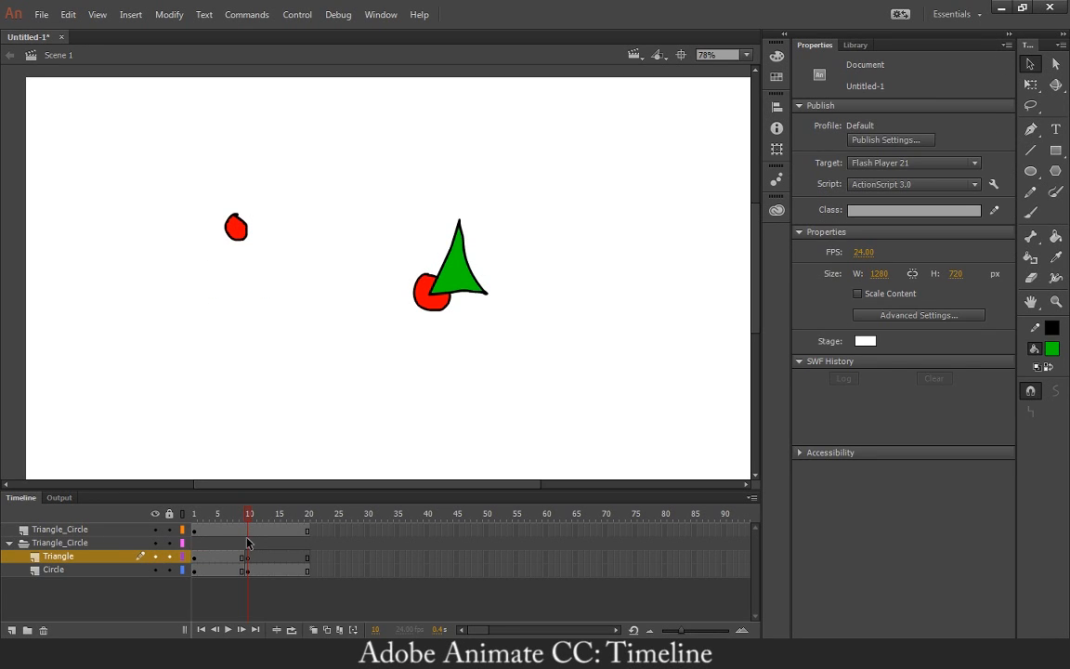
{"action": "left_click_drag", "start_coordinate": [248, 558], "coordinate": [279, 562]}
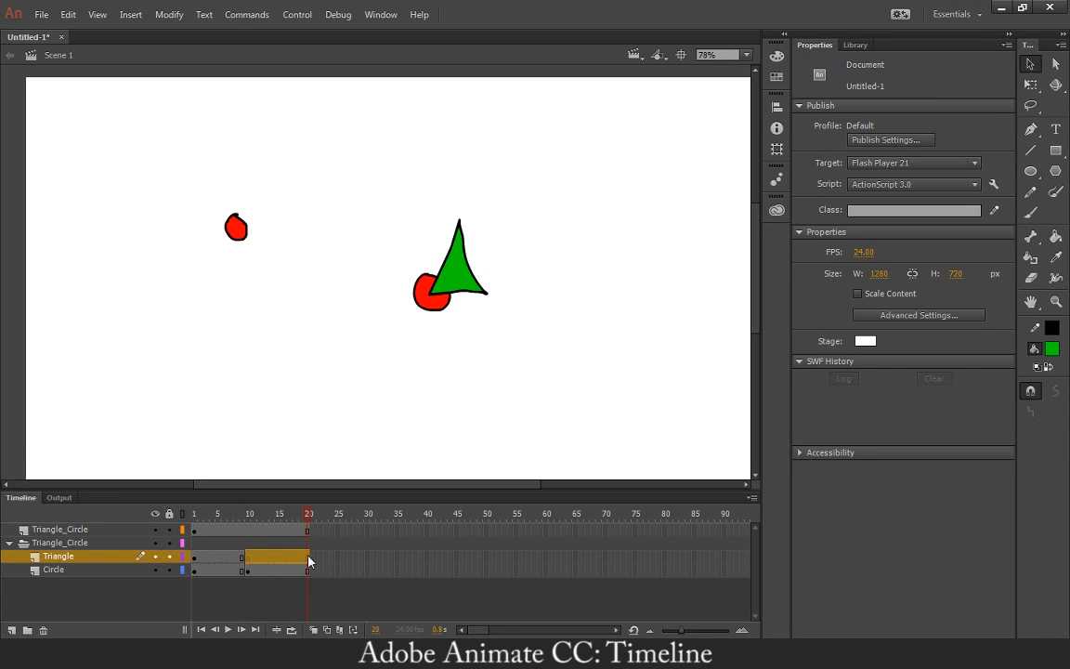
{"action": "left_click", "coordinate": [294, 557]}
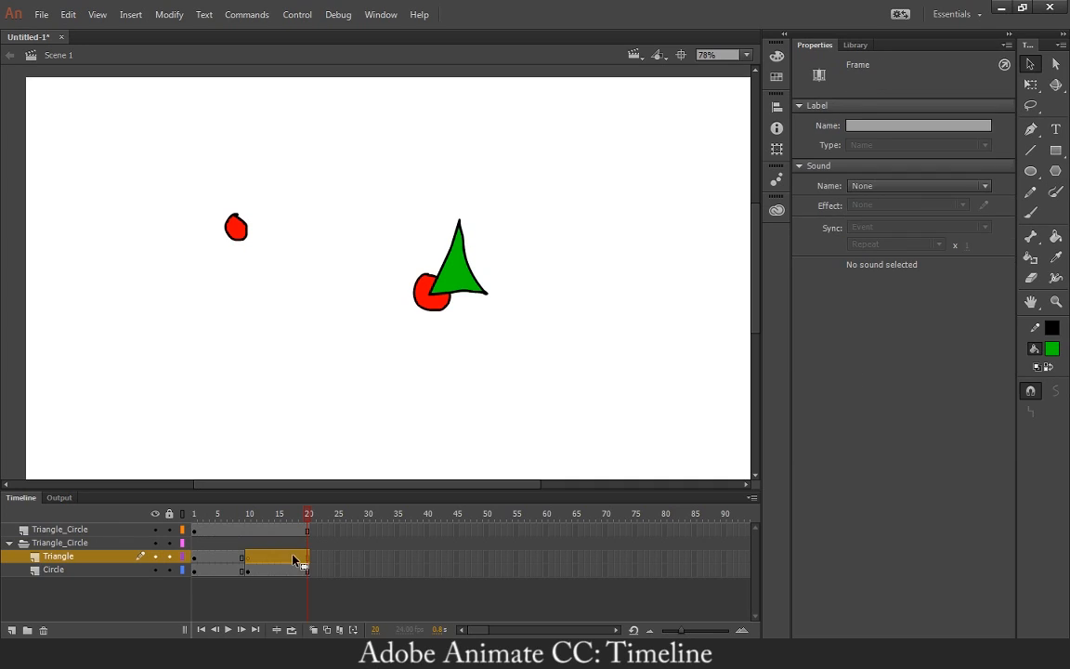
- Compare the Circle layer's filled keyframe span from frame 10 to 20 with the Triangle layer's blank keyframe span
{"action": "left_click", "coordinate": [248, 570]}
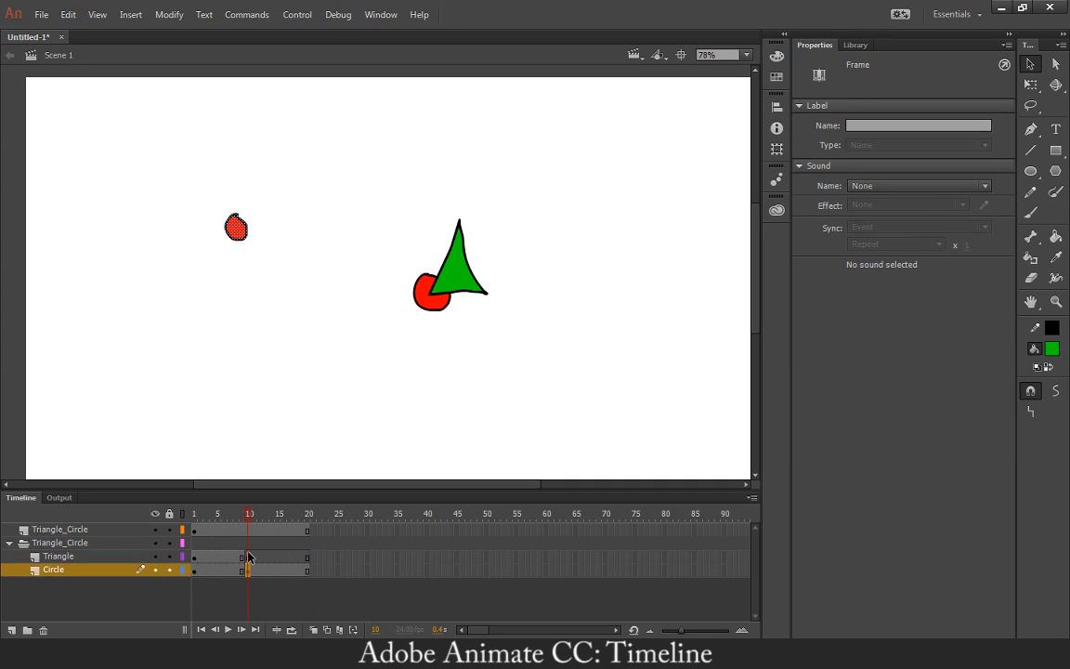
{"action": "mouse_move", "coordinate": [249, 572]}
{"action": "left_mouse_down"}
{"action": "mouse_move", "coordinate": [322, 569]}
{"action": "mouse_move", "coordinate": [308, 574]}
{"action": "left_mouse_up"}
{"action": "left_click", "coordinate": [248, 557]}
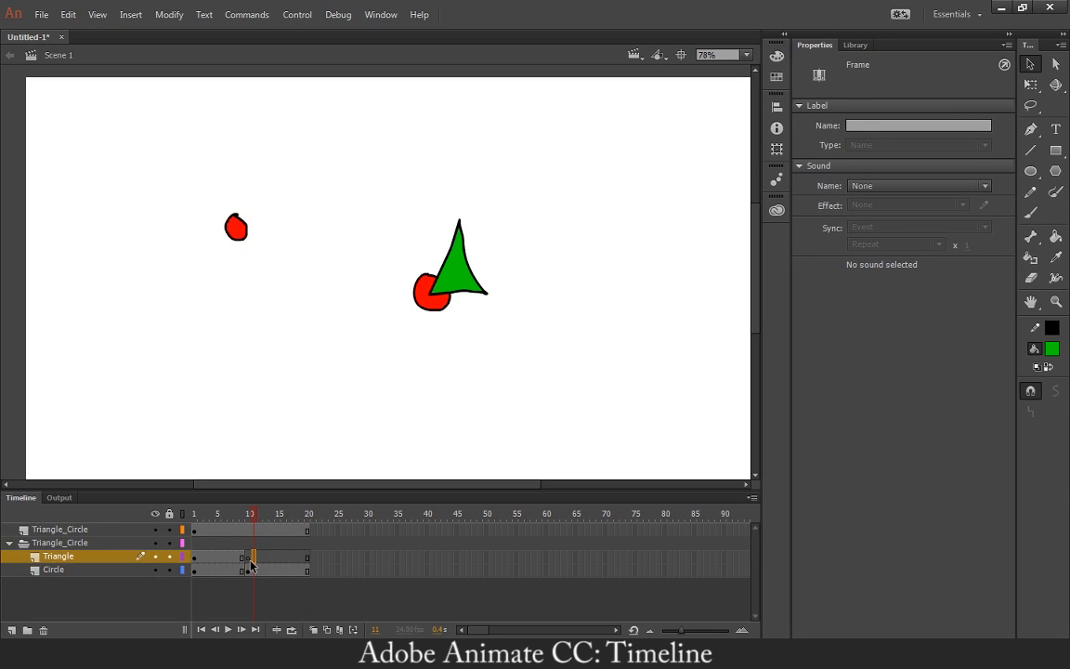
{"action": "left_click", "coordinate": [249, 570]}
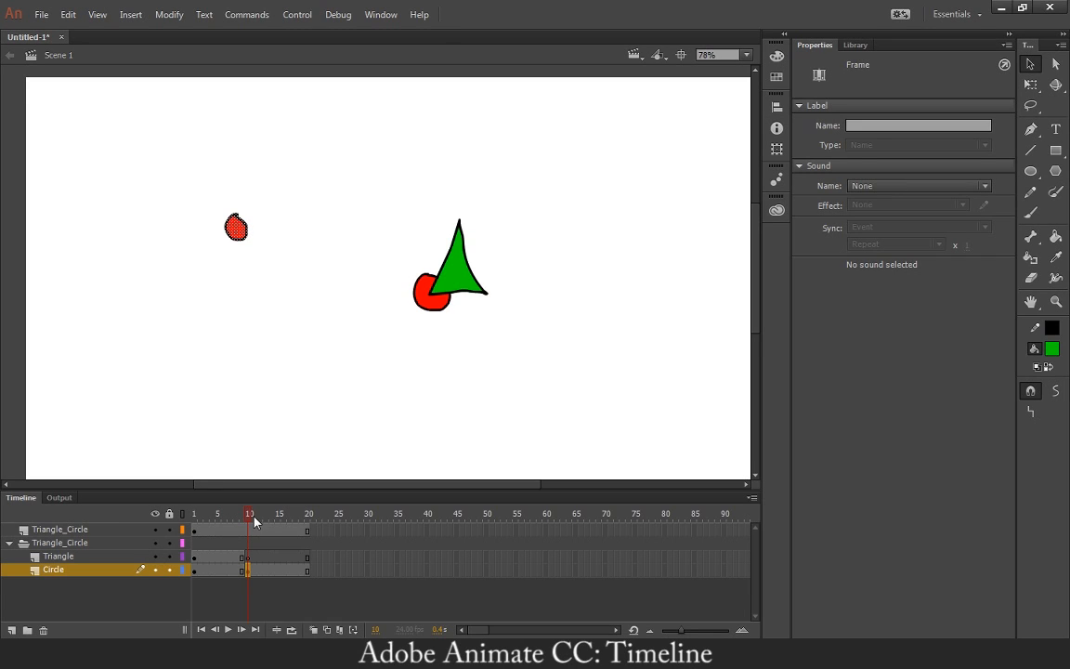
- Draw a black rectangle outline over the small red circle with the Brush tool on frame 10 of the Triangle layer
{"action": "left_click", "coordinate": [248, 556]}
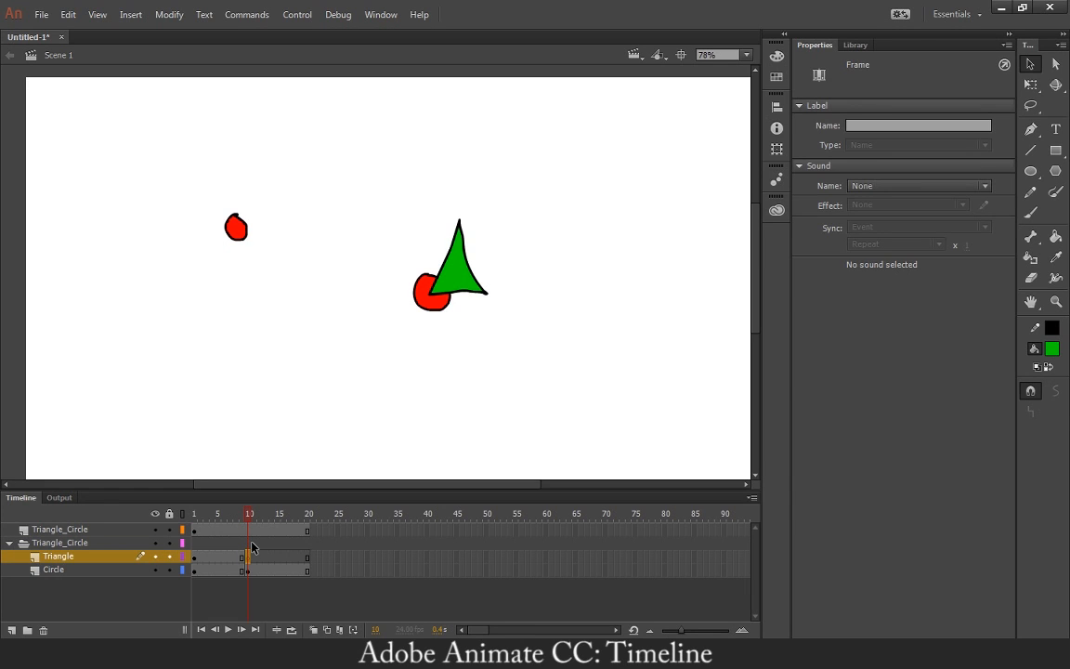
{"action": "key", "text": "b"}
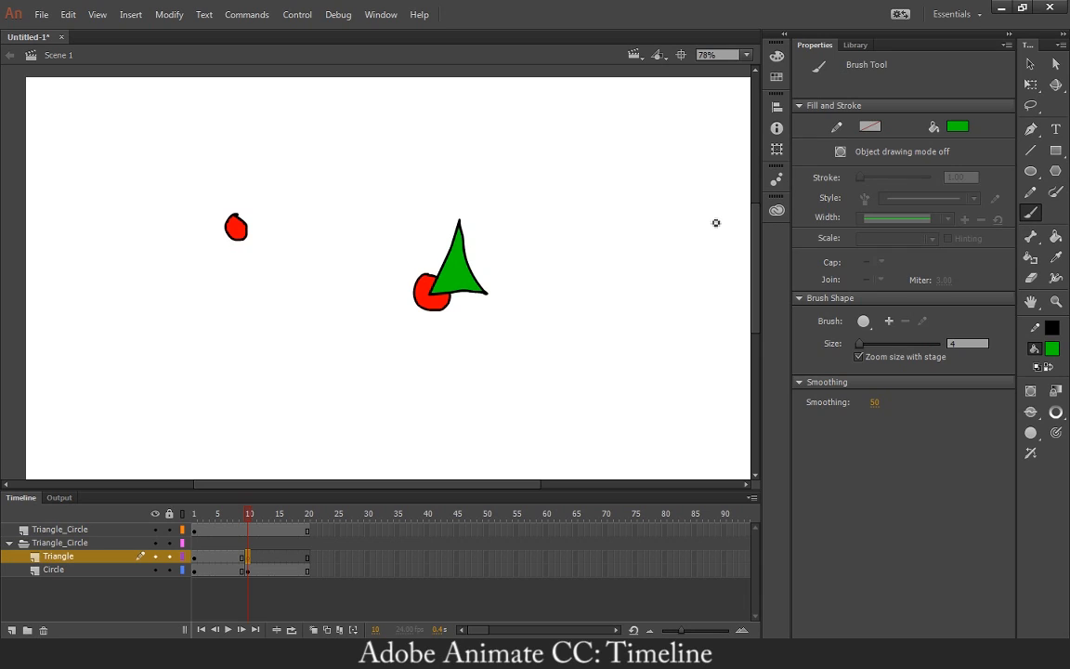
{"action": "left_click", "coordinate": [1051, 348]}
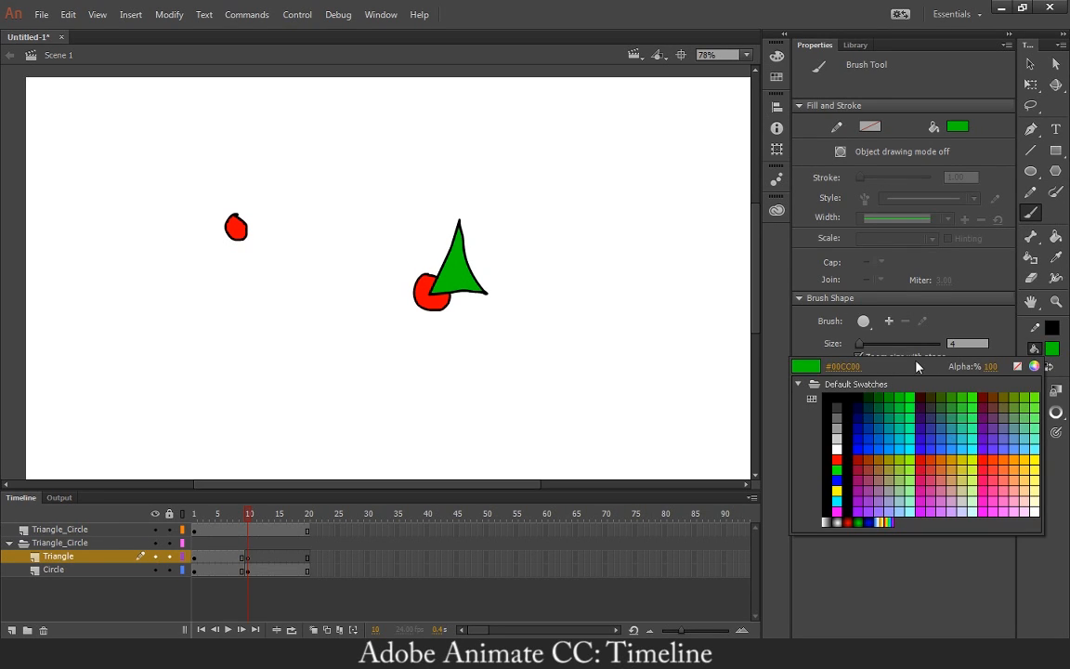
{"action": "left_click", "coordinate": [859, 399]}
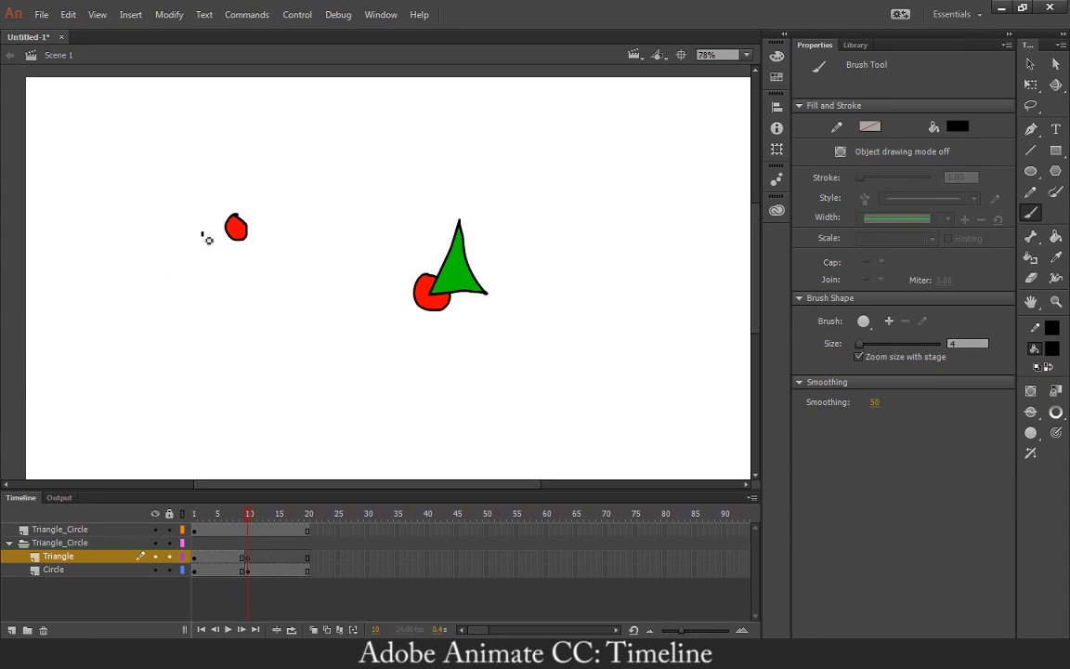
{"action": "mouse_move", "coordinate": [203, 232]}
{"action": "left_mouse_down"}
{"action": "mouse_move", "coordinate": [202, 272]}
{"action": "mouse_move", "coordinate": [227, 231]}
{"action": "mouse_move", "coordinate": [263, 231]}
{"action": "mouse_move", "coordinate": [267, 243]}
{"action": "mouse_move", "coordinate": [267, 279]}
{"action": "mouse_move", "coordinate": [210, 282]}
{"action": "left_mouse_up"}
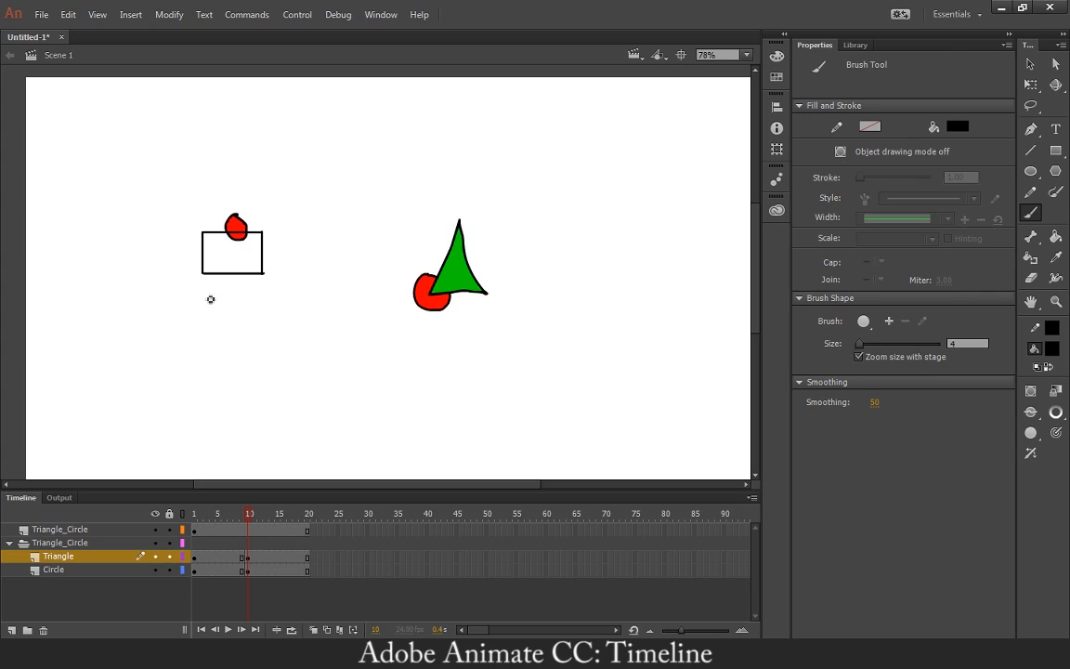
- Fill the rectangle with blue using the Paint Bucket, and return to the Selection tool
{"action": "key", "text": "k"}
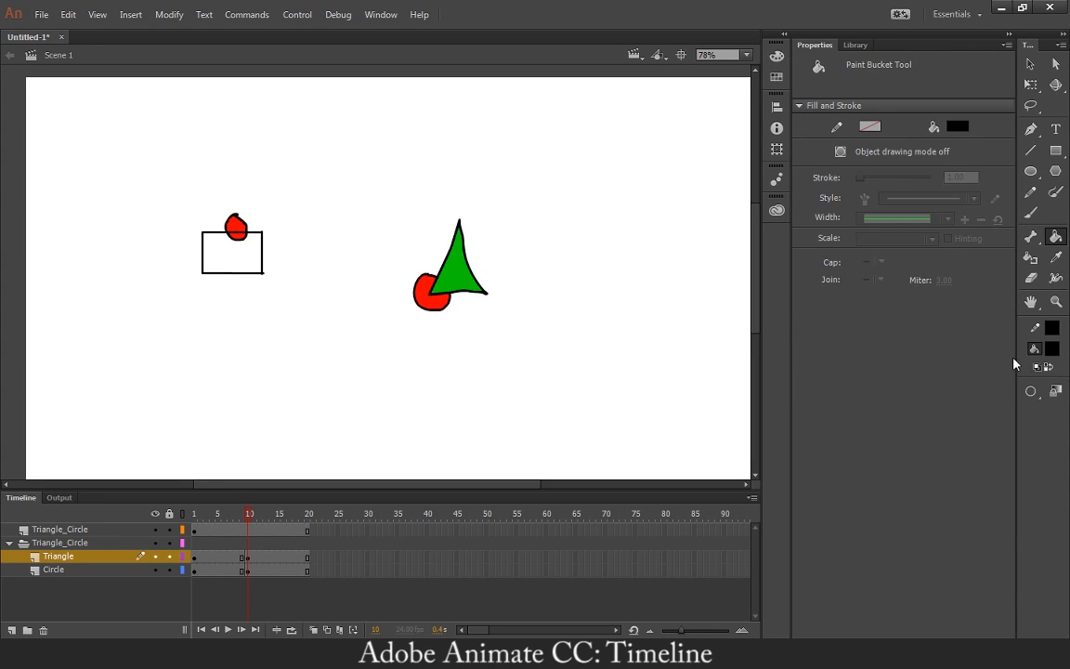
{"action": "left_click", "coordinate": [1052, 353]}
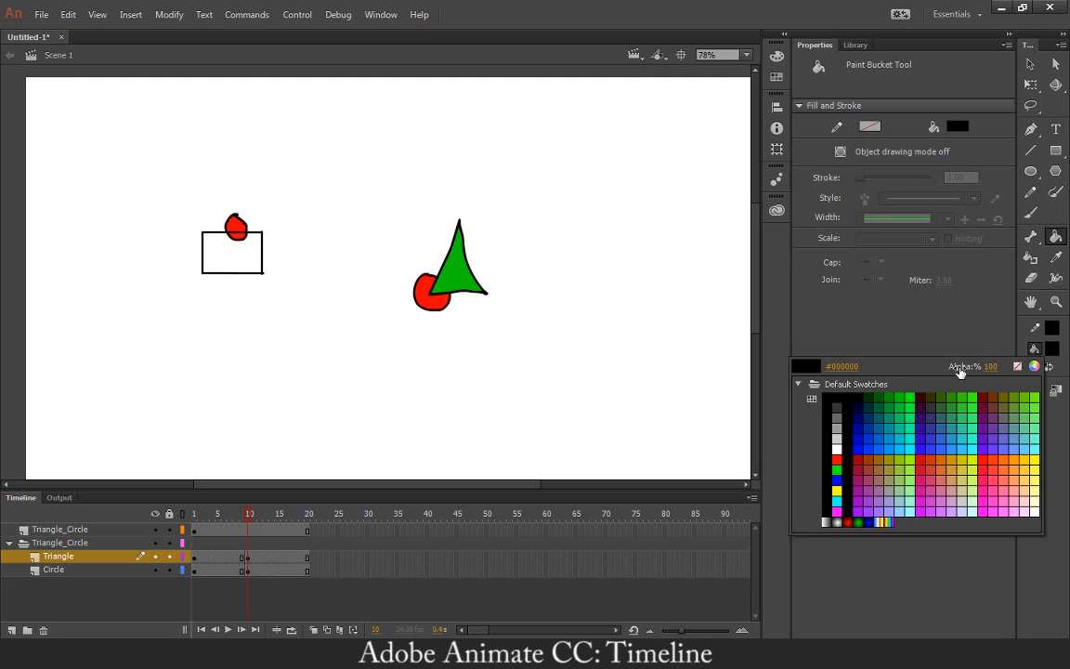
{"action": "left_click", "coordinate": [836, 480]}
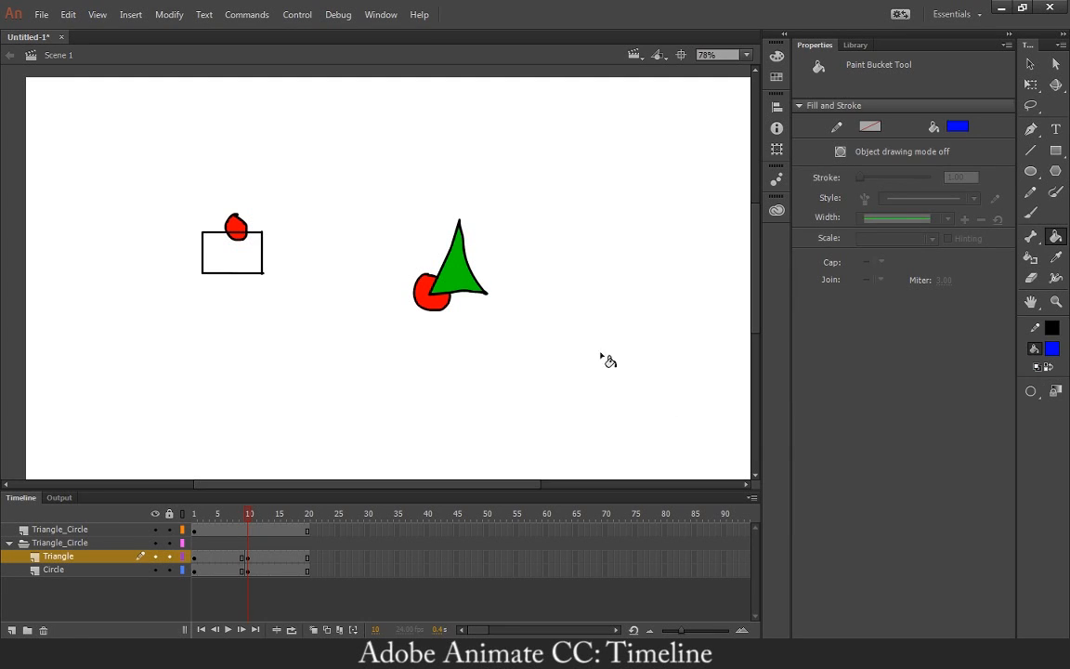
{"action": "left_click", "coordinate": [239, 250]}
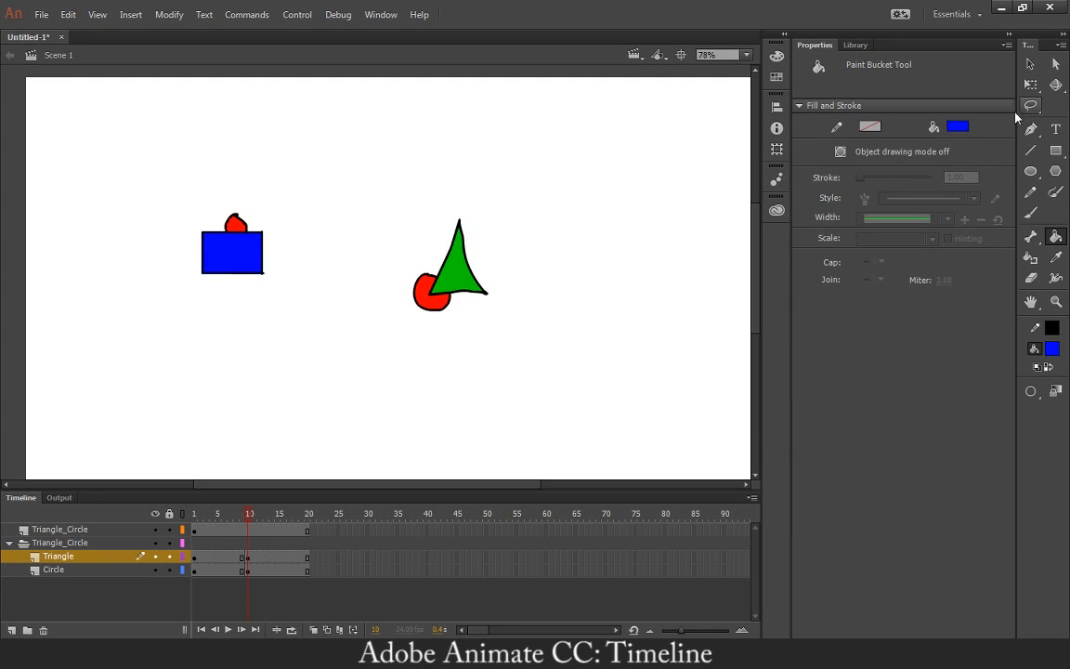
{"action": "left_click", "coordinate": [1028, 64]}
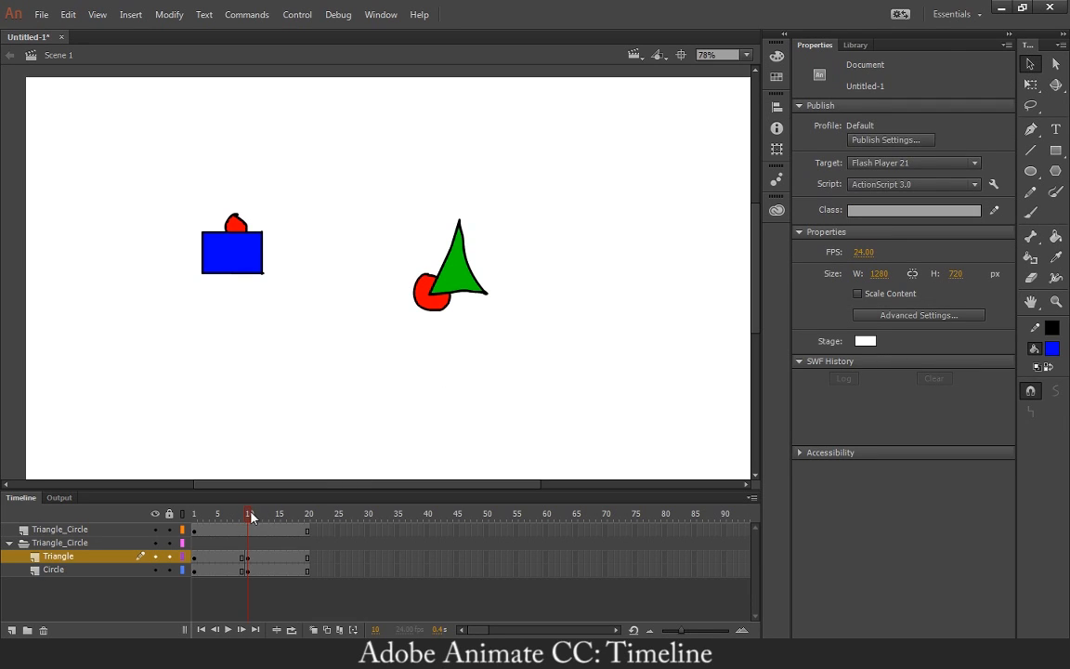
- Play the animation from frame 1 on the timeline, test it as a movie, and close the preview
{"action": "left_click", "coordinate": [206, 527]}
{"action": "left_click_drag", "start_coordinate": [206, 527], "coordinate": [307, 566]}
{"action": "left_click", "coordinate": [190, 513]}
{"action": "key", "text": "Return"}
{"action": "key", "text": "ctrl+Return"}
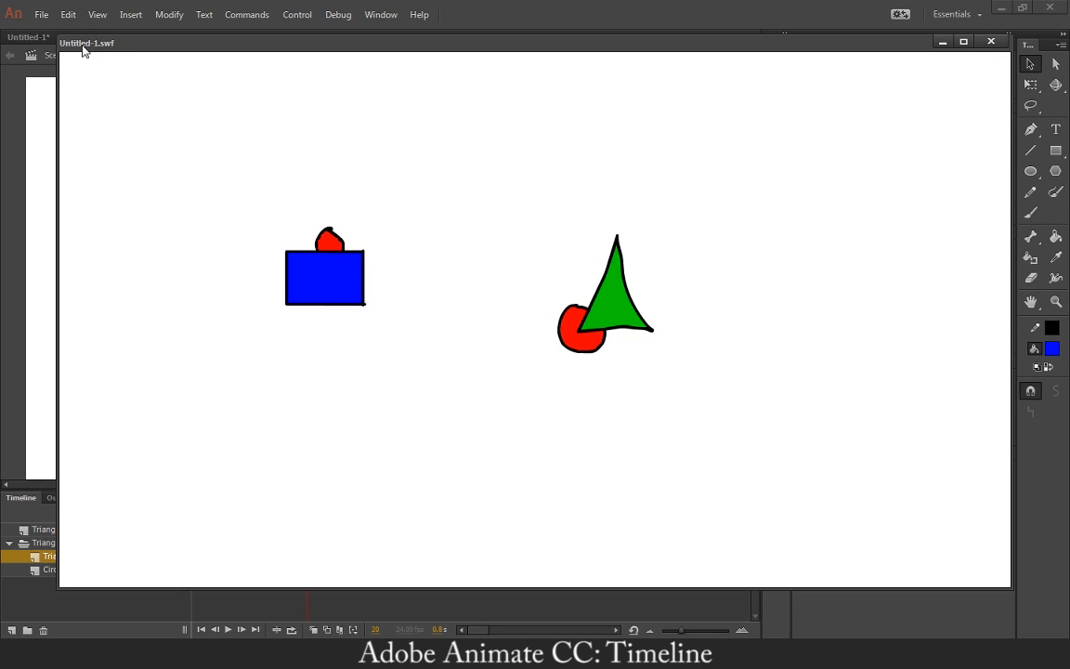
{"action": "left_click", "coordinate": [990, 41]}
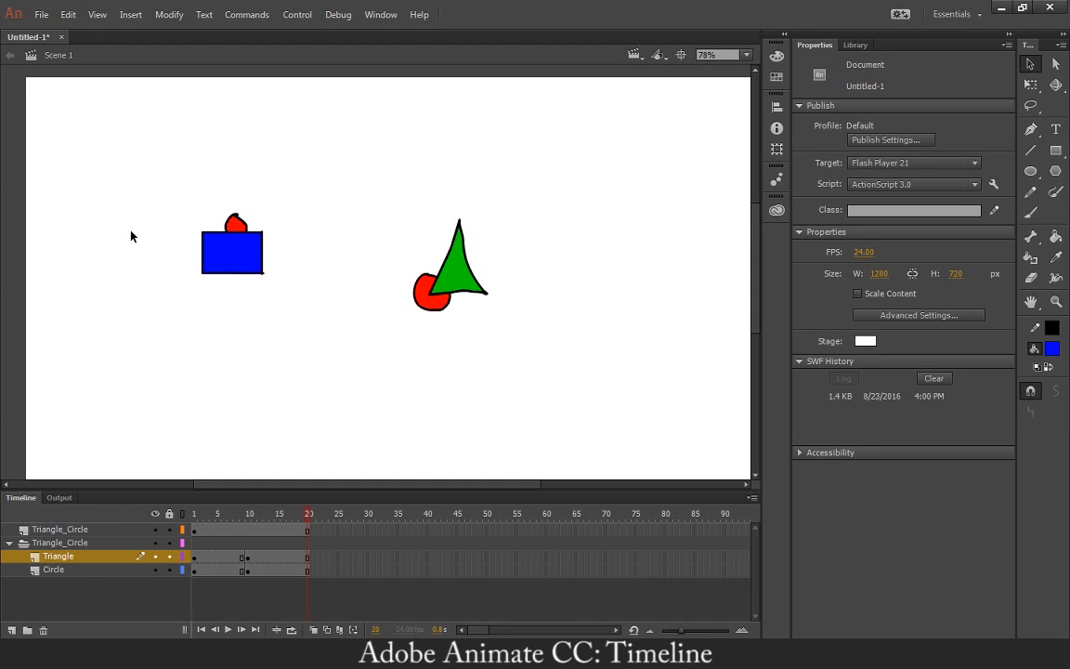
- Select the Triangle_Circle layer, play the animation from the start, and jump between the first and last frames
{"action": "left_click", "coordinate": [49, 532]}
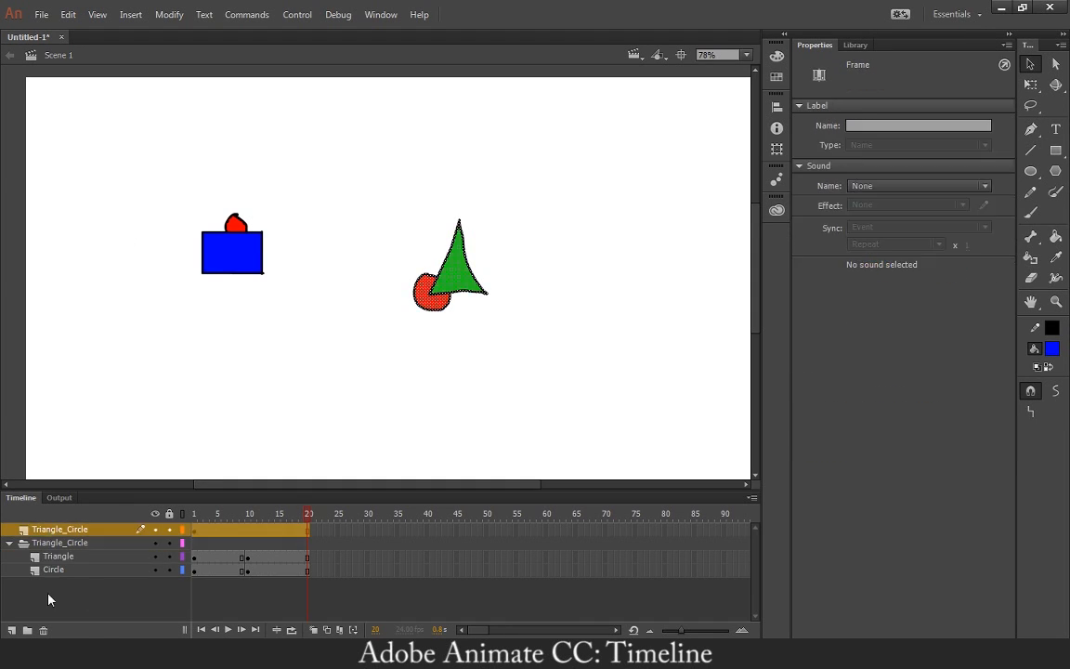
{"action": "left_click", "coordinate": [201, 630]}
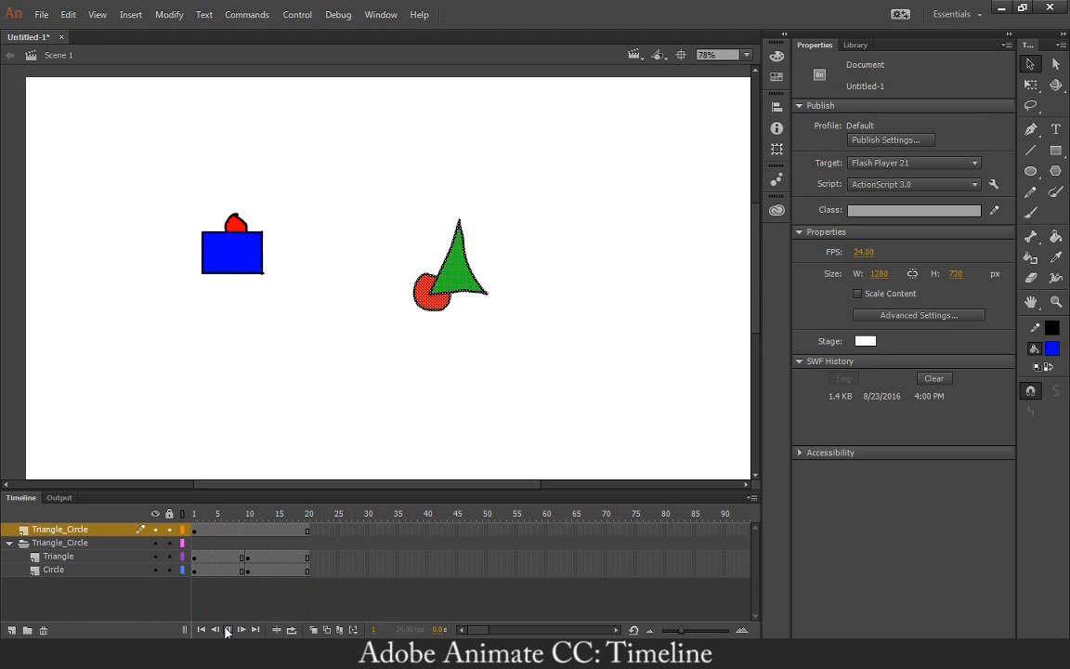
{"action": "left_click", "coordinate": [226, 630]}
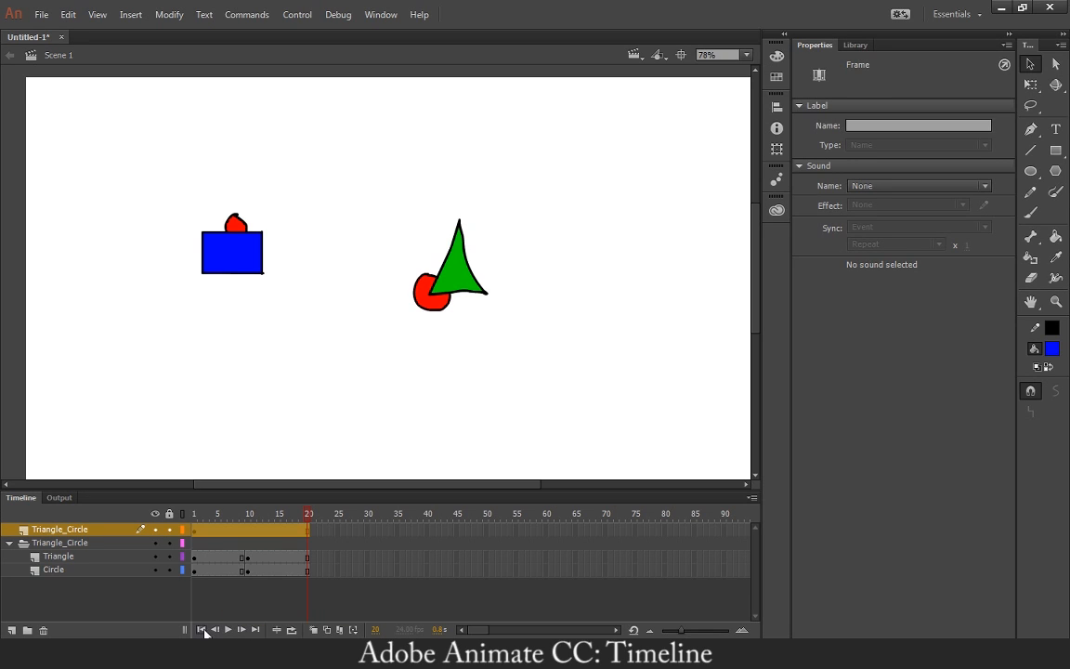
{"action": "left_click", "coordinate": [202, 630]}
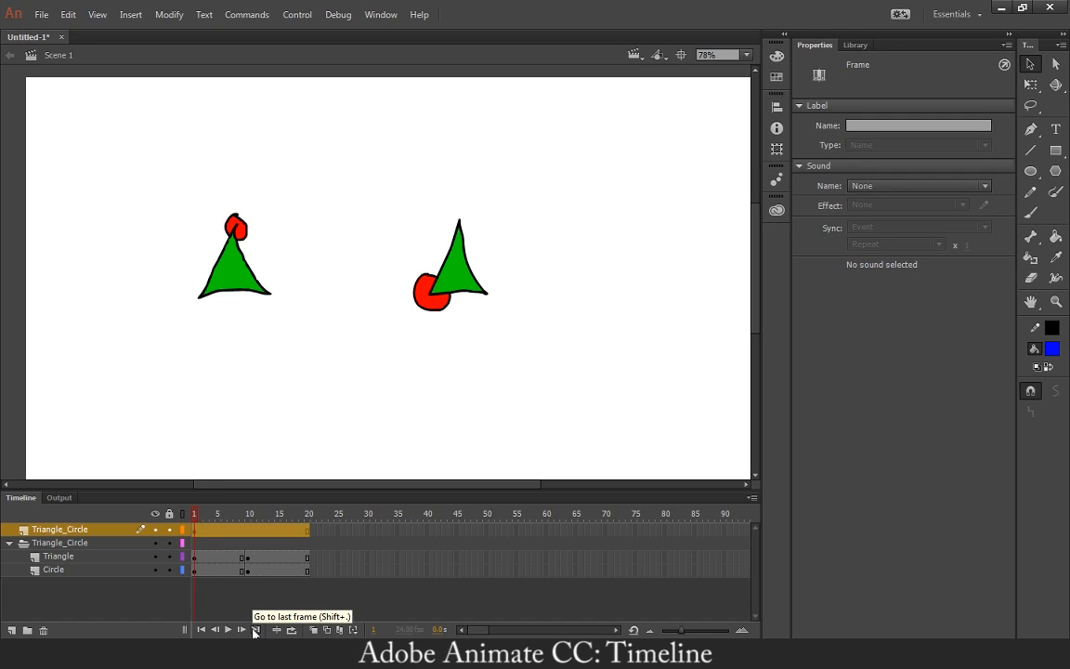
{"action": "left_click", "coordinate": [255, 630]}
{"action": "left_click", "coordinate": [200, 629]}
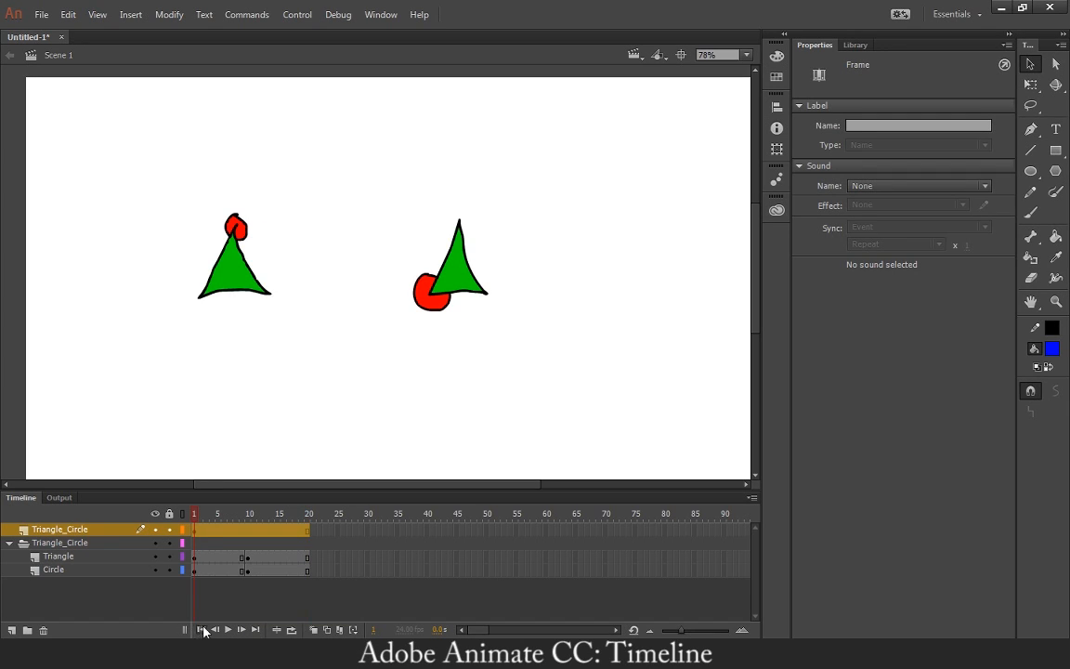
- Step forward and back by single frames, center the current frame, and scrub the playhead to frame 20
{"action": "left_click", "coordinate": [242, 629]}
{"action": "left_click", "coordinate": [243, 630]}
{"action": "left_click", "coordinate": [215, 629]}
{"action": "left_click", "coordinate": [216, 630]}
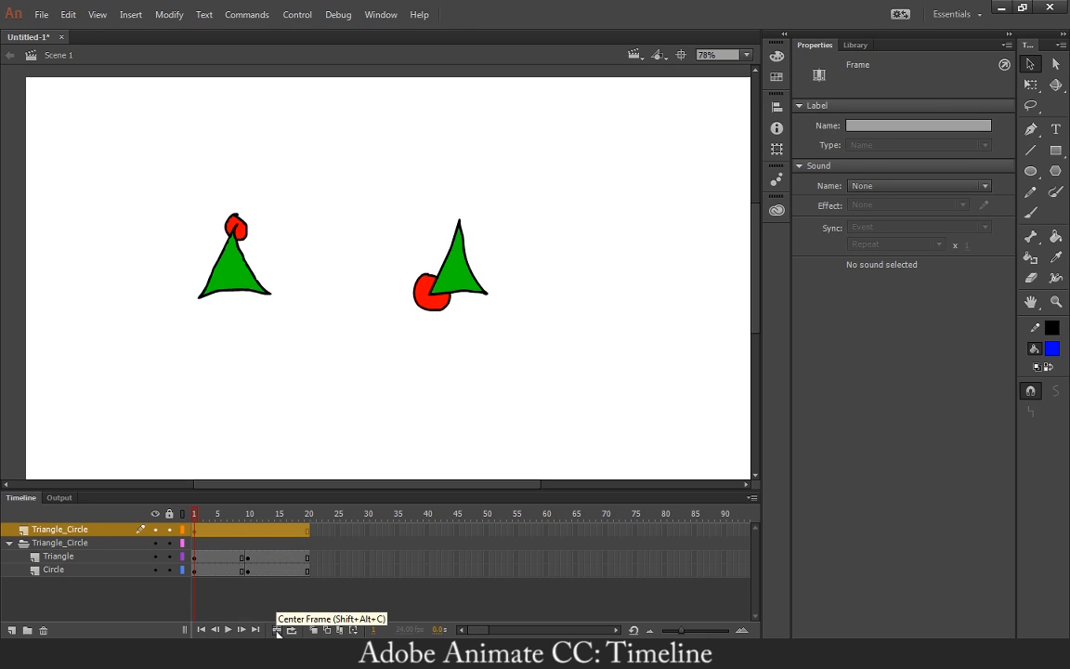
{"action": "left_click", "coordinate": [277, 630]}
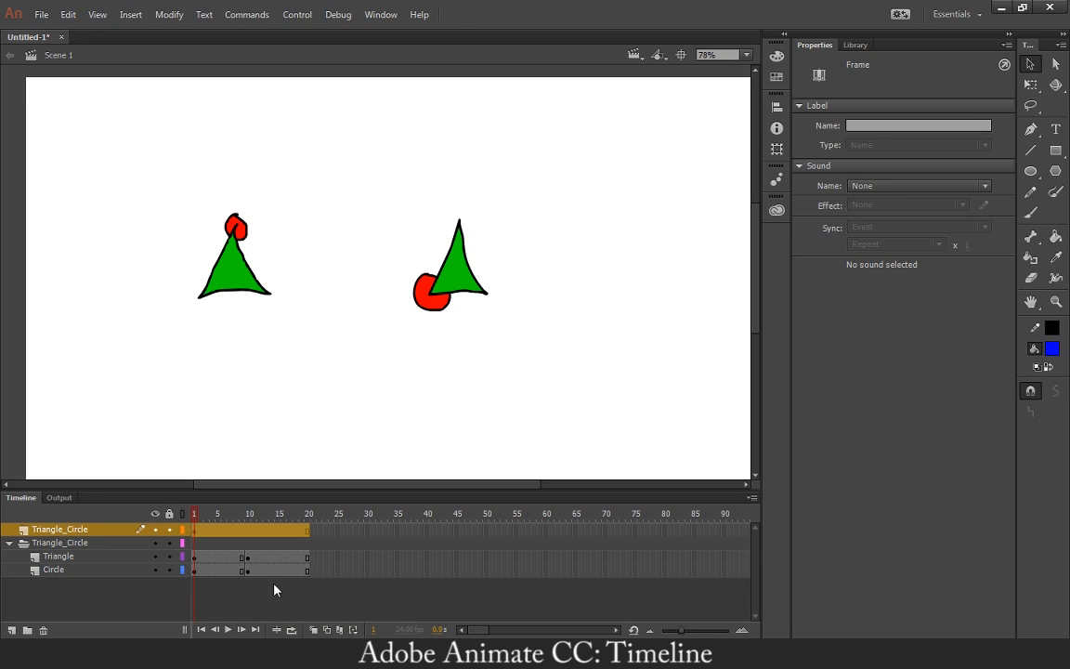
{"action": "left_click_drag", "start_coordinate": [200, 516], "coordinate": [309, 519]}
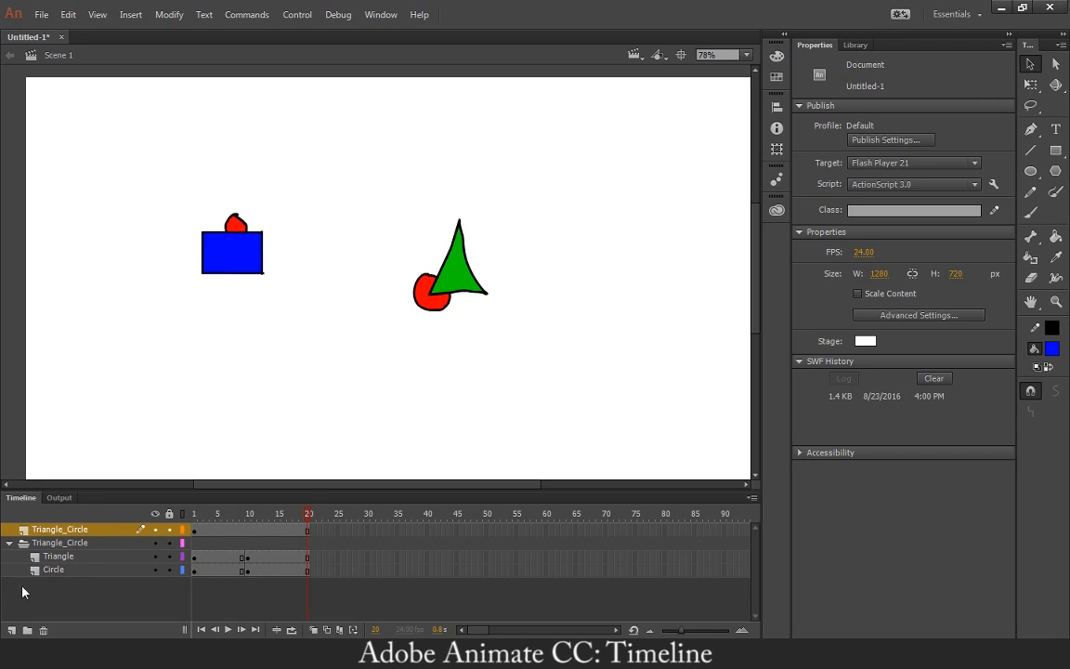
- Add a new layer above Triangle_Circle and name it Onion_Skin_Tool
{"action": "left_click", "coordinate": [11, 631]}
{"action": "double_click", "coordinate": [55, 528]}
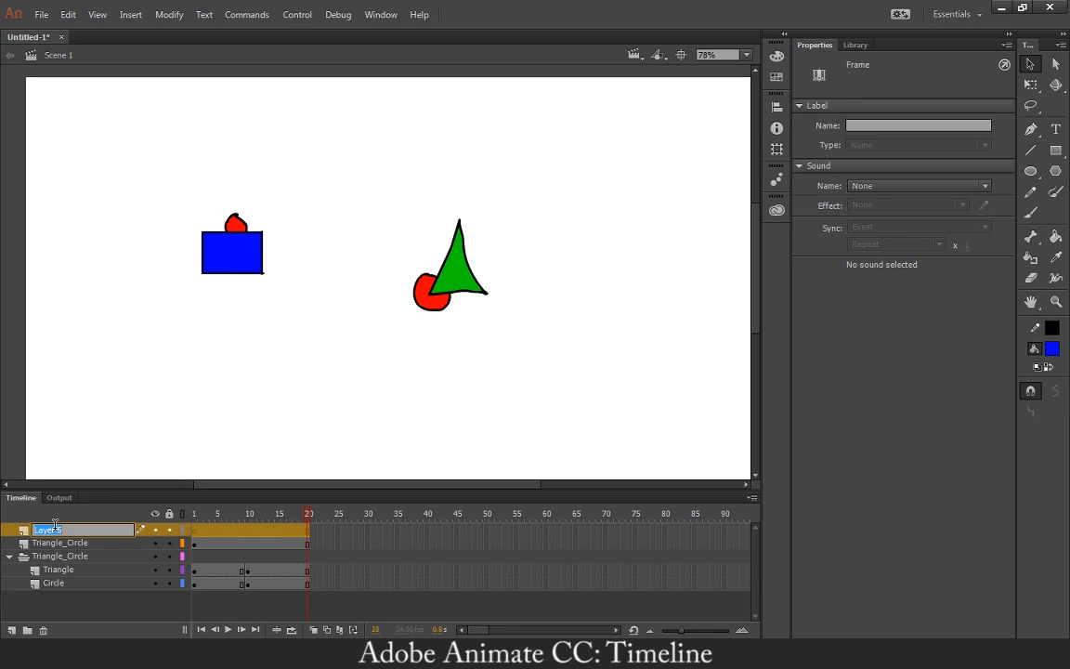
{"action": "type", "text": "Onion_Skin_Tool"}
{"action": "key", "text": "Return"}
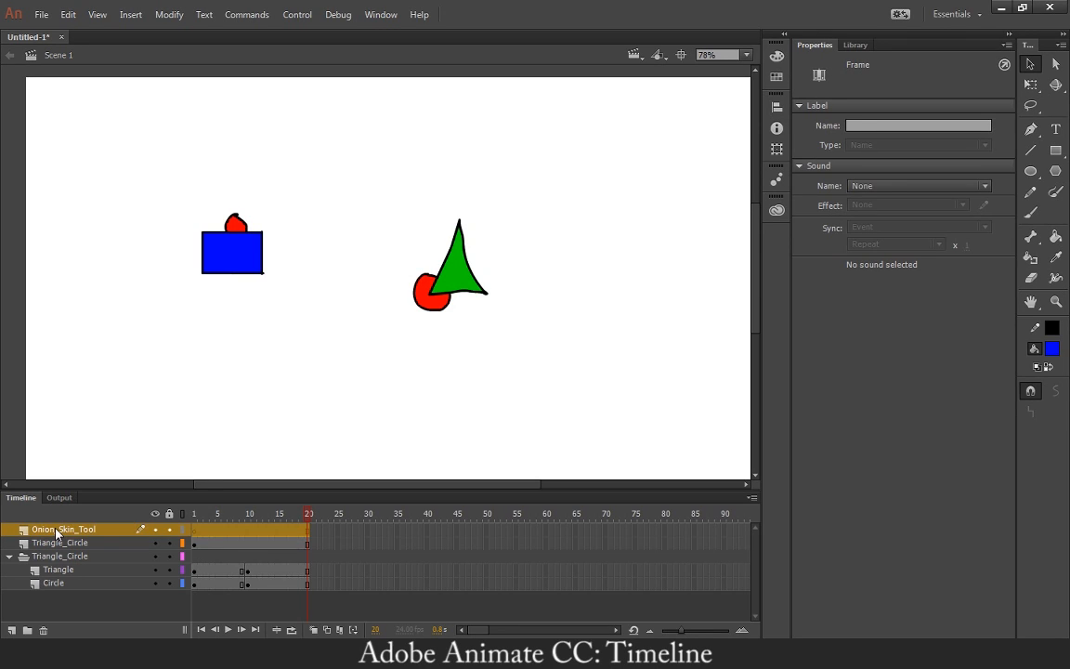
- Turn on onion skinning, try its range back to frame 1, and set it to cover the first few frames from frame 1
{"action": "left_click", "coordinate": [317, 630]}
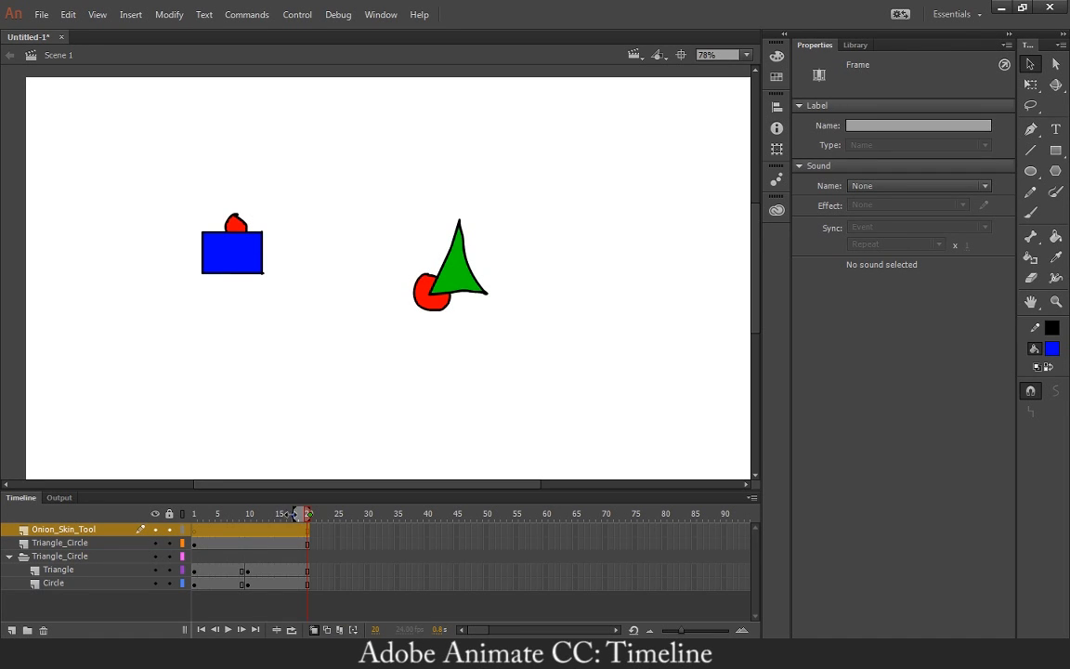
{"action": "left_click_drag", "start_coordinate": [293, 514], "coordinate": [171, 517]}
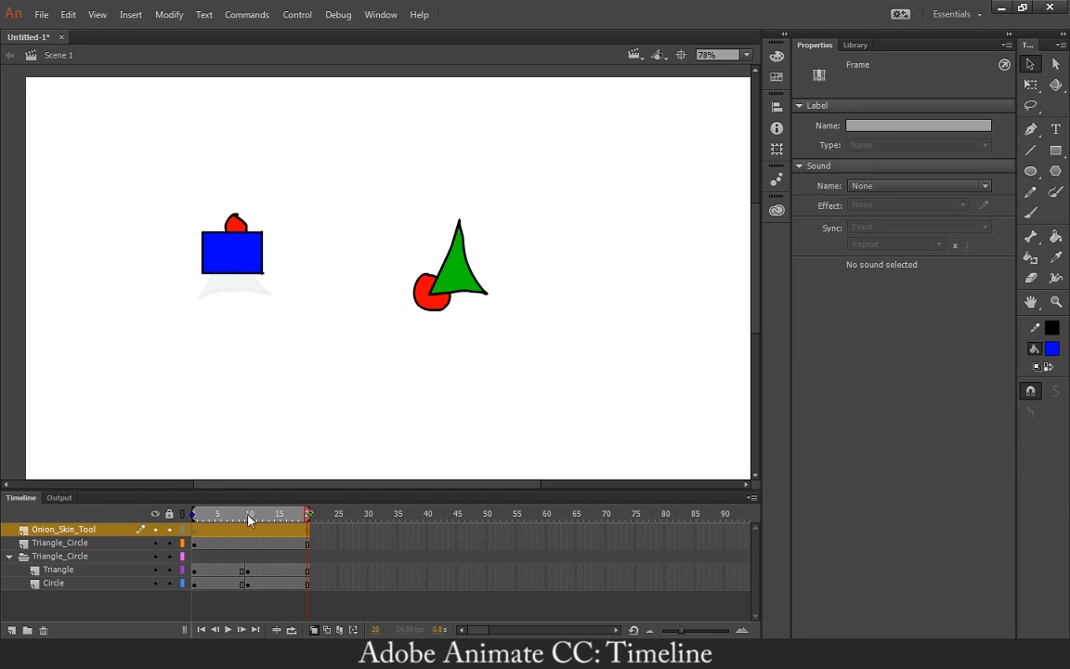
{"action": "mouse_move", "coordinate": [248, 520]}
{"action": "left_mouse_down"}
{"action": "mouse_move", "coordinate": [182, 521]}
{"action": "mouse_move", "coordinate": [215, 520]}
{"action": "mouse_move", "coordinate": [200, 514]}
{"action": "left_mouse_up"}
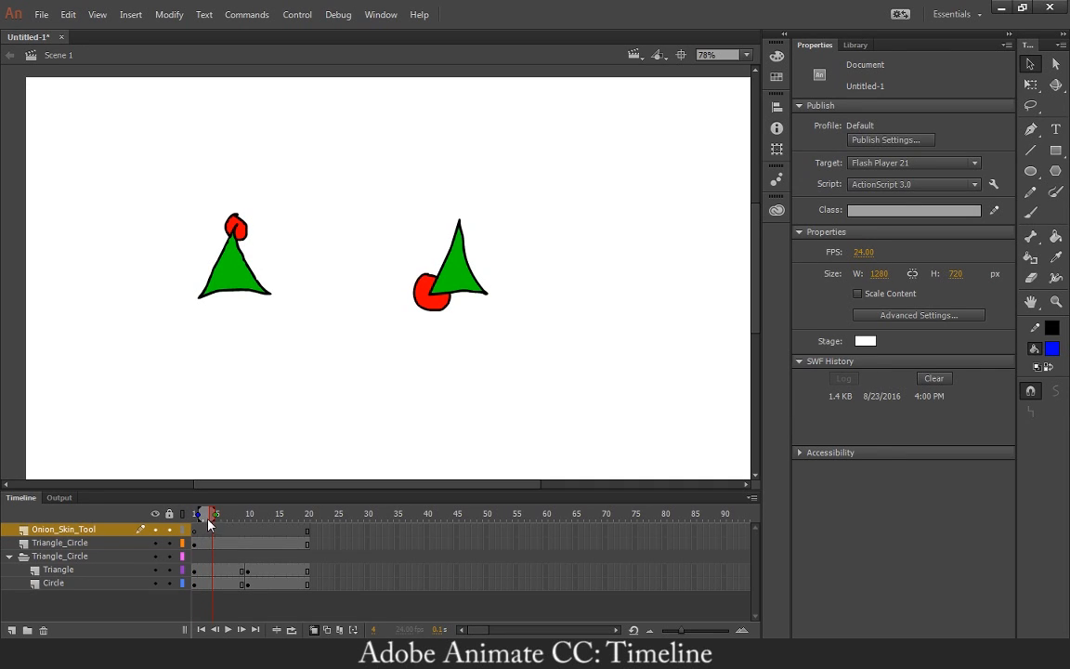
{"action": "left_click", "coordinate": [195, 530]}
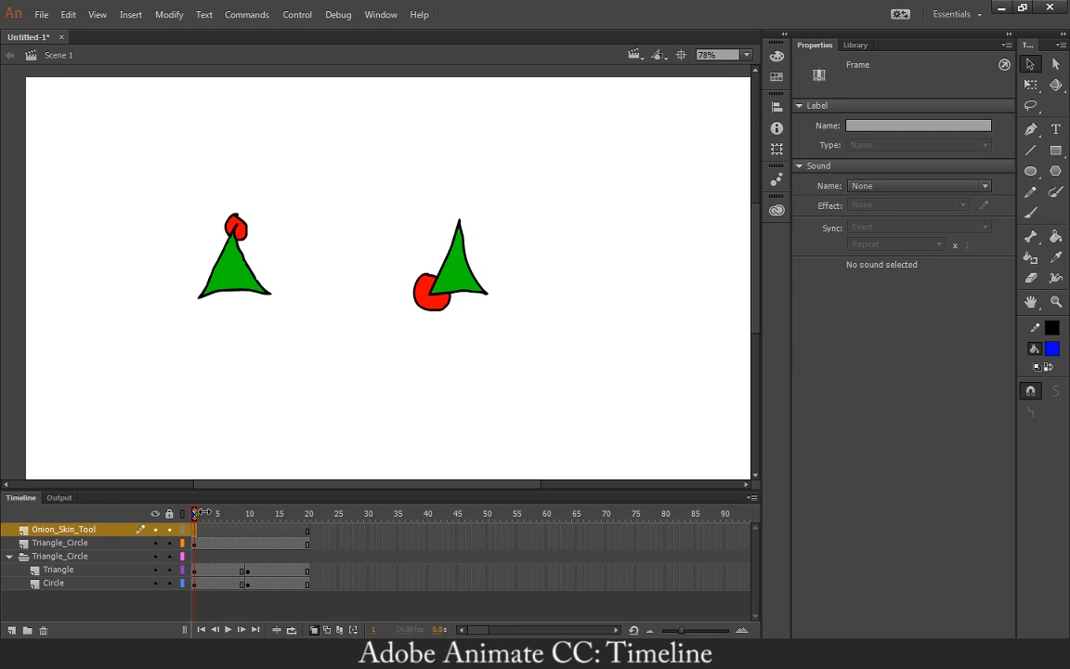
{"action": "left_click_drag", "start_coordinate": [203, 513], "coordinate": [210, 512]}
- Brush a small black circle outline in the lower left of the stage on frame 1 of the Onion_Skin_Tool layer
{"action": "key", "text": "b"}
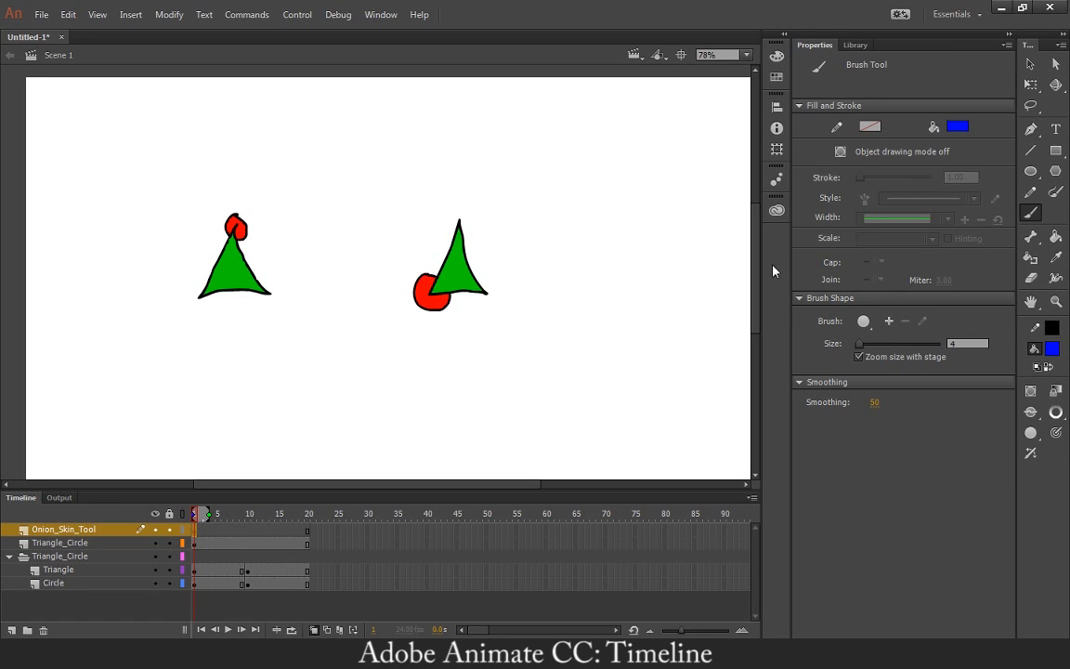
{"action": "left_click", "coordinate": [1052, 349]}
{"action": "left_click", "coordinate": [826, 409]}
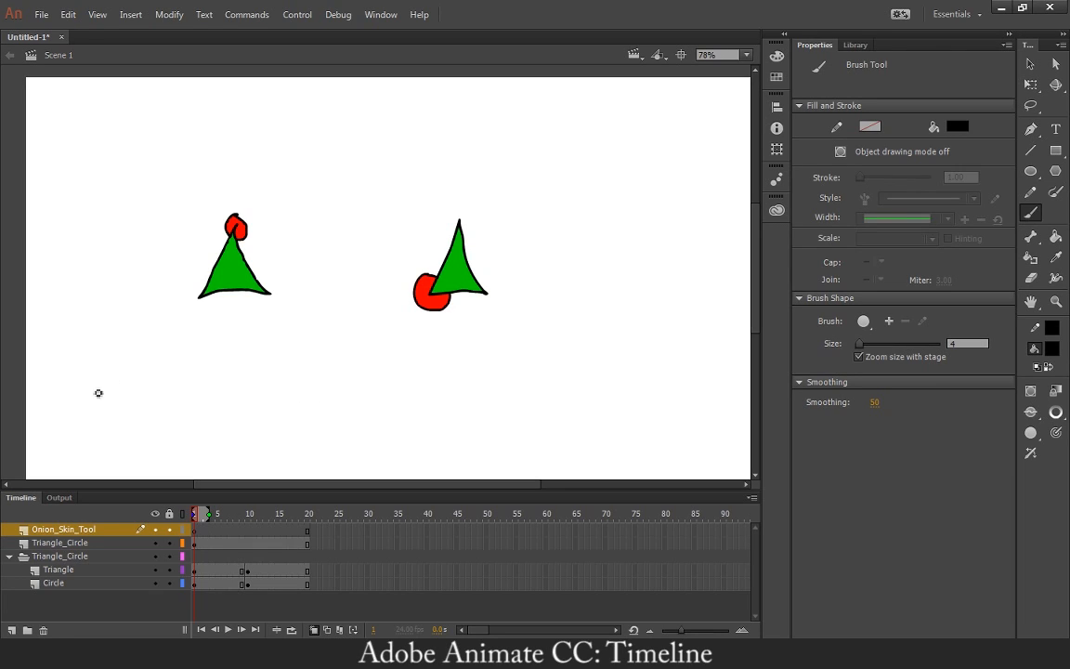
{"action": "mouse_move", "coordinate": [91, 394]}
{"action": "left_mouse_down"}
{"action": "mouse_move", "coordinate": [88, 404]}
{"action": "mouse_move", "coordinate": [87, 388]}
{"action": "left_mouse_up"}
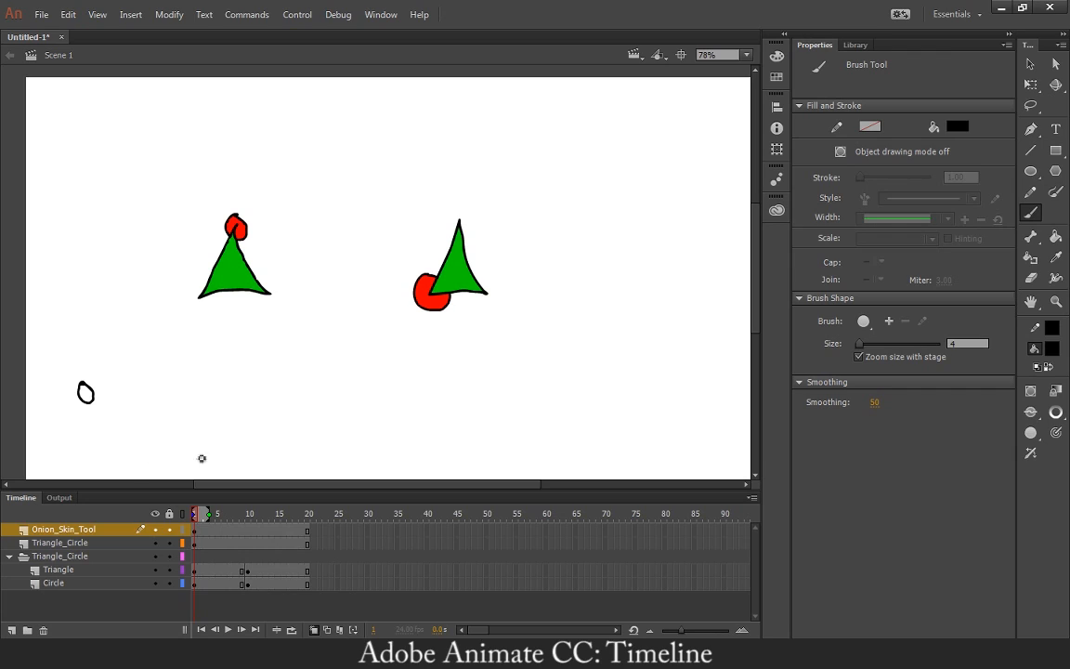
- Insert a blank keyframe at frame 2 of the Onion_Skin_Tool layer, and toggle onion skinning off and on to compare
{"action": "key", "text": "F7"}
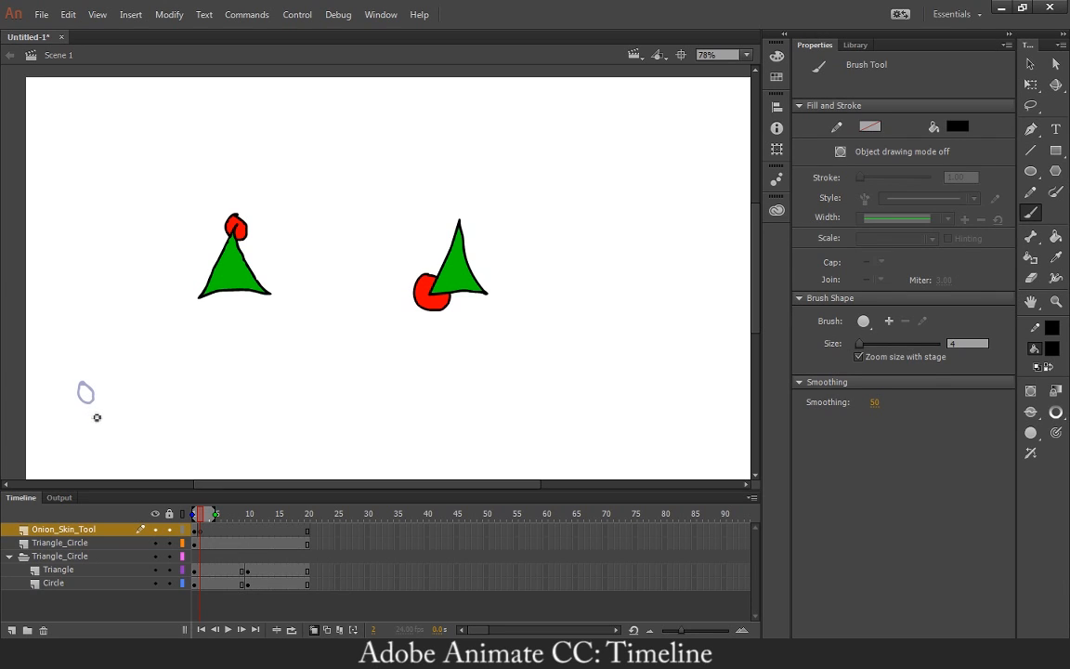
{"action": "left_click", "coordinate": [314, 630]}
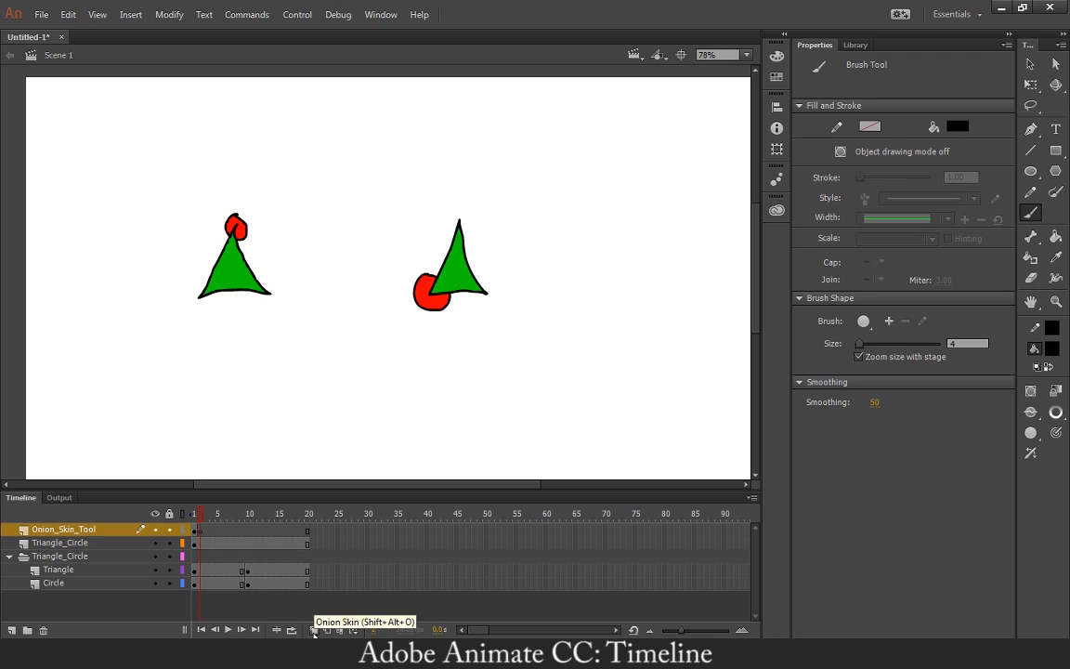
{"action": "left_click", "coordinate": [314, 629]}
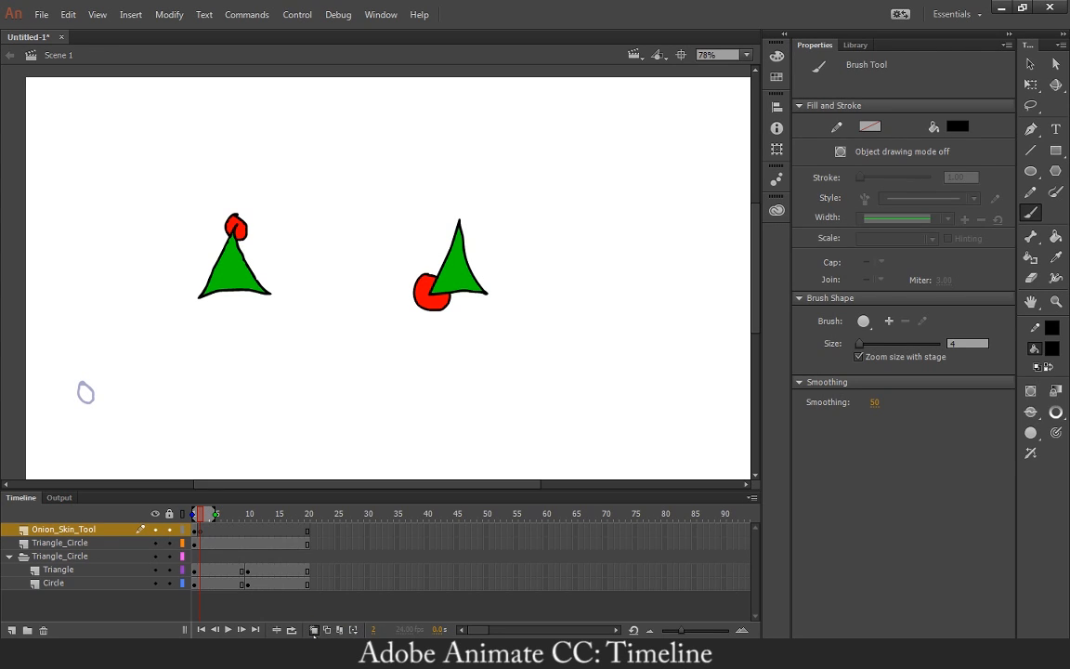
- Compare the stage with onion skin outlines and without onion skinning, and turn regular onion skinning back on
{"action": "left_click", "coordinate": [328, 630]}
{"action": "left_click", "coordinate": [326, 631]}
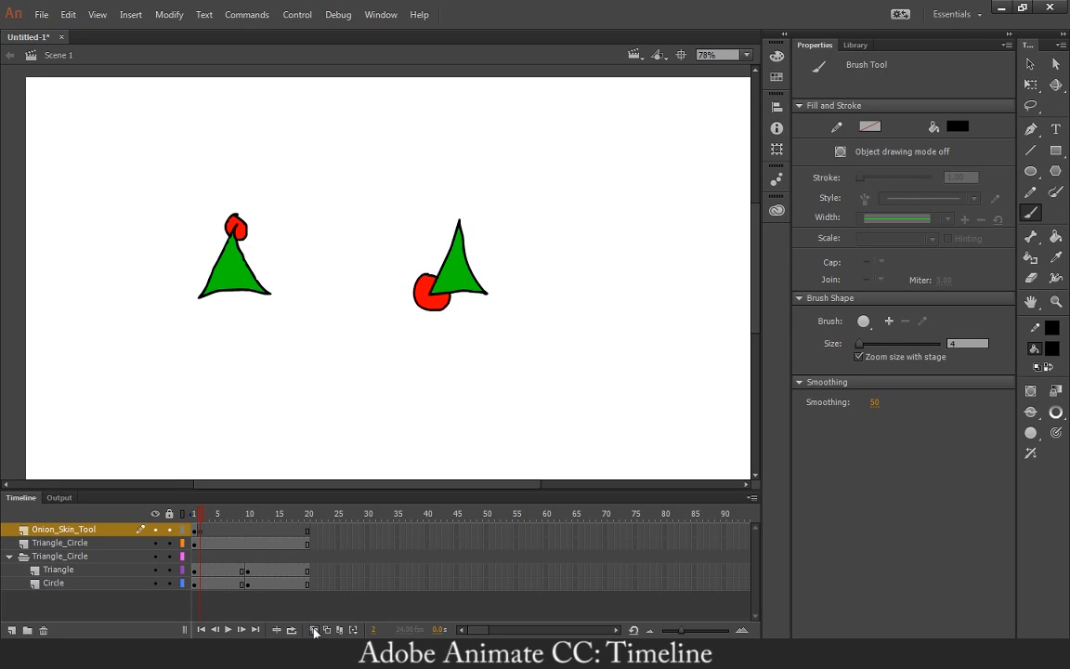
{"action": "left_click", "coordinate": [314, 629]}
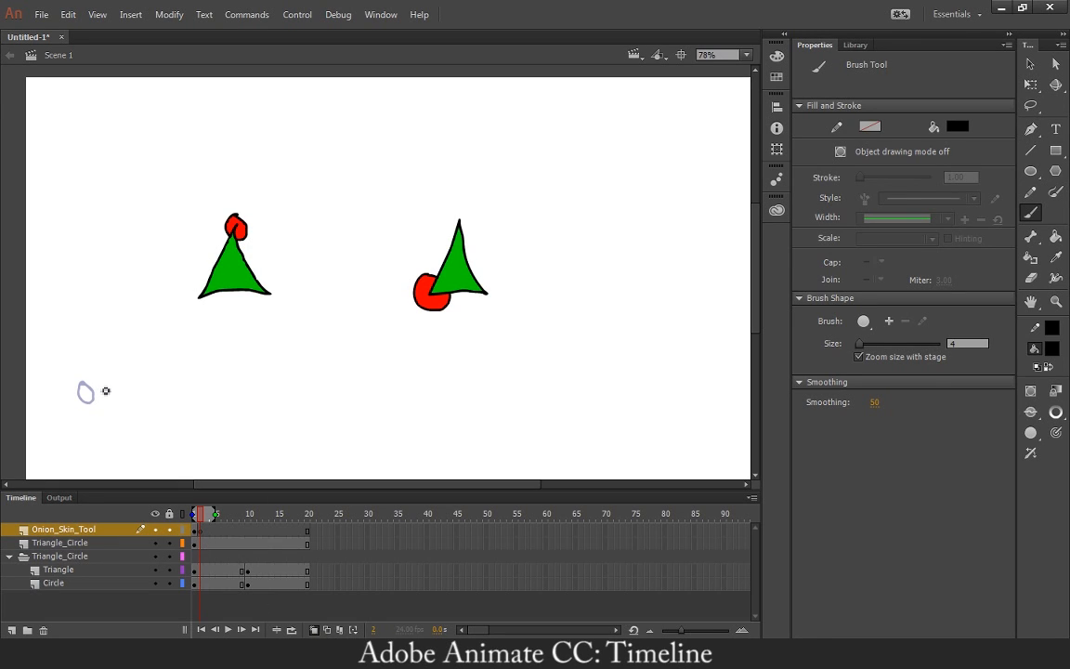
- Brush a small black circle progressively further right on each of frames 2 to 9, inserting blank keyframes through frame 10
{"action": "mouse_move", "coordinate": [105, 390]}
{"action": "left_mouse_down"}
{"action": "mouse_move", "coordinate": [94, 397]}
{"action": "mouse_move", "coordinate": [130, 392]}
{"action": "mouse_move", "coordinate": [138, 405]}
{"action": "mouse_move", "coordinate": [144, 393]}
{"action": "mouse_move", "coordinate": [190, 396]}
{"action": "mouse_move", "coordinate": [184, 388]}
{"action": "mouse_move", "coordinate": [206, 401]}
{"action": "mouse_move", "coordinate": [212, 386]}
{"action": "left_mouse_up"}
{"action": "key", "text": "F7"}
{"action": "key", "text": "F7"}
{"action": "key", "text": "F7"}
{"action": "key", "text": "F7"}
{"action": "key", "text": "F7"}
{"action": "key", "text": "F7"}
{"action": "key", "text": "F7"}
{"action": "key", "text": "F7"}
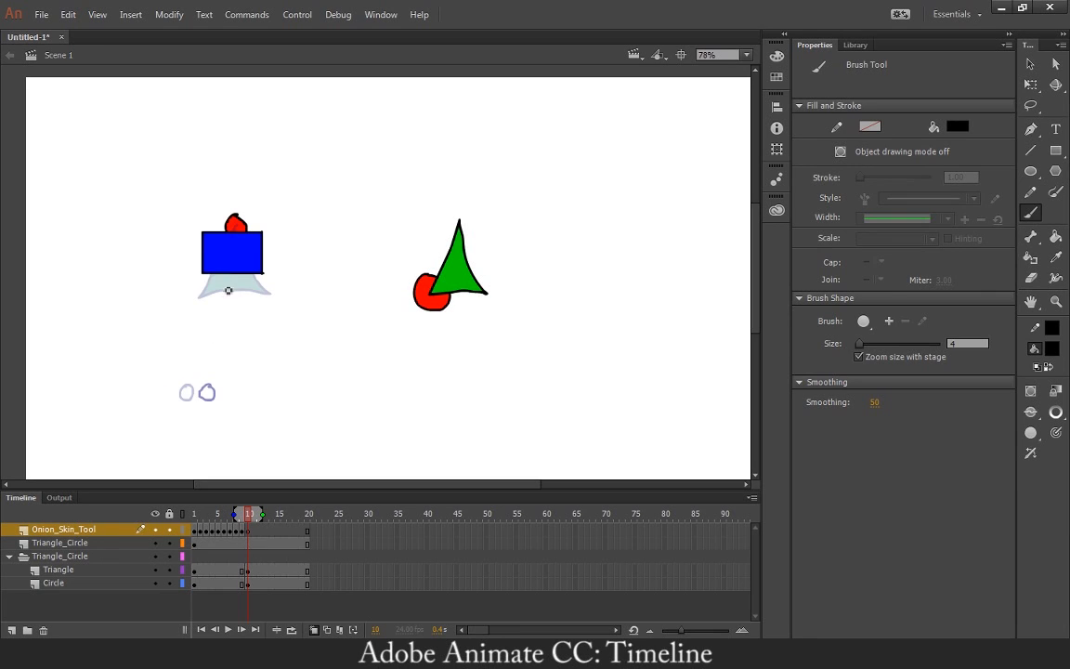
- Leave frame 10 empty and continue the row of brushed circles rightward on frames 11 to 21, each on its own blank keyframe
{"action": "key", "text": "F7"}
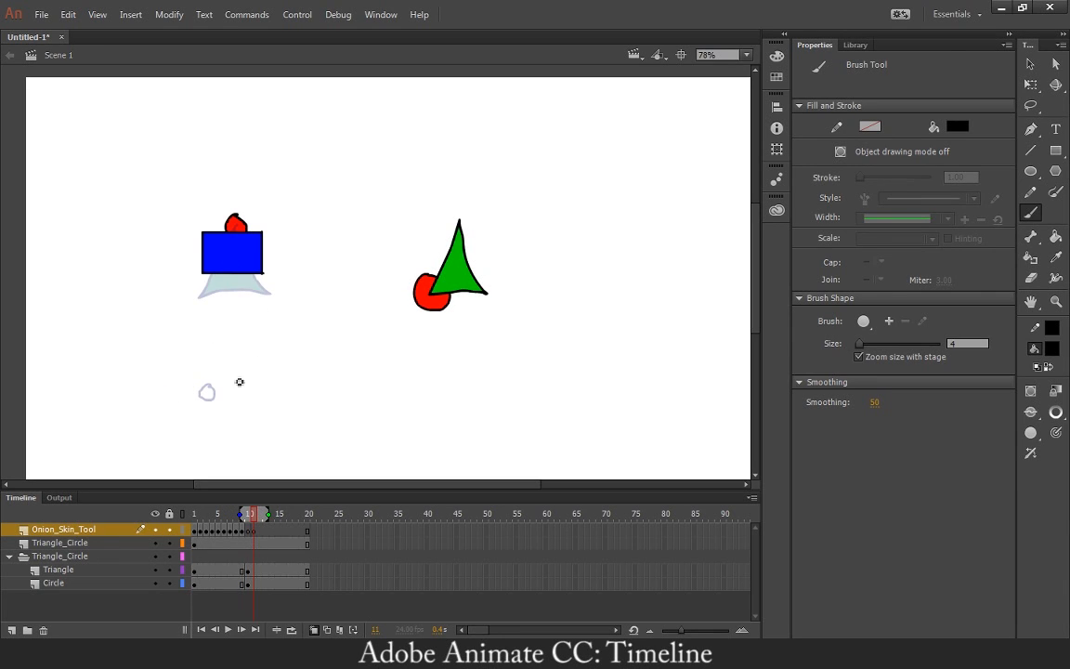
{"action": "mouse_move", "coordinate": [221, 388]}
{"action": "left_mouse_down"}
{"action": "mouse_move", "coordinate": [213, 405]}
{"action": "mouse_move", "coordinate": [221, 390]}
{"action": "mouse_move", "coordinate": [236, 401]}
{"action": "mouse_move", "coordinate": [232, 390]}
{"action": "mouse_move", "coordinate": [259, 388]}
{"action": "mouse_move", "coordinate": [284, 401]}
{"action": "mouse_move", "coordinate": [341, 406]}
{"action": "mouse_move", "coordinate": [326, 390]}
{"action": "mouse_move", "coordinate": [412, 407]}
{"action": "mouse_move", "coordinate": [409, 389]}
{"action": "mouse_move", "coordinate": [461, 397]}
{"action": "mouse_move", "coordinate": [454, 385]}
{"action": "left_mouse_up"}
{"action": "key", "text": "F7"}
{"action": "key", "text": "F7"}
{"action": "key", "text": "F7"}
{"action": "key", "text": "F7"}
{"action": "key", "text": "F7"}
{"action": "key", "text": "F7"}
{"action": "key", "text": "F7"}
{"action": "key", "text": "F7"}
{"action": "key", "text": "F7"}
{"action": "key", "text": "F7"}
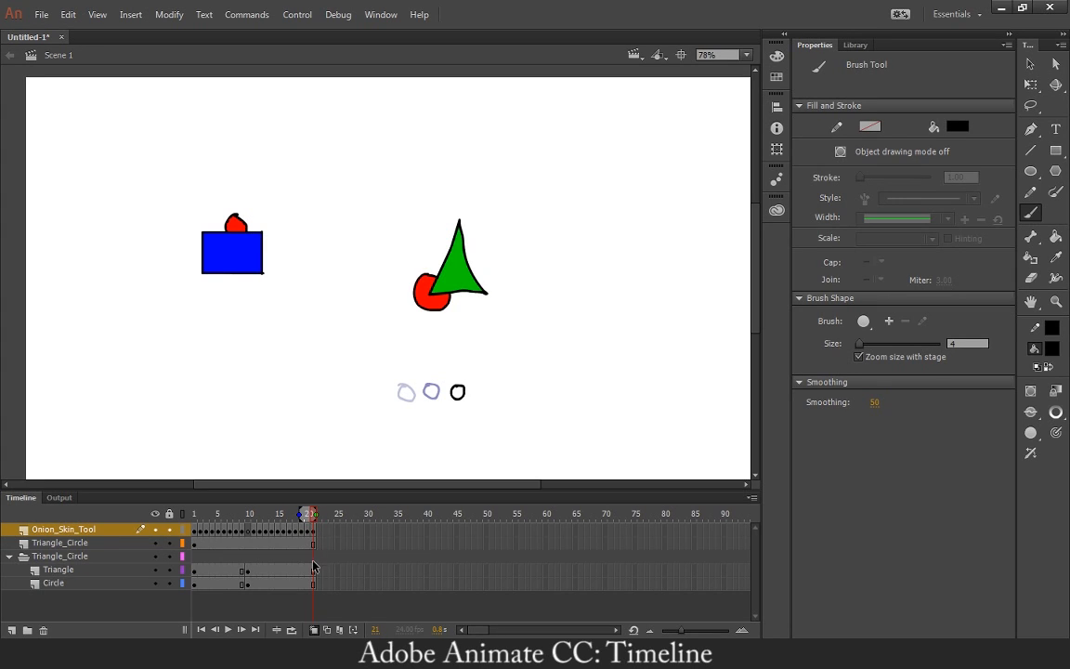
- Brush the missing in-between circle on frame 10 with onion skinning narrowed to frames 9 to 11, and play the animation
{"action": "left_click", "coordinate": [315, 630]}
{"action": "left_click", "coordinate": [248, 531]}
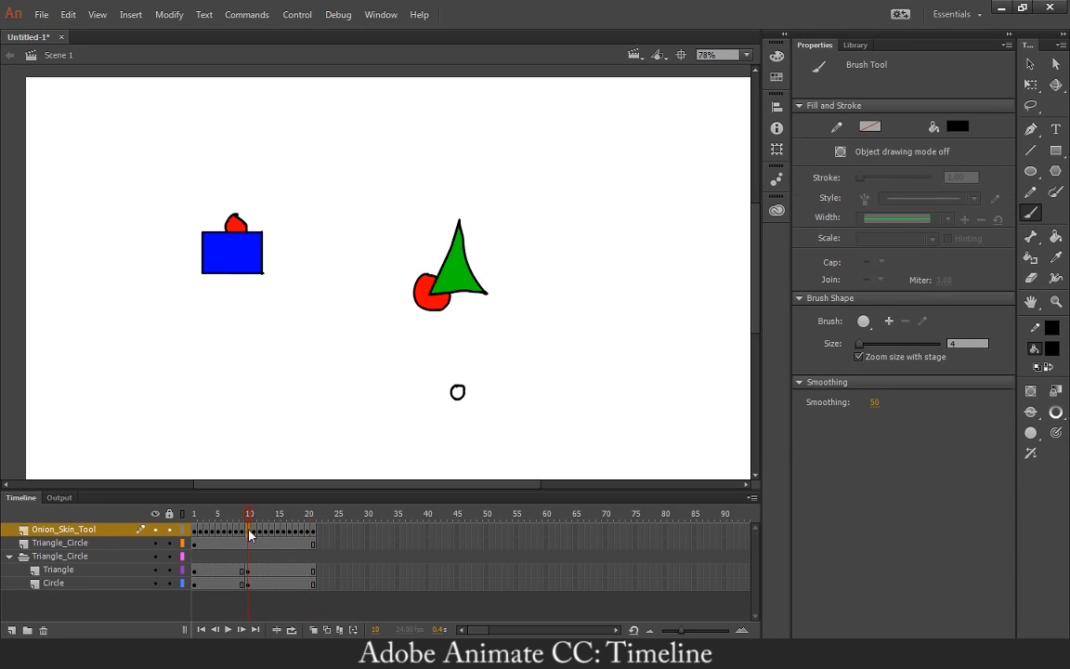
{"action": "left_click", "coordinate": [313, 631]}
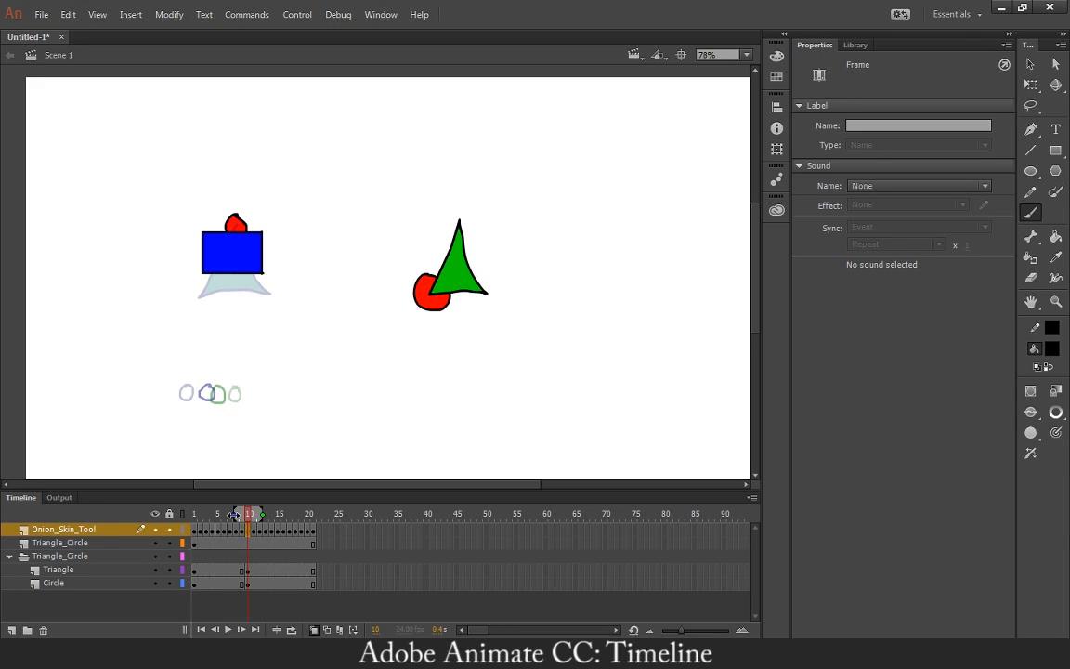
{"action": "left_click_drag", "start_coordinate": [237, 516], "coordinate": [252, 514]}
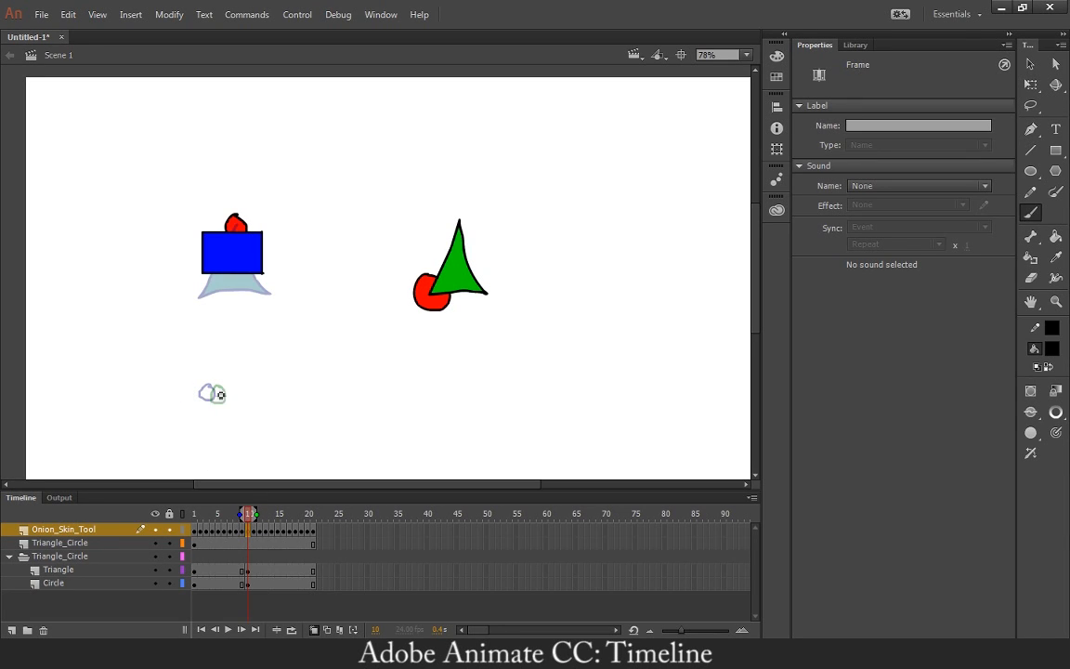
{"action": "mouse_move", "coordinate": [221, 394]}
{"action": "left_mouse_down"}
{"action": "mouse_move", "coordinate": [207, 388]}
{"action": "mouse_move", "coordinate": [215, 403]}
{"action": "mouse_move", "coordinate": [212, 386]}
{"action": "left_mouse_up"}
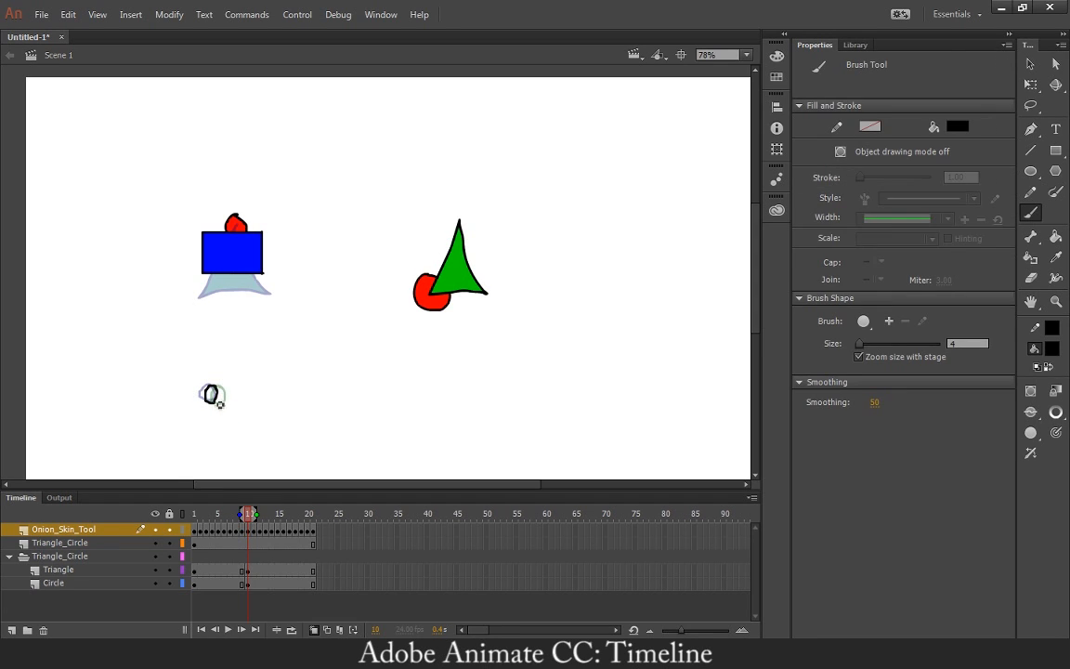
{"action": "key", "text": "Return"}
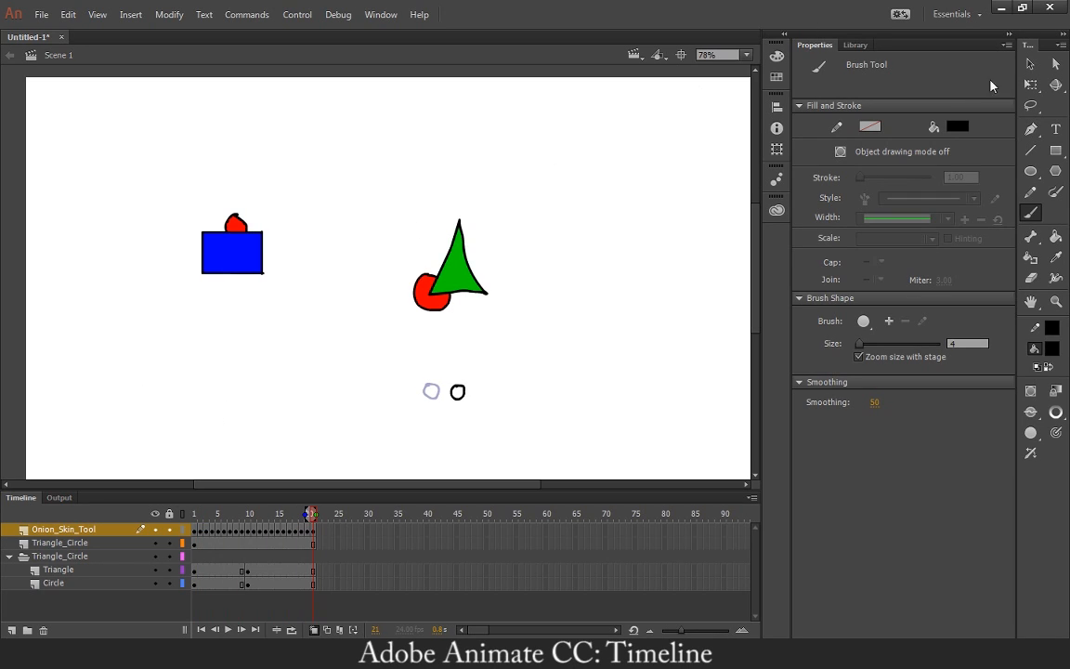
- Use Edit Multiple Frames across frames 1 to 21 to move all the small circles together to about X 258, Y 510
{"action": "key", "text": "v"}
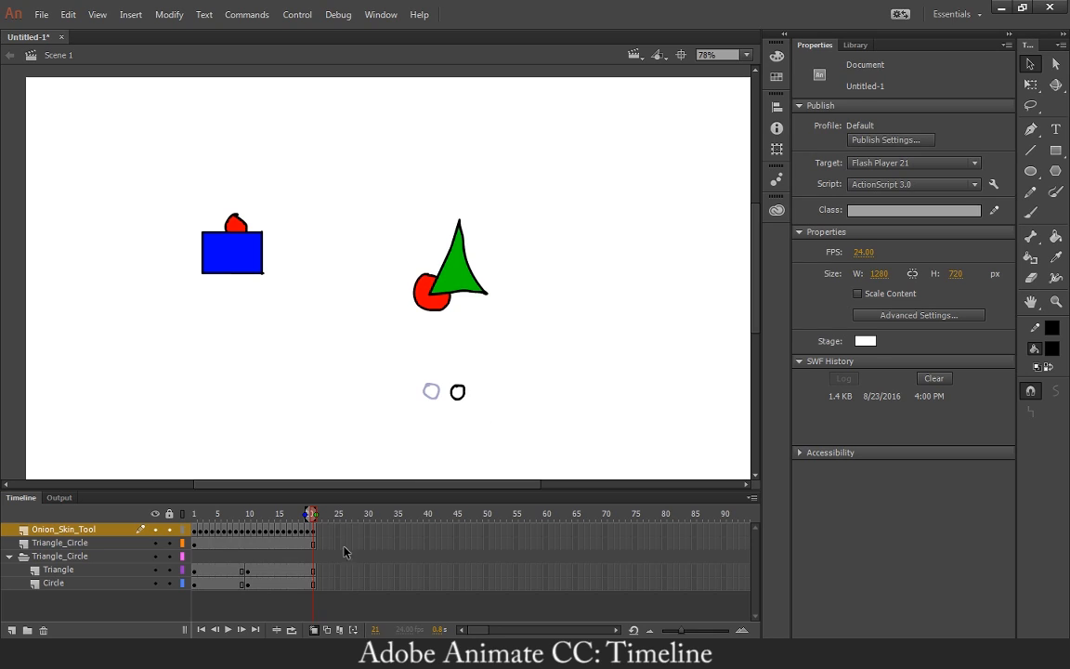
{"action": "left_click", "coordinate": [341, 631]}
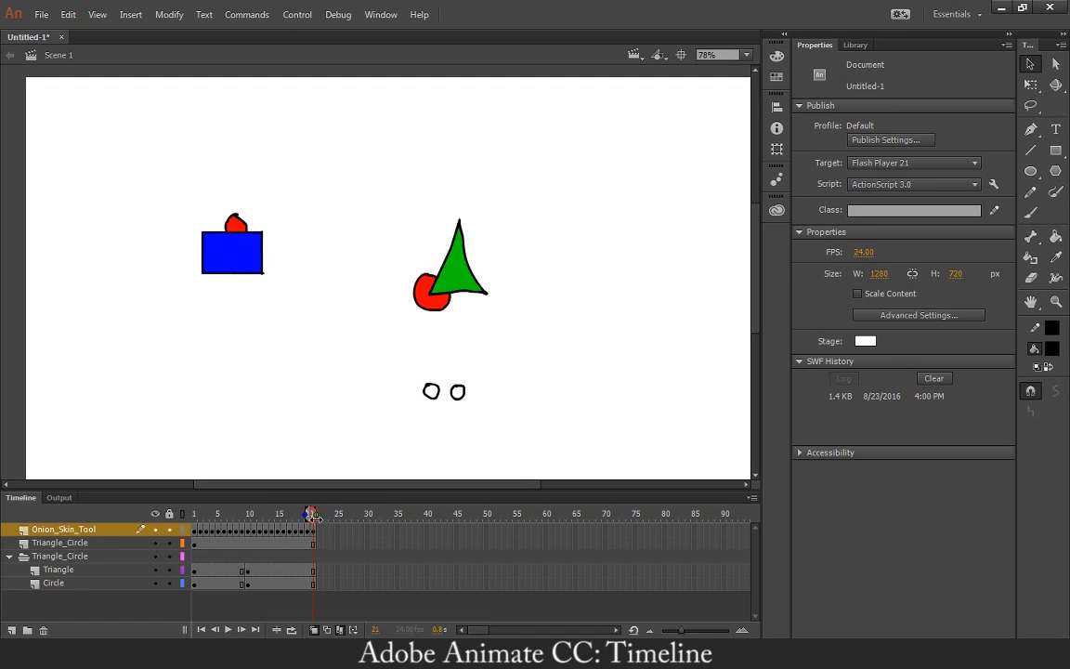
{"action": "left_click_drag", "start_coordinate": [307, 514], "coordinate": [193, 515]}
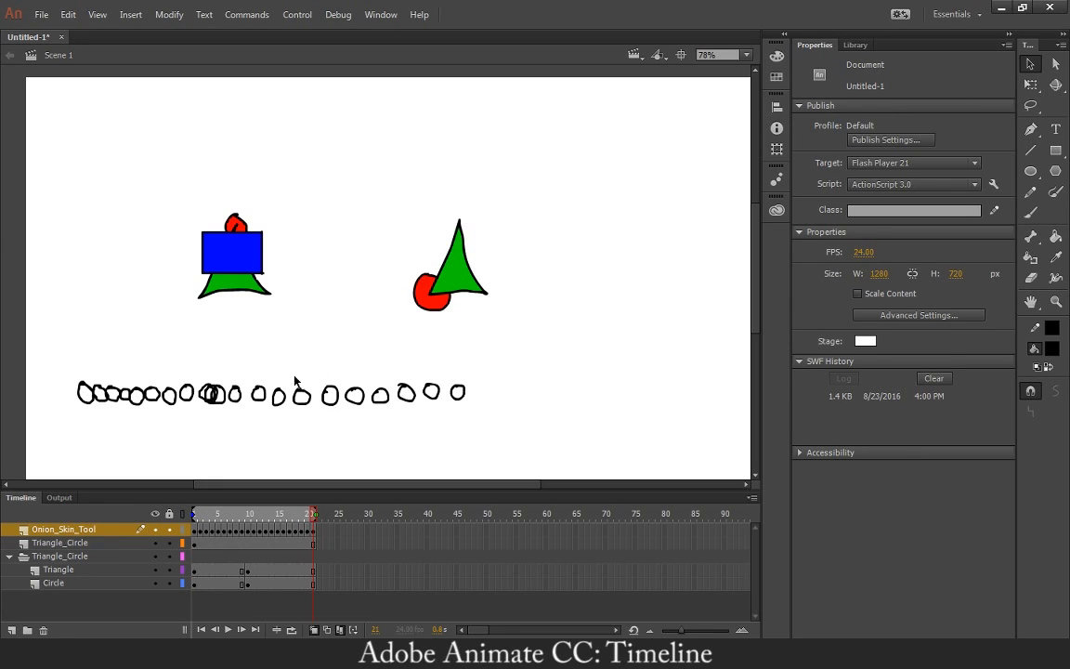
{"action": "mouse_move", "coordinate": [61, 361]}
{"action": "left_mouse_down"}
{"action": "mouse_move", "coordinate": [96, 397]}
{"action": "mouse_move", "coordinate": [335, 387]}
{"action": "mouse_move", "coordinate": [500, 430]}
{"action": "left_mouse_up"}
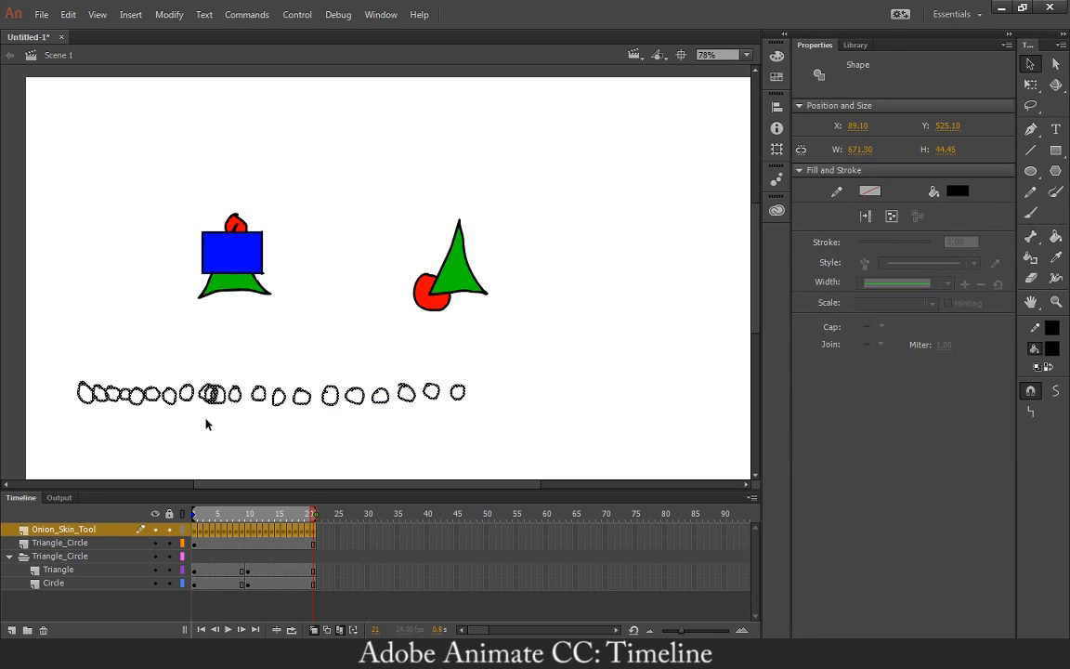
{"action": "left_click_drag", "start_coordinate": [222, 399], "coordinate": [313, 392]}
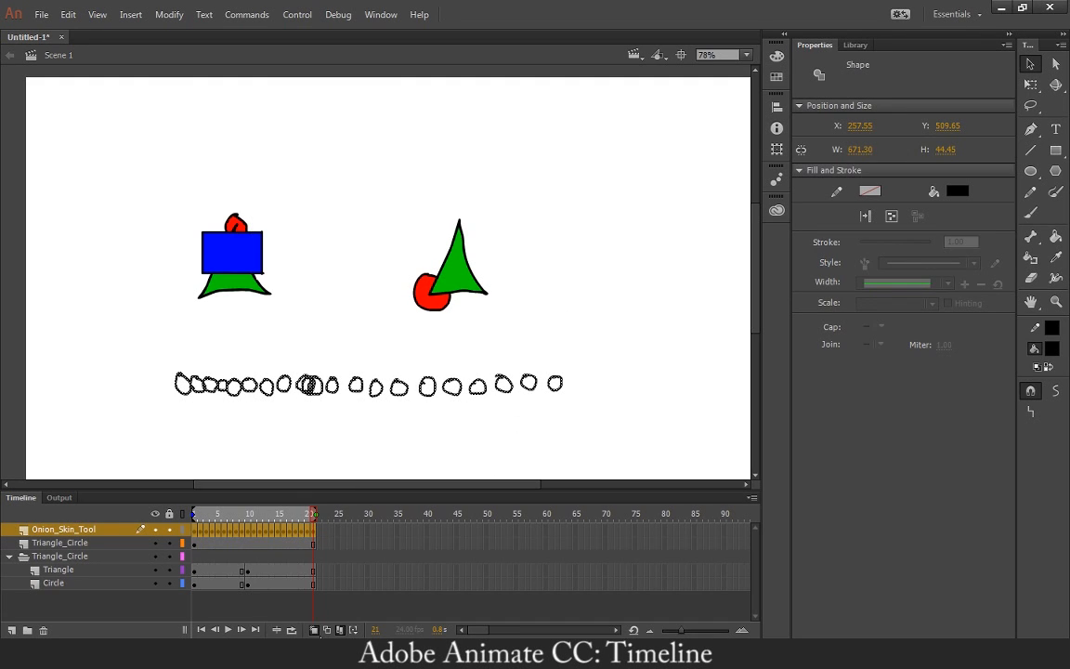
{"action": "left_click", "coordinate": [340, 629]}
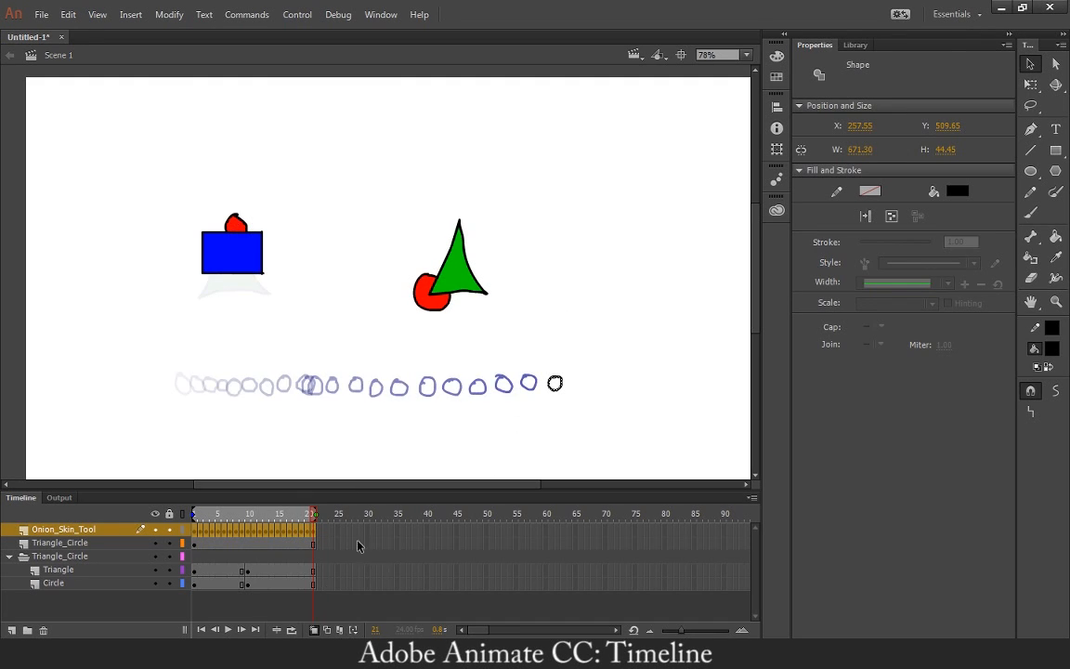
- Play the animation on the timeline and preview it as a test movie, closing the preview window when done
{"action": "key", "text": "Return"}
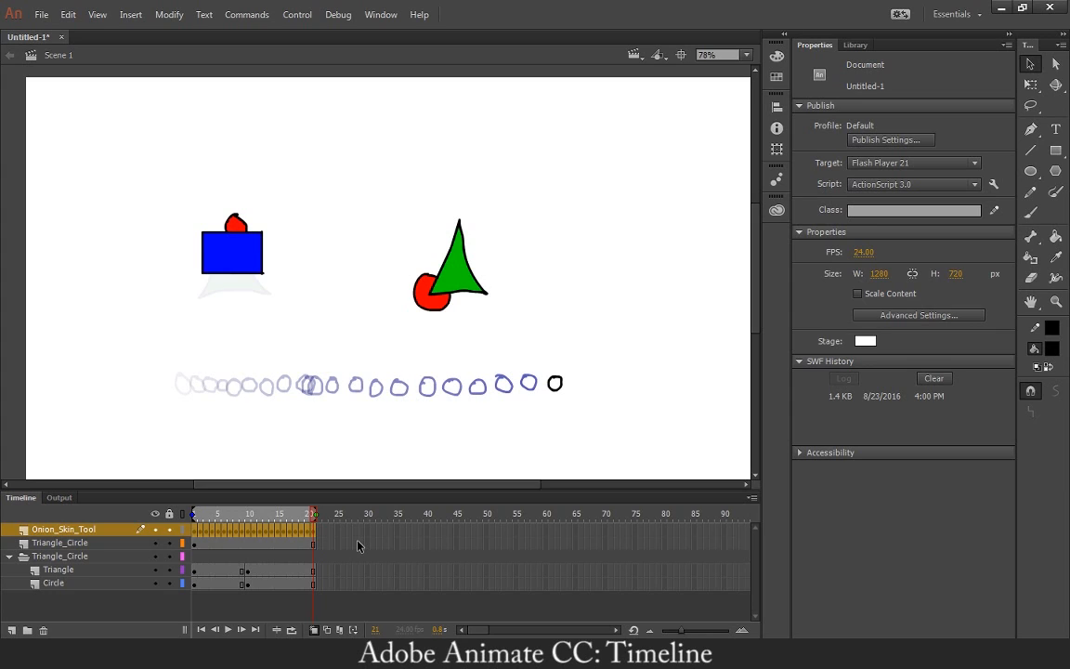
{"action": "key", "text": "ctrl+Return"}
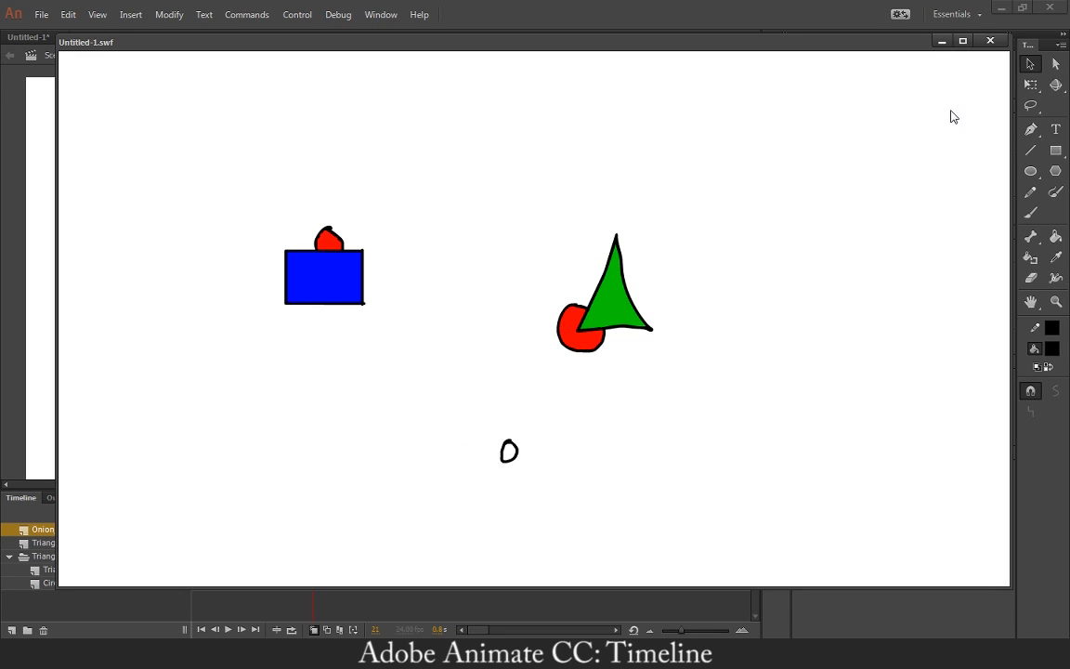
{"action": "left_click", "coordinate": [990, 41]}
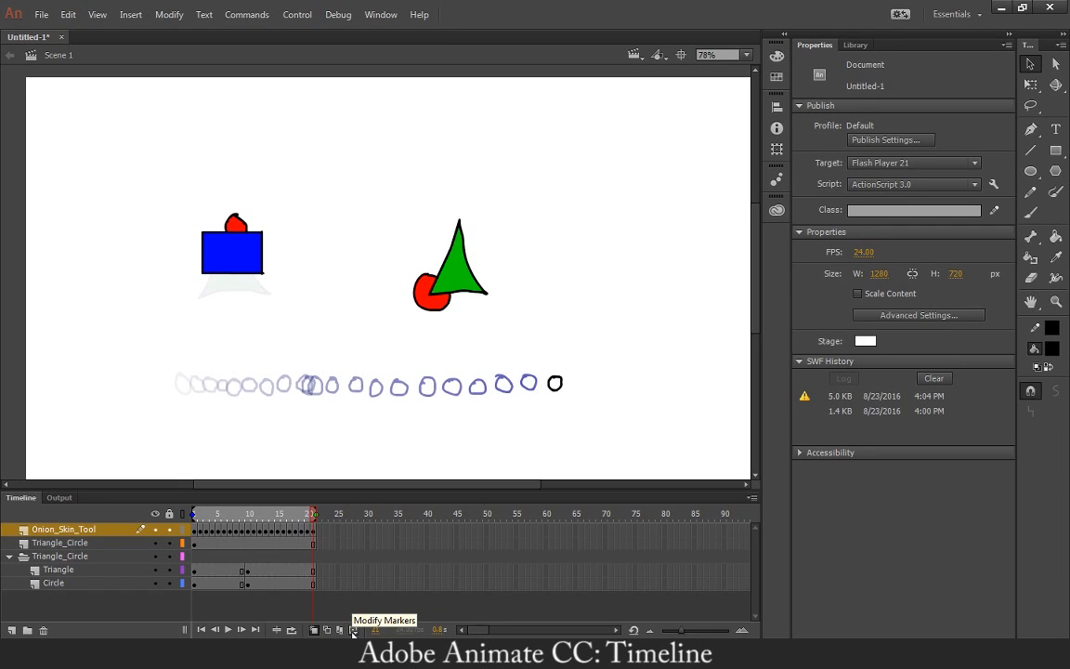
- Examine the onion skin marker options, including anchoring and the range presets
{"action": "left_click", "coordinate": [353, 629]}
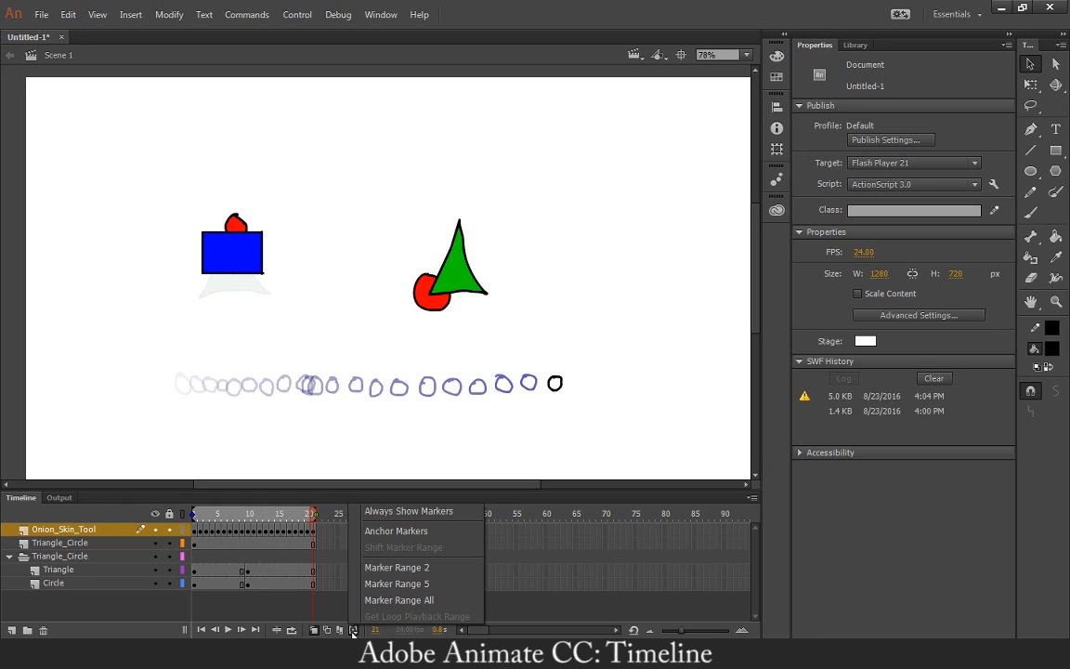
{"action": "left_click", "coordinate": [352, 631]}
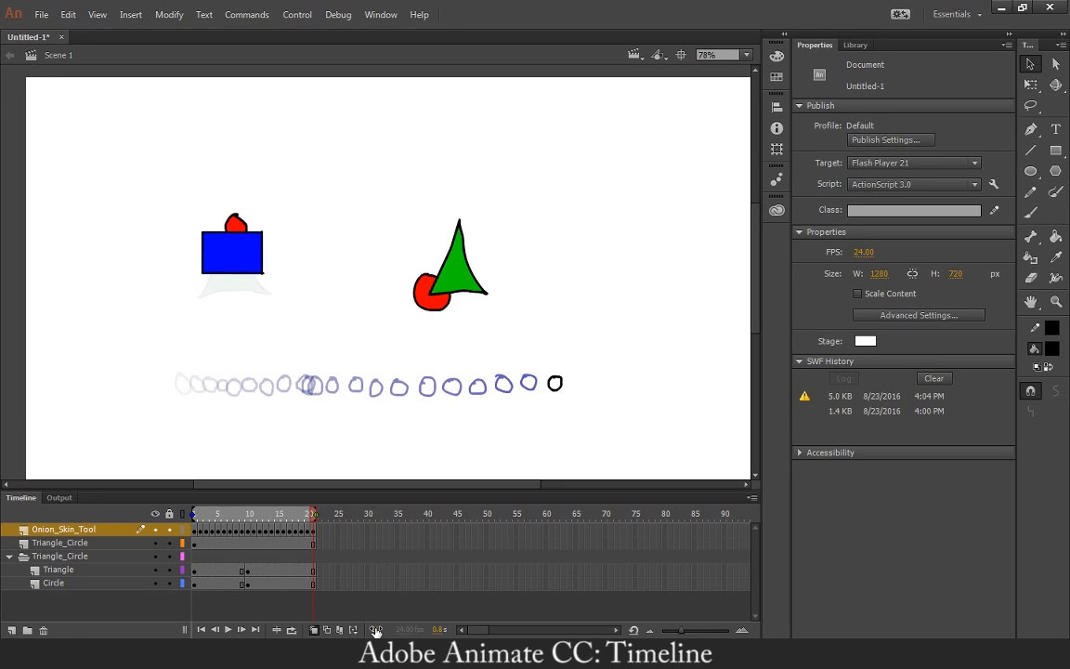
- Scrub the current frame number back to 13, set it to frame 3, and turn off onion skinning
{"action": "mouse_move", "coordinate": [375, 630]}
{"action": "left_mouse_down"}
{"action": "mouse_move", "coordinate": [359, 631]}
{"action": "mouse_move", "coordinate": [369, 632]}
{"action": "left_mouse_up"}
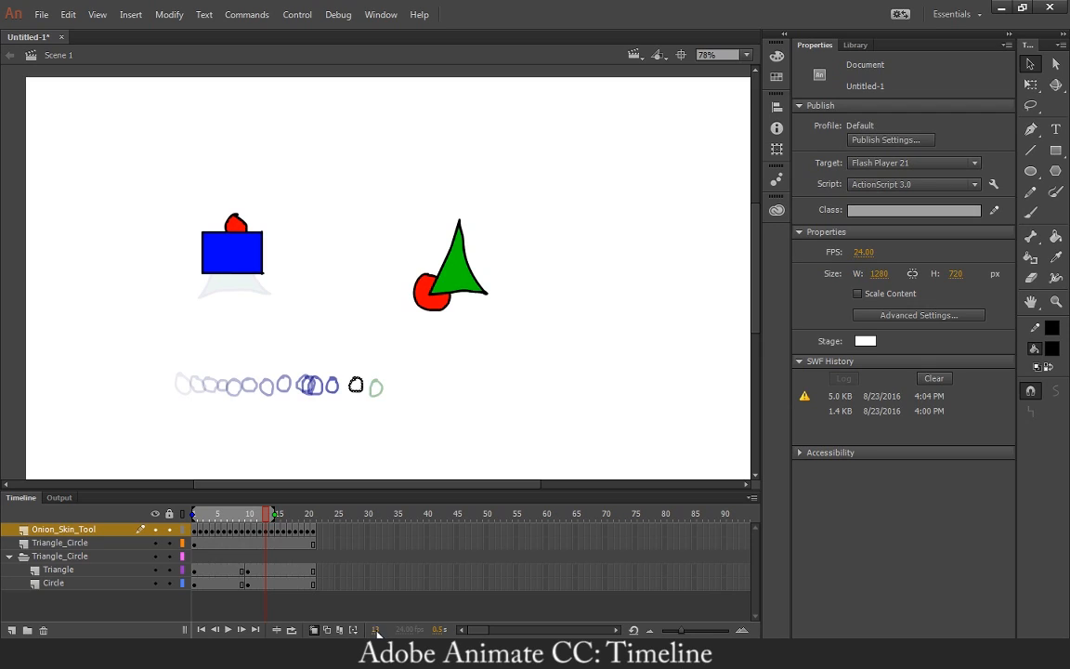
{"action": "left_click", "coordinate": [376, 631]}
{"action": "type", "text": "3"}
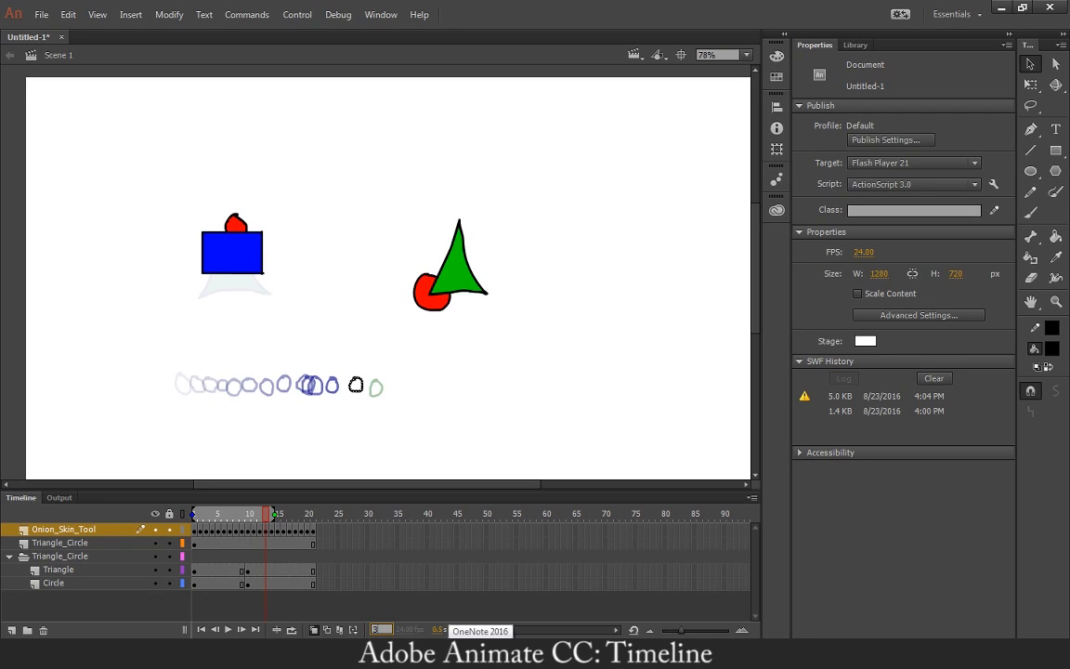
{"action": "key", "text": "Return"}
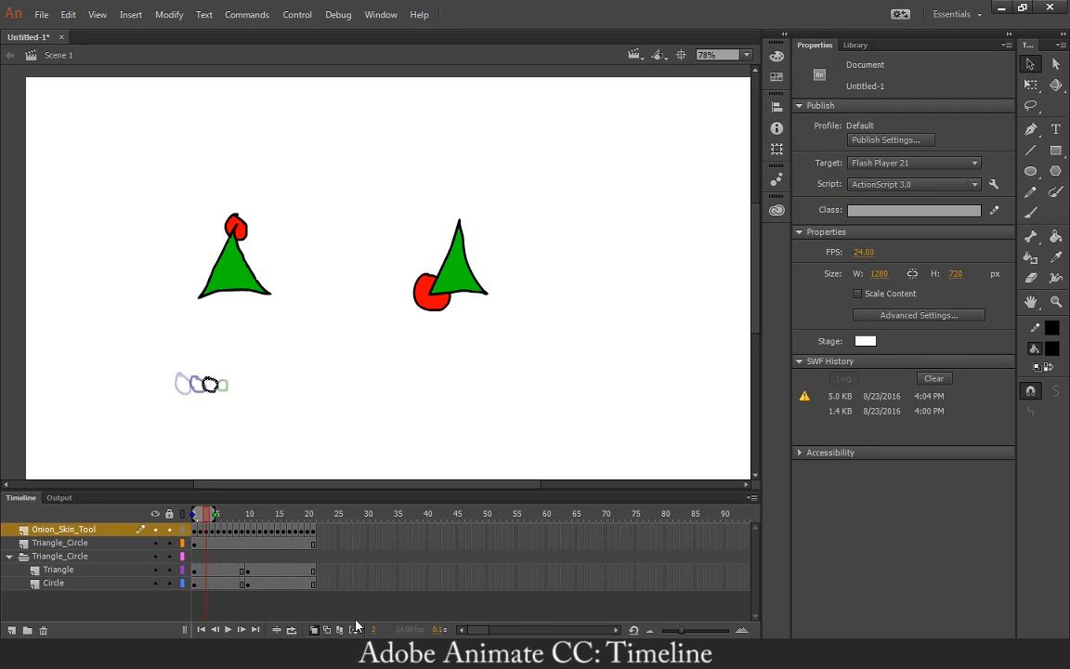
{"action": "left_click", "coordinate": [314, 629]}
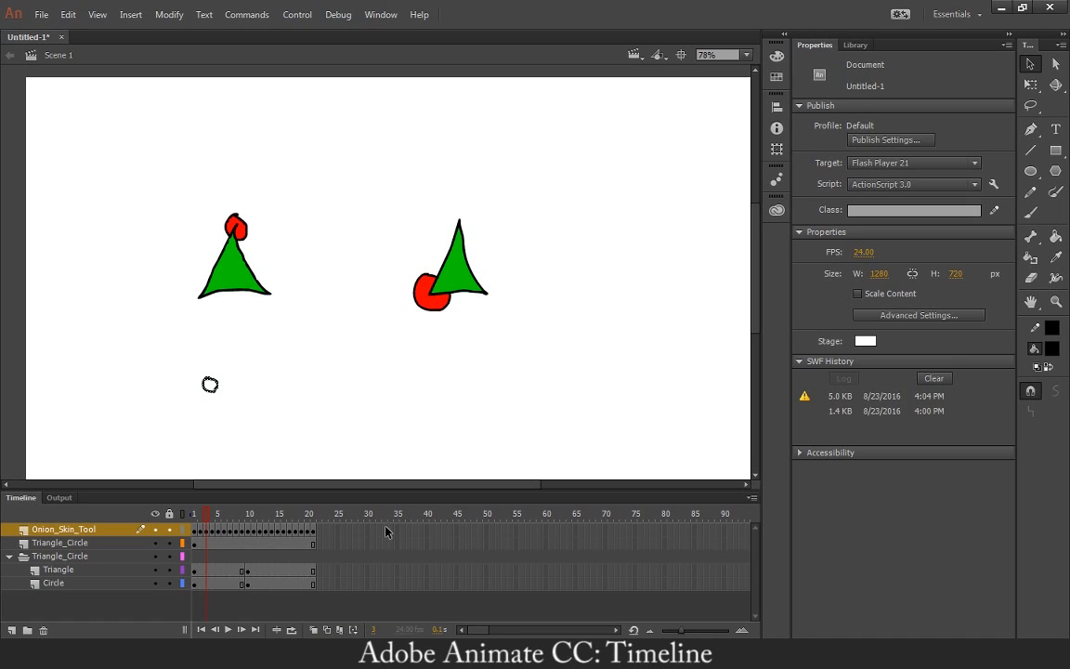
- Try scrolling and zooming the timeline frames, and reset the timeline zoom to its default level
{"action": "left_click", "coordinate": [371, 397]}
{"action": "left_click_drag", "start_coordinate": [477, 633], "coordinate": [434, 628]}
{"action": "mouse_move", "coordinate": [681, 632]}
{"action": "left_mouse_down"}
{"action": "mouse_move", "coordinate": [711, 631]}
{"action": "mouse_move", "coordinate": [682, 632]}
{"action": "left_mouse_up"}
{"action": "left_click", "coordinate": [635, 632]}
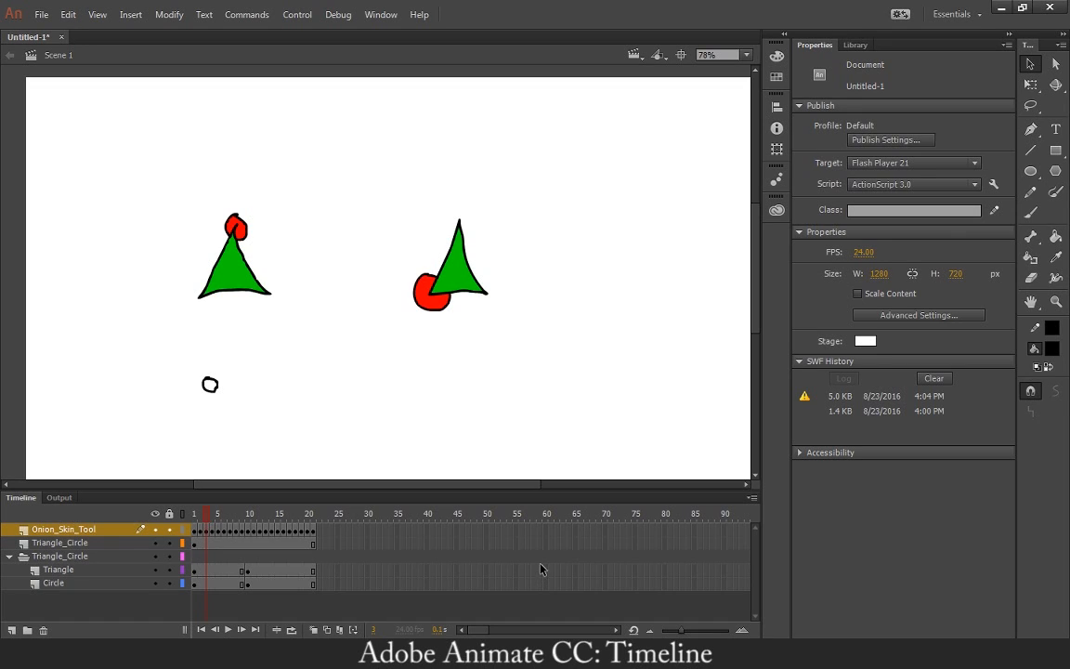
{"action": "left_click", "coordinate": [648, 632]}
{"action": "left_click", "coordinate": [635, 632]}
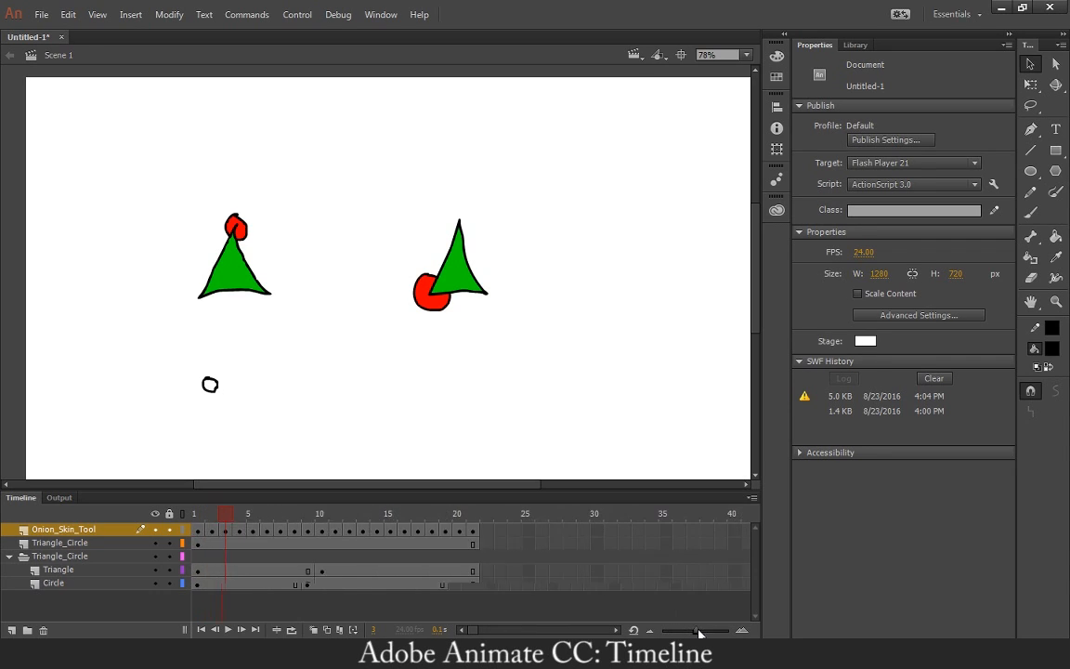
{"action": "left_click", "coordinate": [635, 632]}
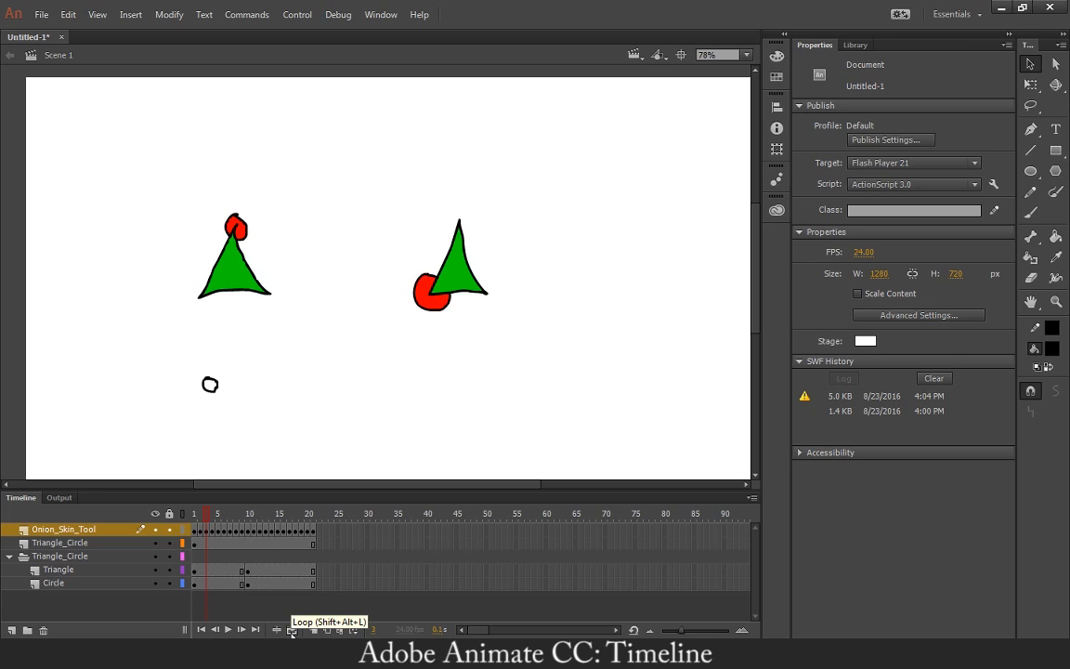
- Turn on looping with the loop range extended to frames 1 to 21, and play and pause the animation
{"action": "left_click", "coordinate": [291, 631]}
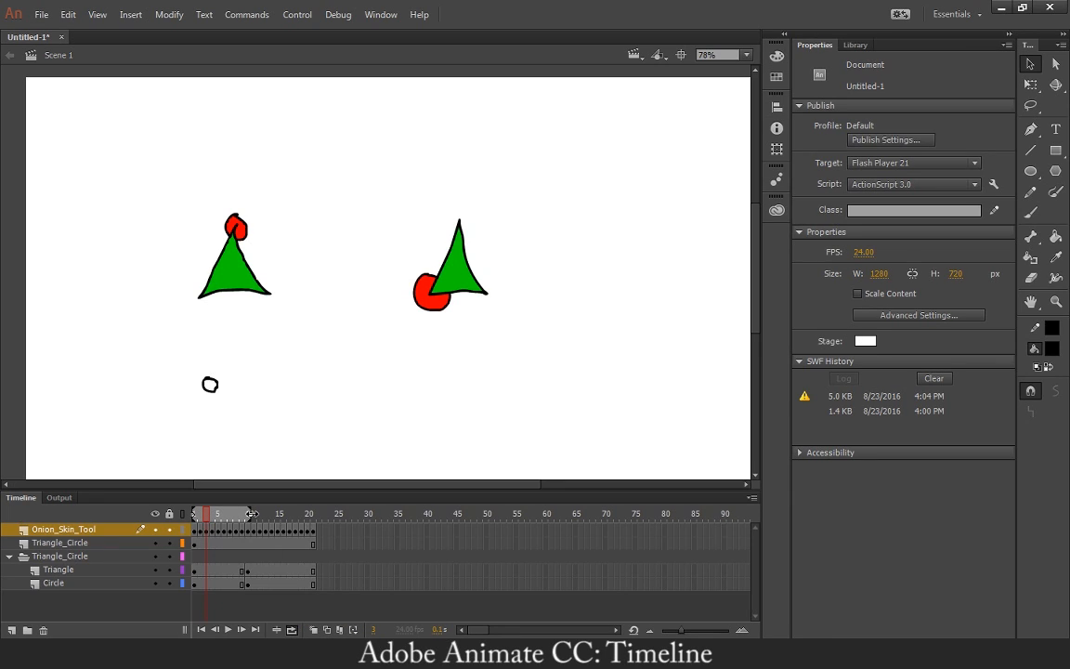
{"action": "left_click_drag", "start_coordinate": [250, 513], "coordinate": [315, 513]}
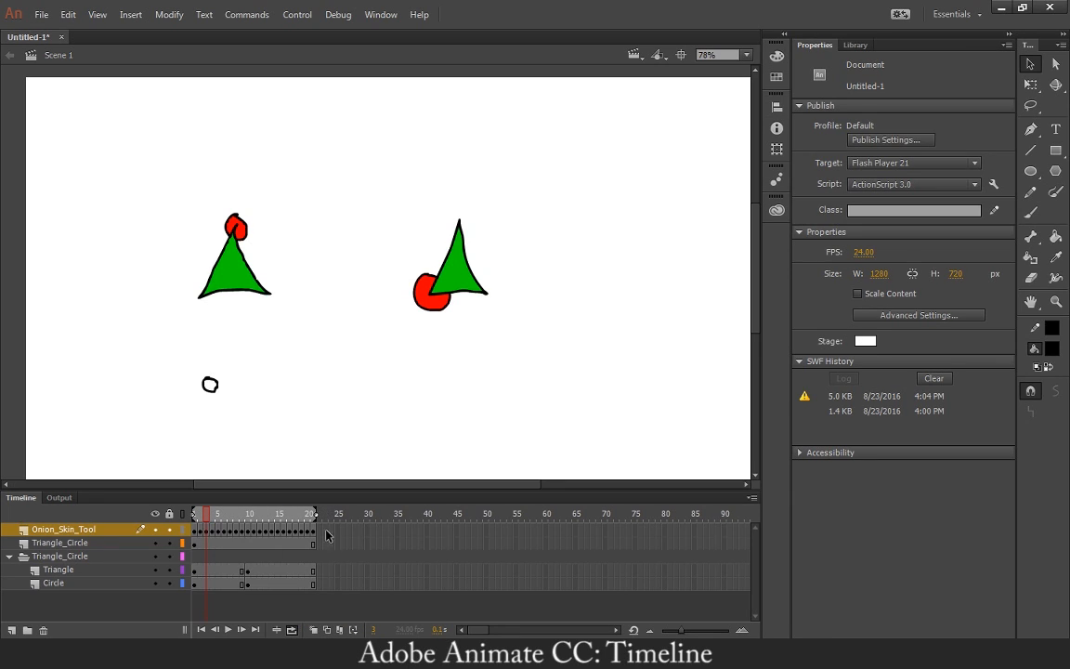
{"action": "left_click", "coordinate": [227, 631]}
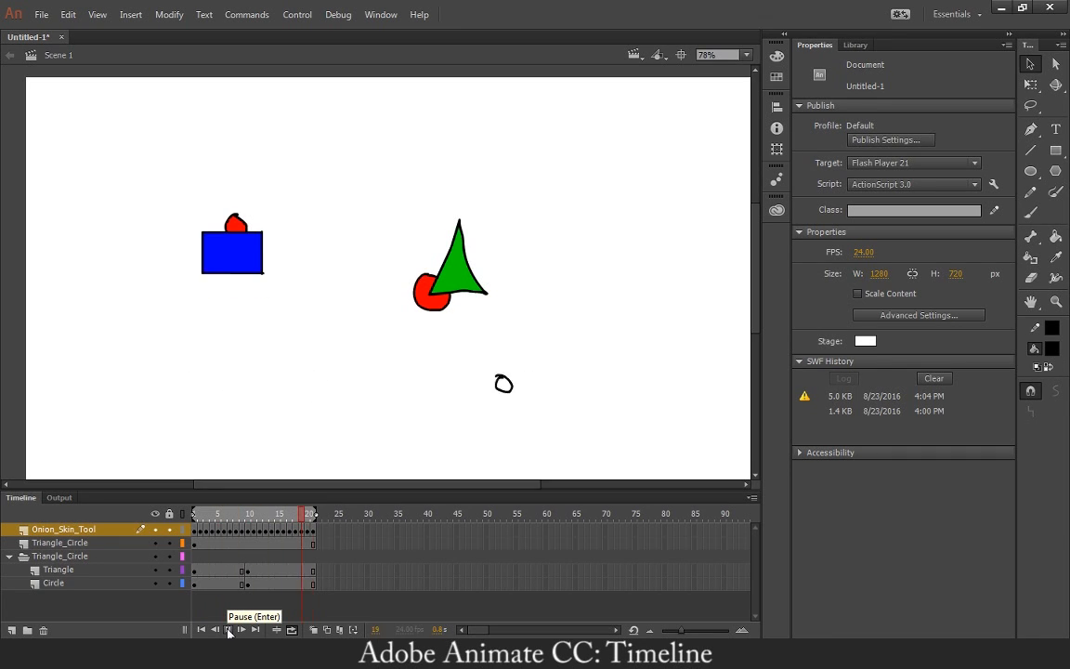
{"action": "left_click", "coordinate": [228, 630]}
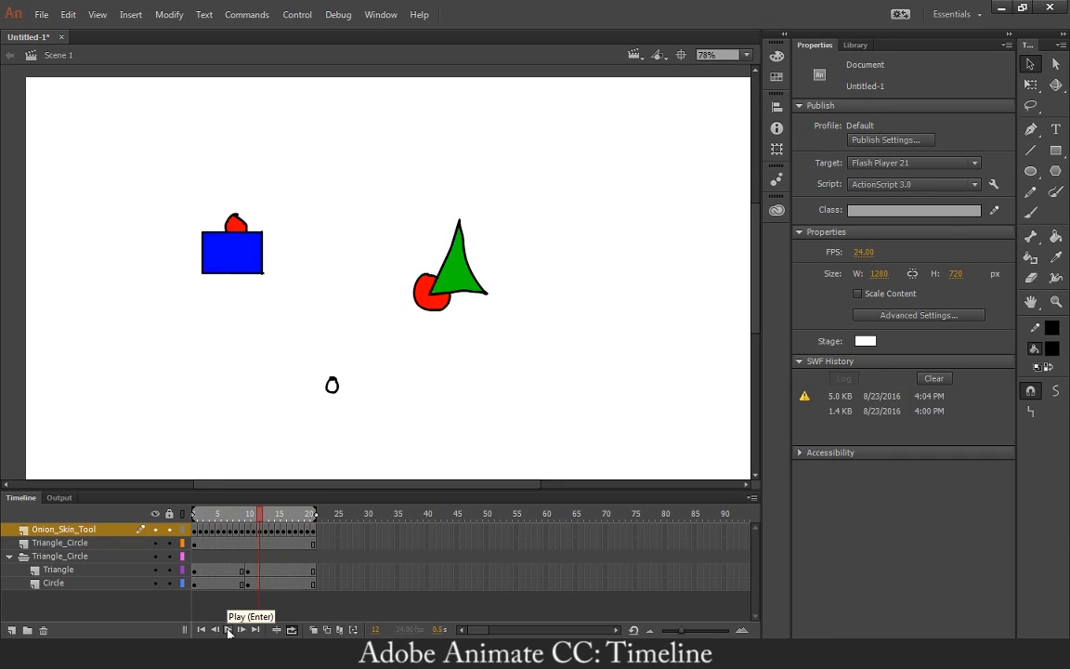
- Turn off looped playback and return the playhead to frame 1
{"action": "left_click", "coordinate": [292, 630]}
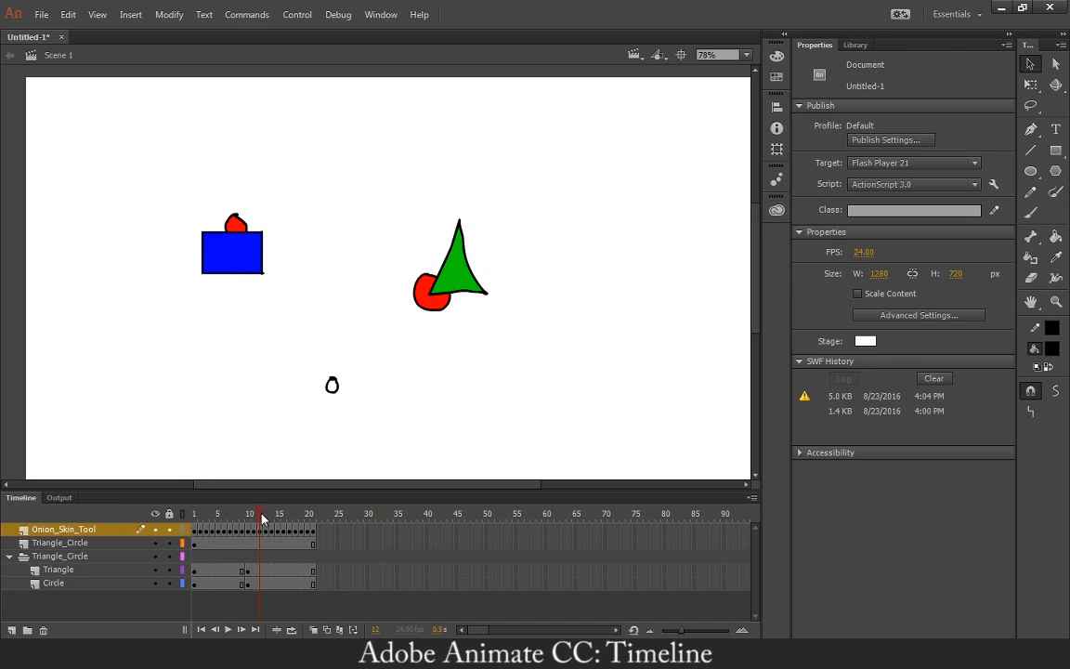
{"action": "left_click_drag", "start_coordinate": [261, 518], "coordinate": [195, 520]}
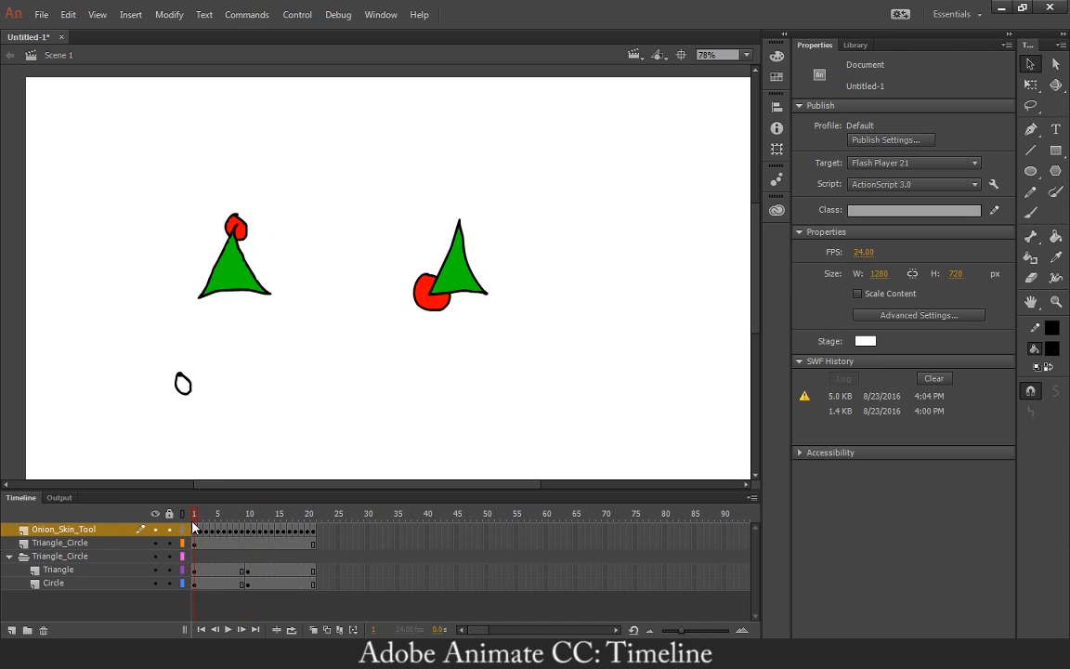